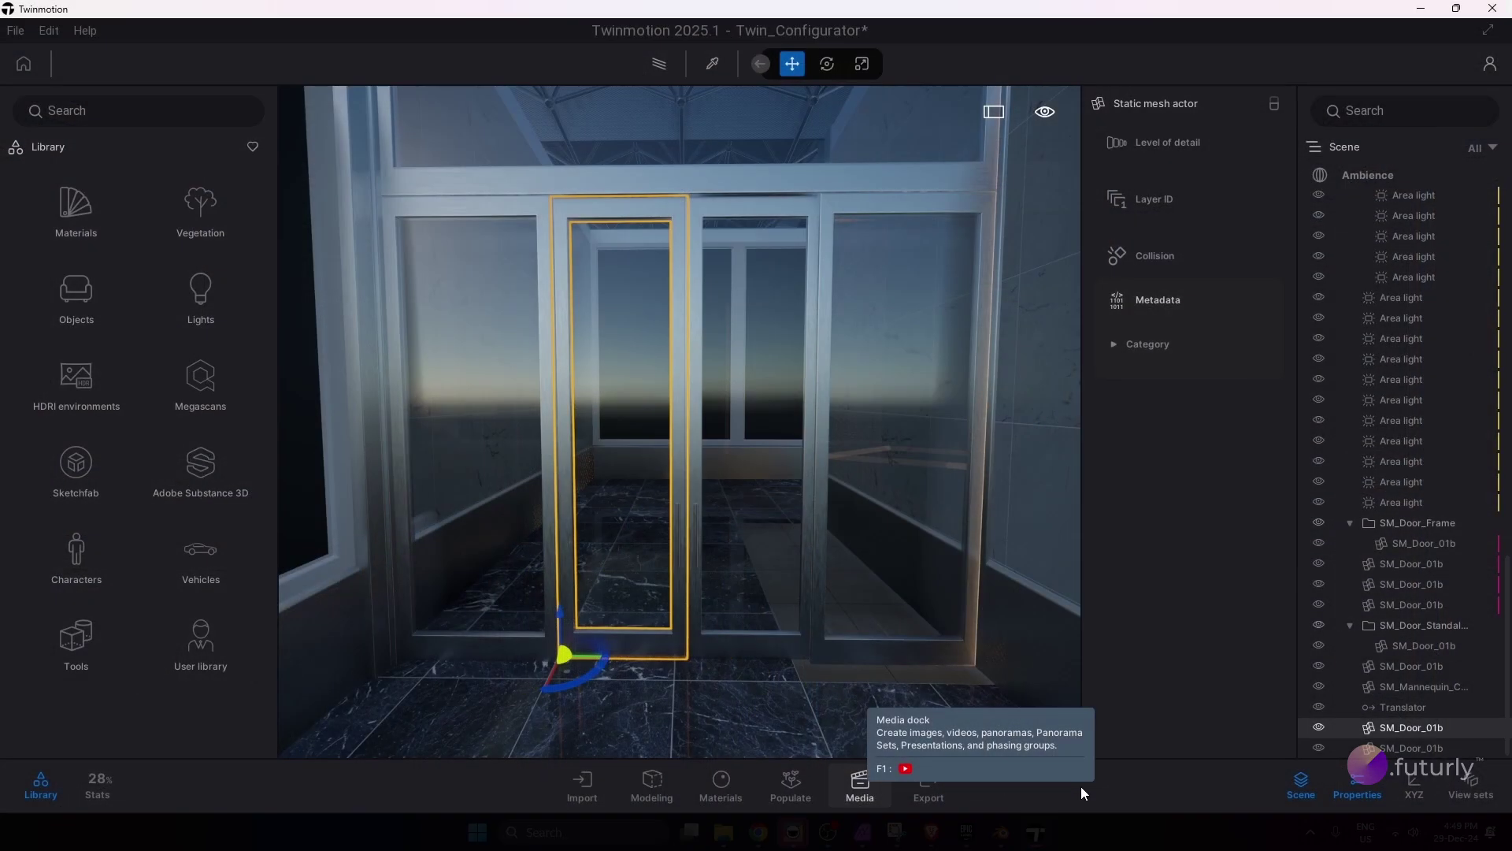
Step: Open the configurations in the media dock and show the configuration types available for a new one
{"action": "left_click", "coordinate": [861, 786]}
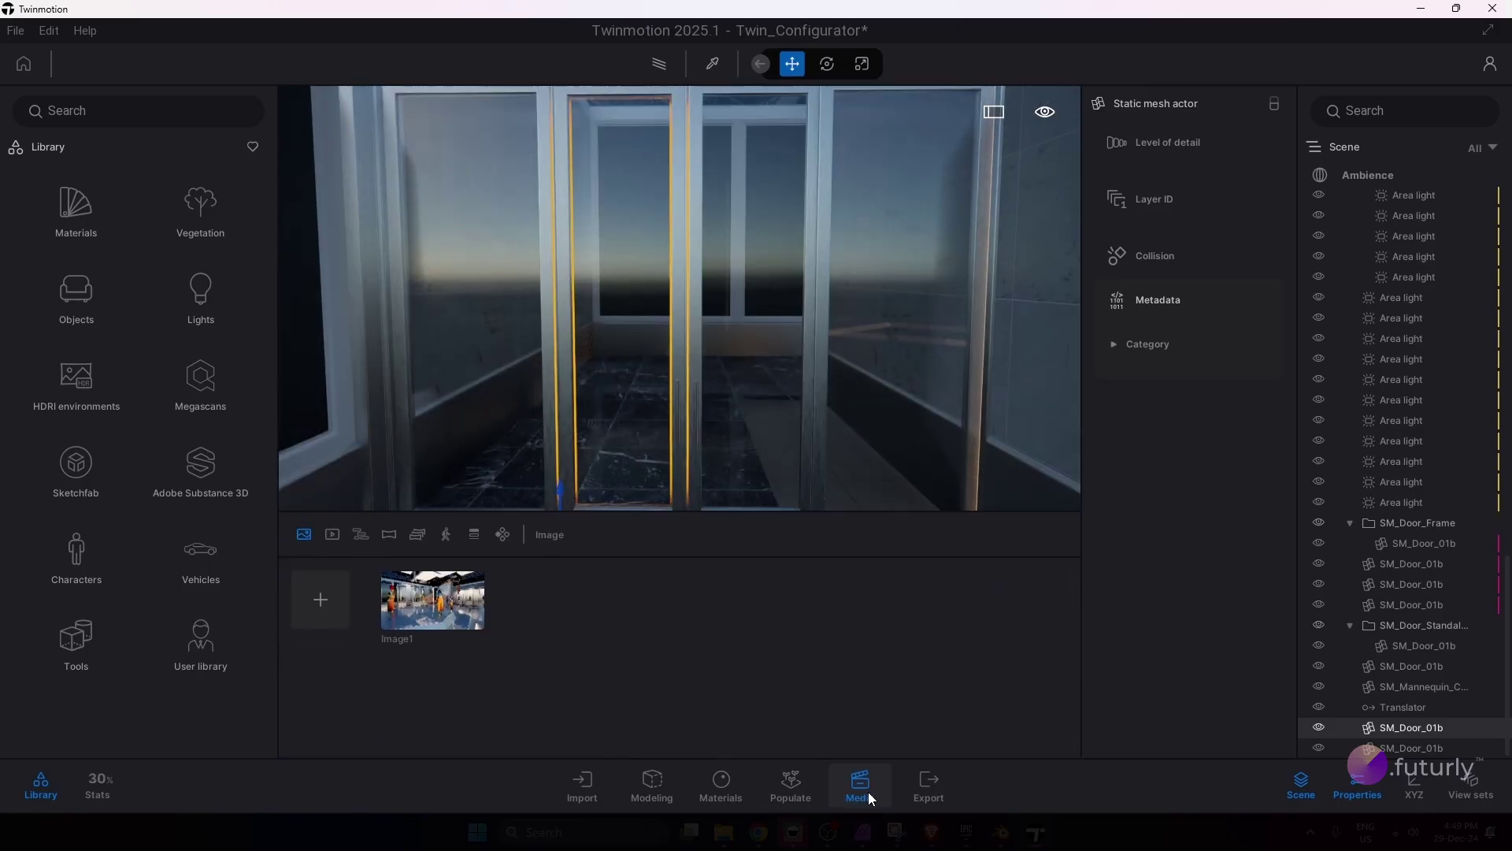
{"action": "left_click", "coordinate": [503, 535]}
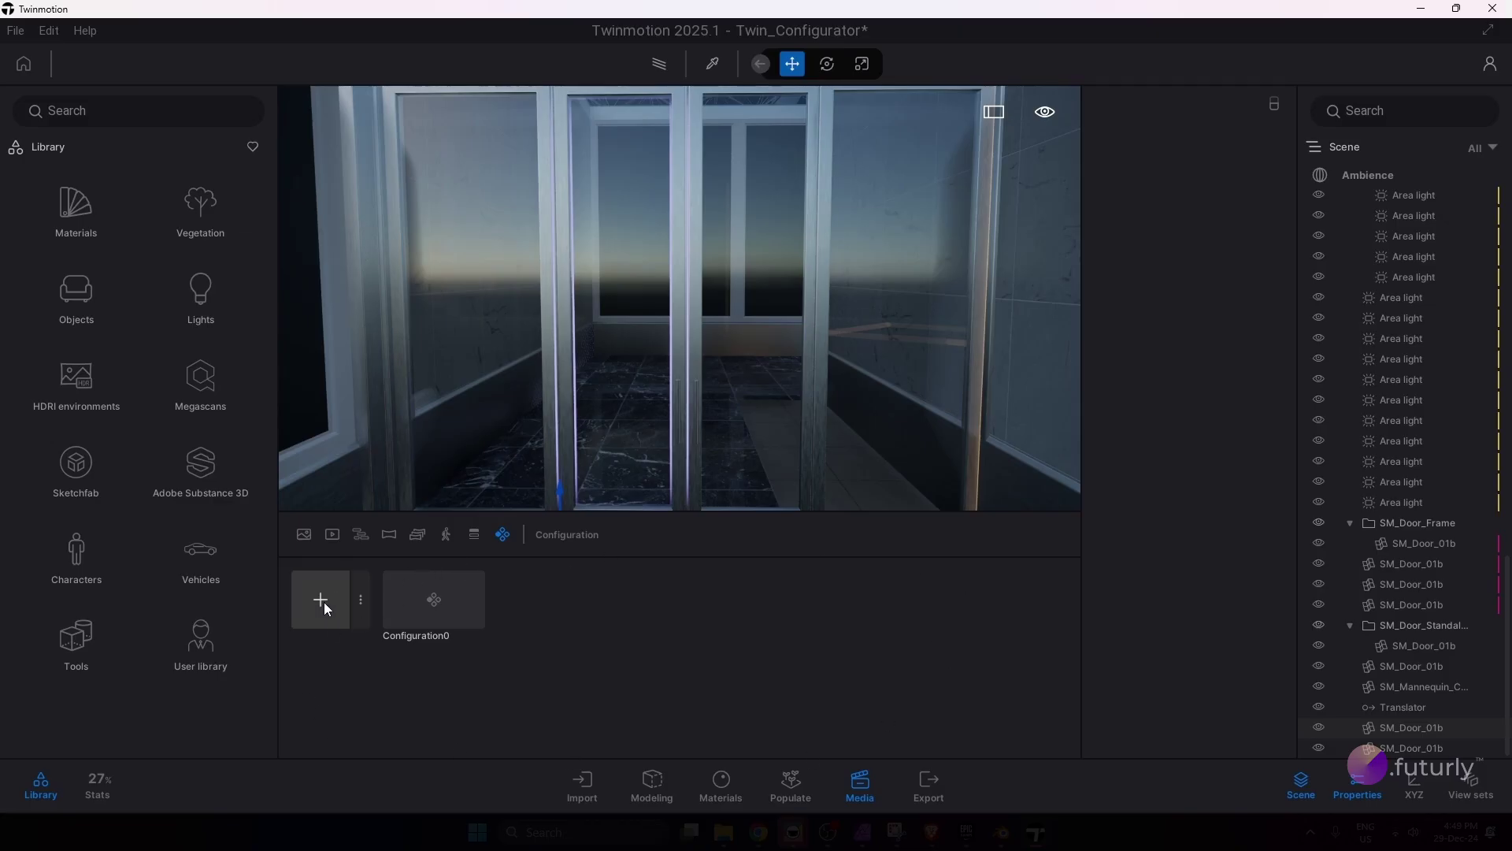
{"action": "left_click", "coordinate": [363, 601]}
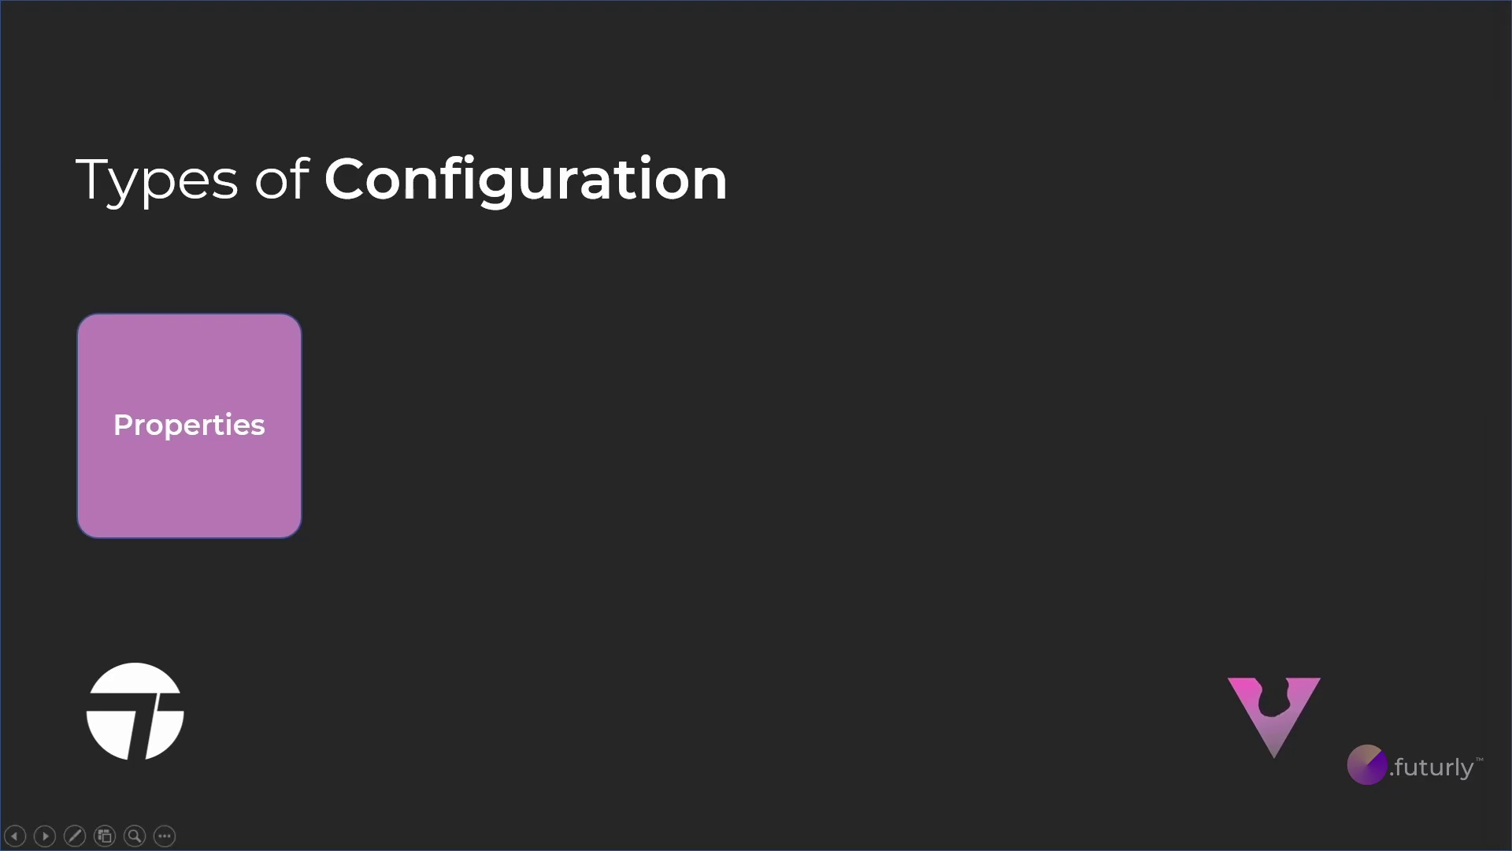
{"action": "key", "text": "Right"}
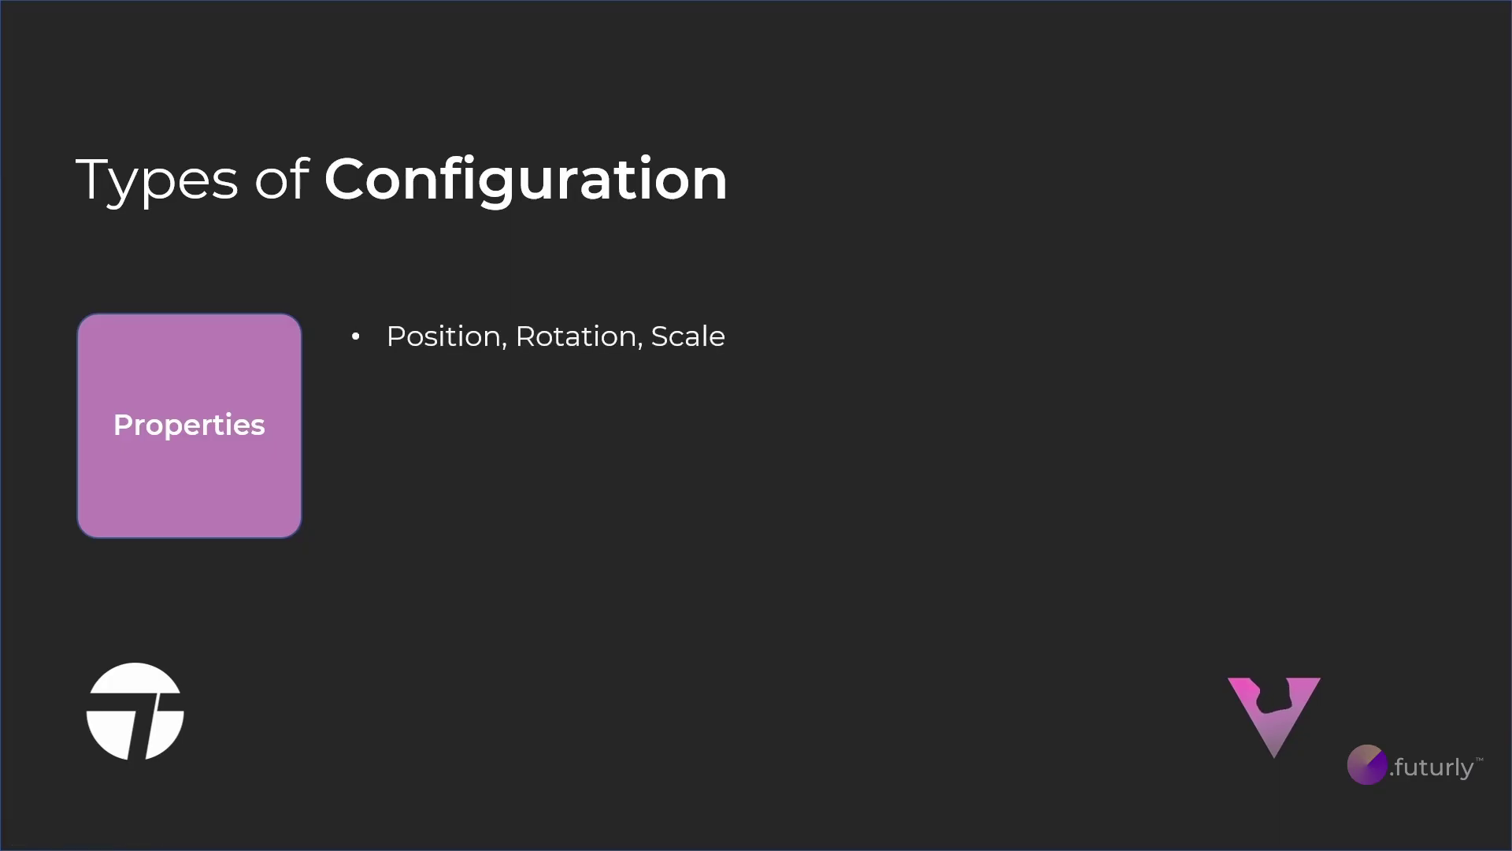
{"action": "key", "text": "Right"}
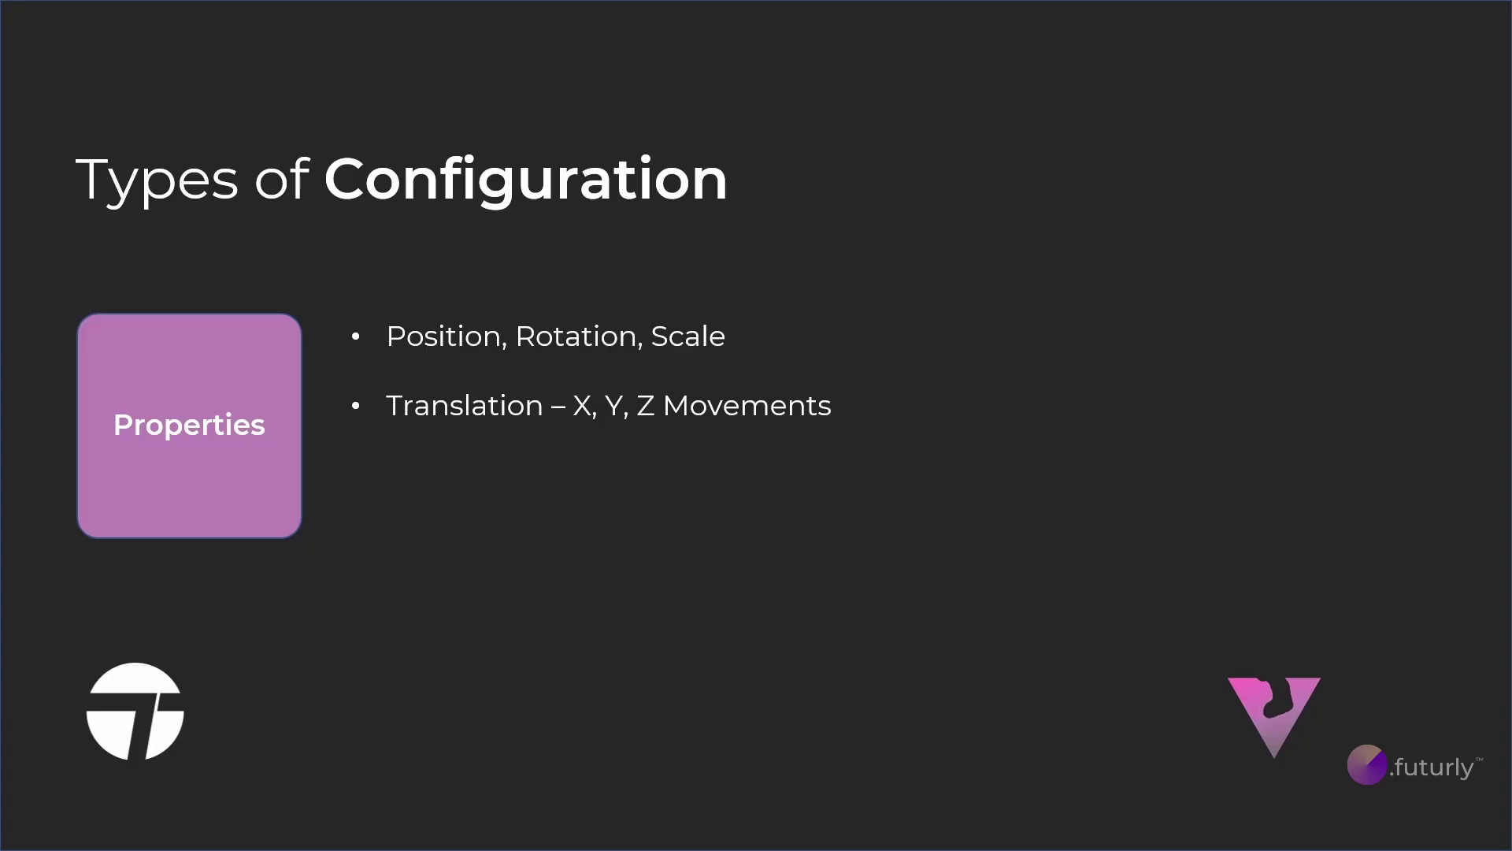
{"action": "key", "text": "Right"}
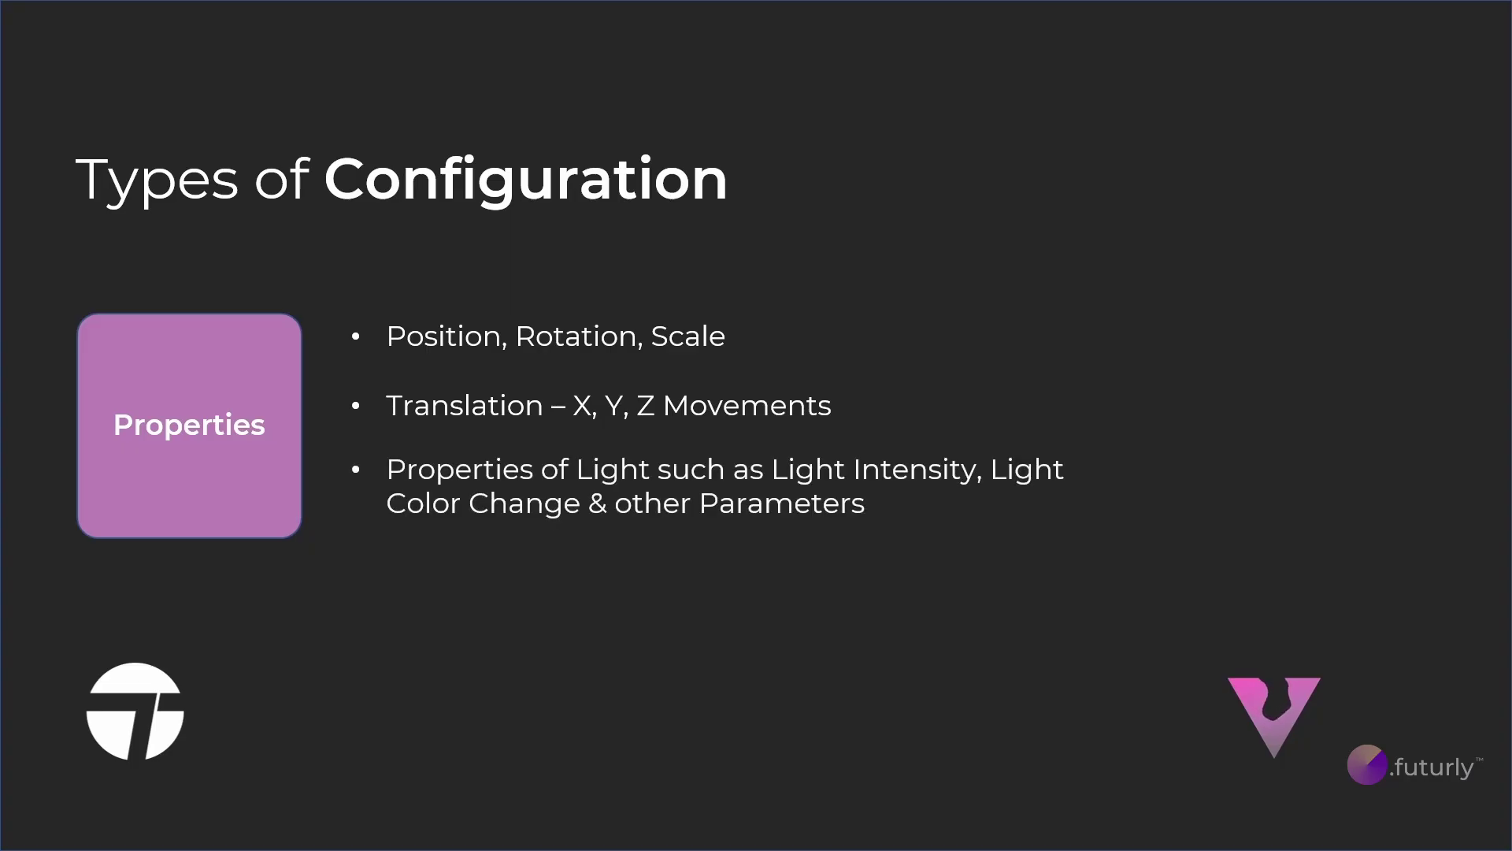
{"action": "key", "text": "Right"}
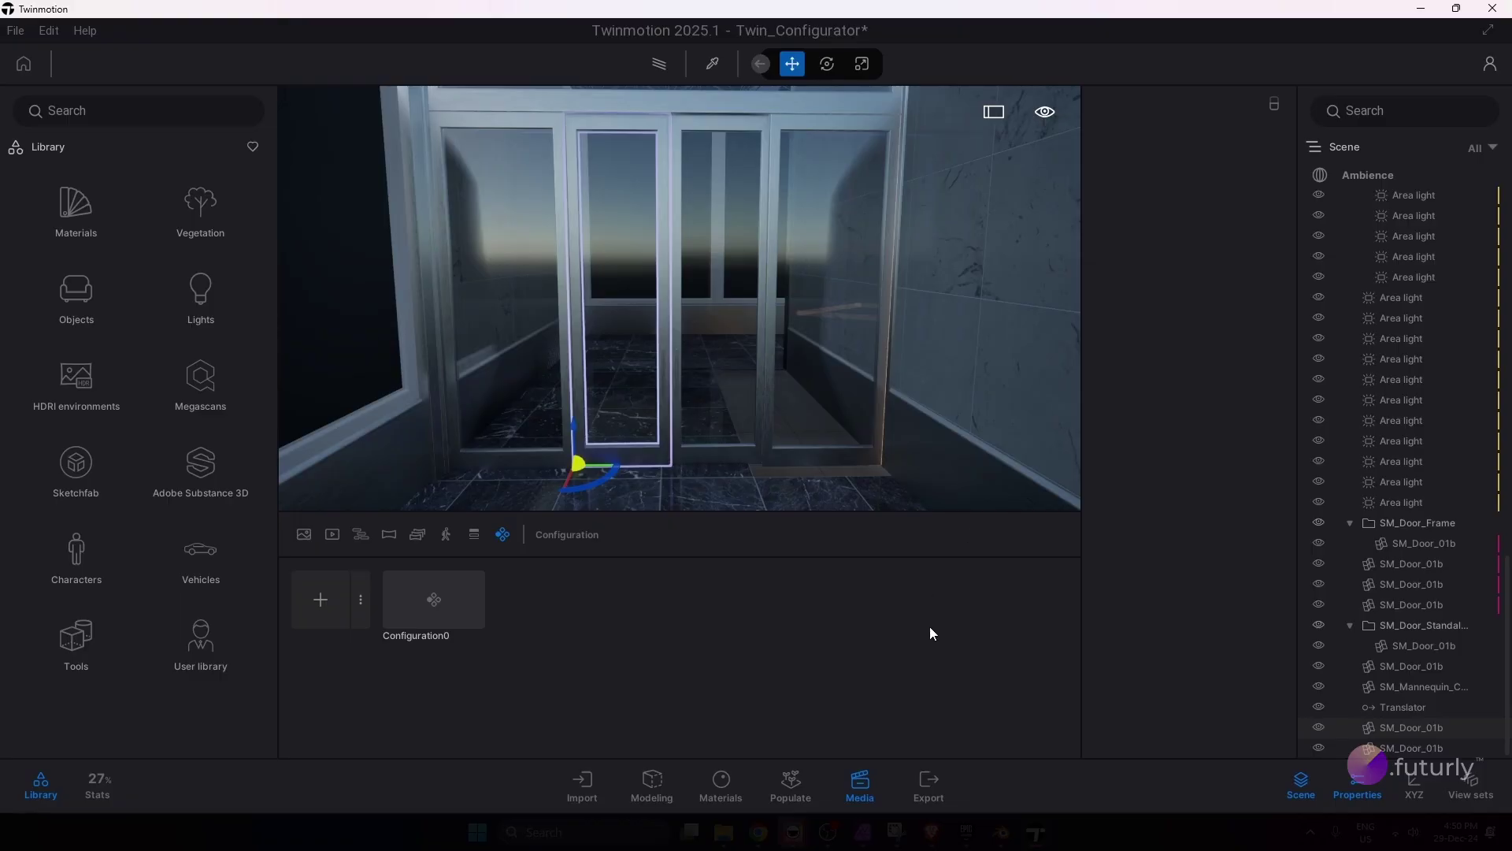
Step: Place a Rotator from the library's animator tools at the bottom hinge corner of the right-hand glass door leaf and fine-tune its position
{"action": "left_click", "coordinate": [721, 418]}
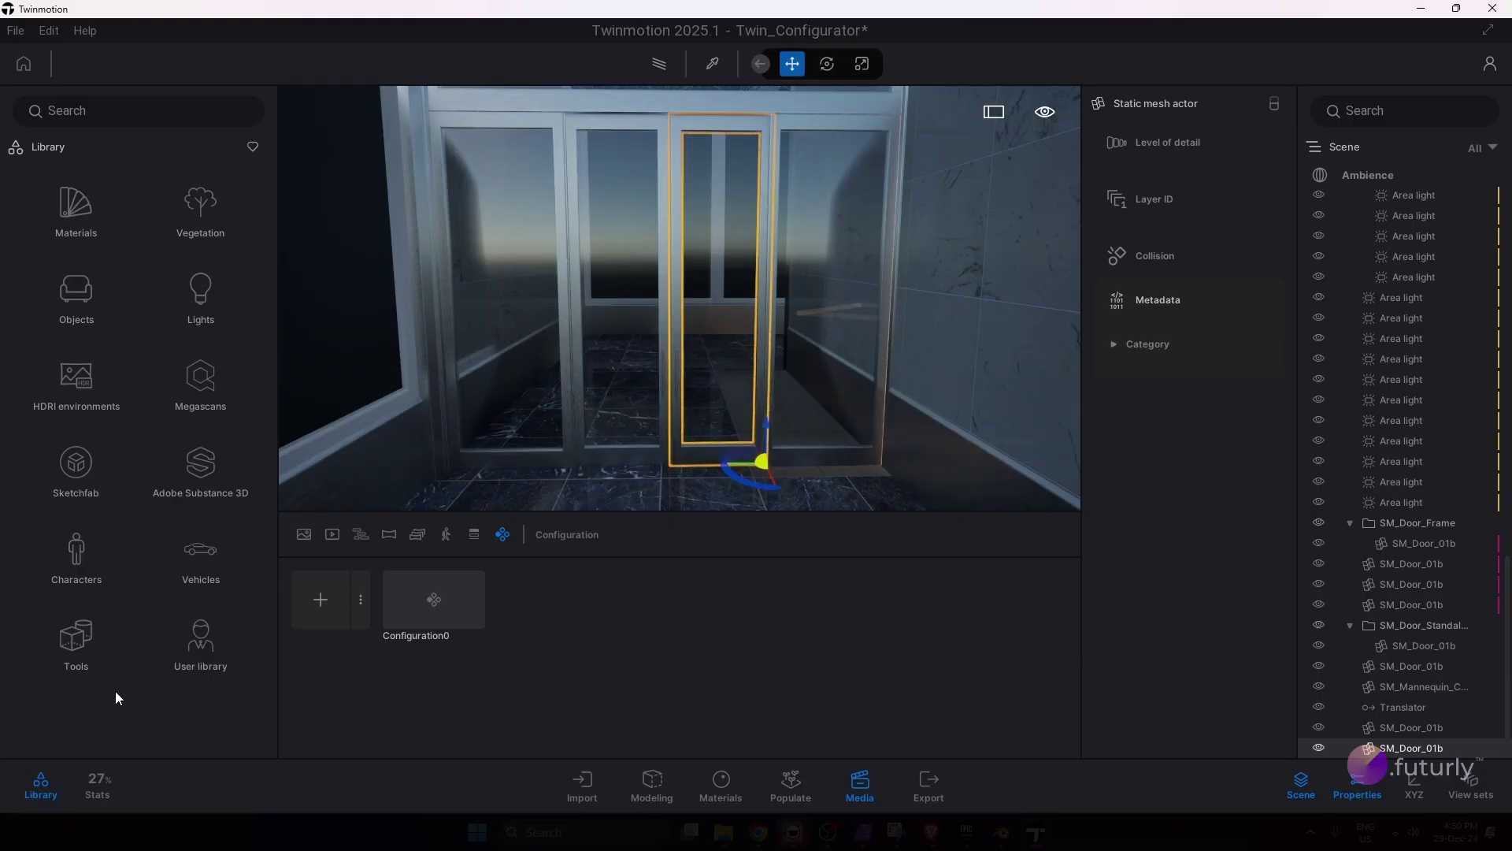
{"action": "left_click", "coordinate": [79, 657]}
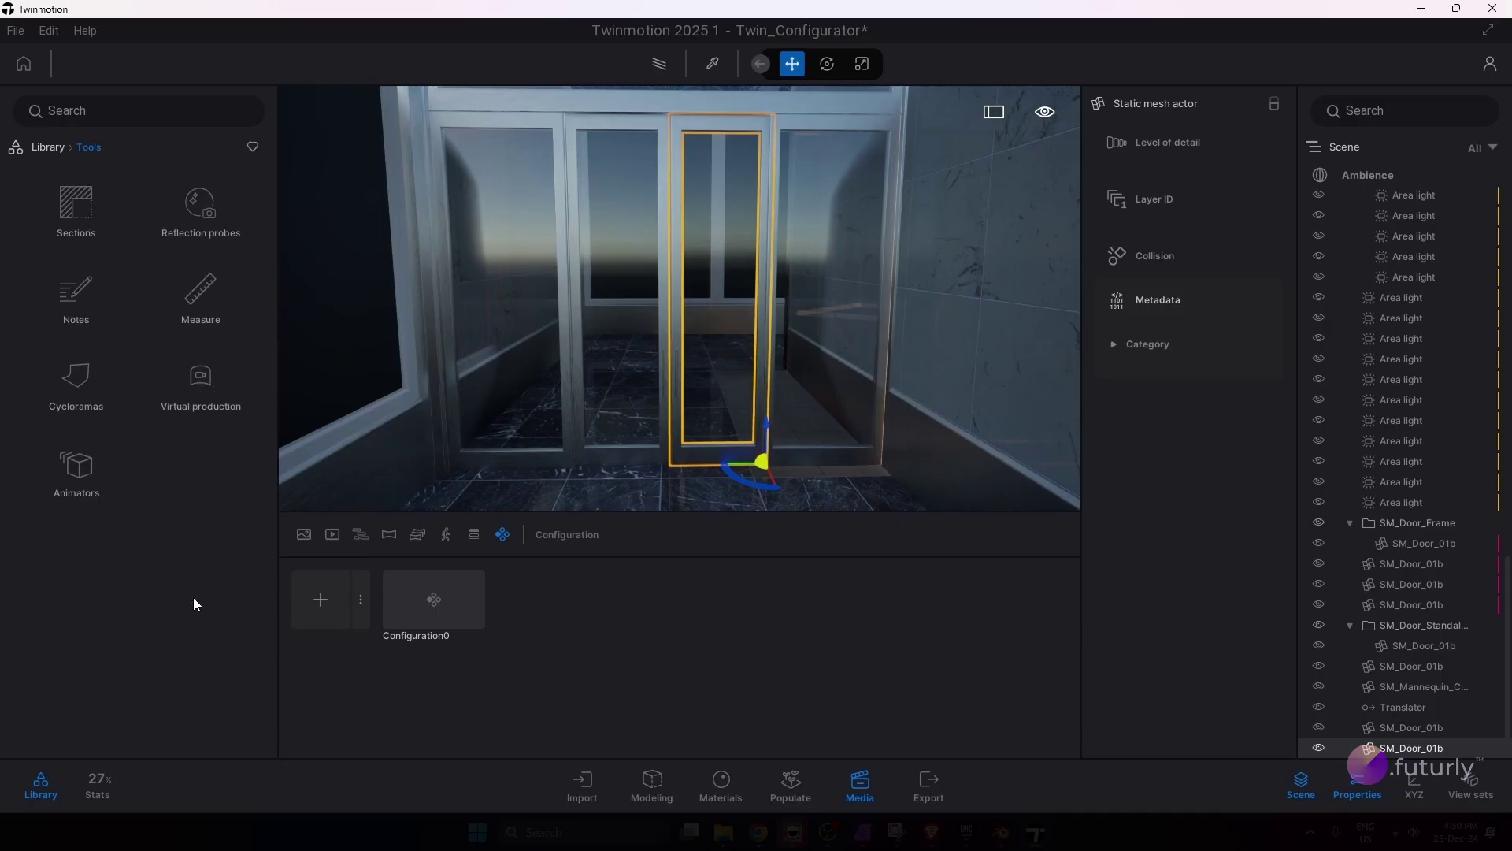
{"action": "left_click", "coordinate": [80, 477]}
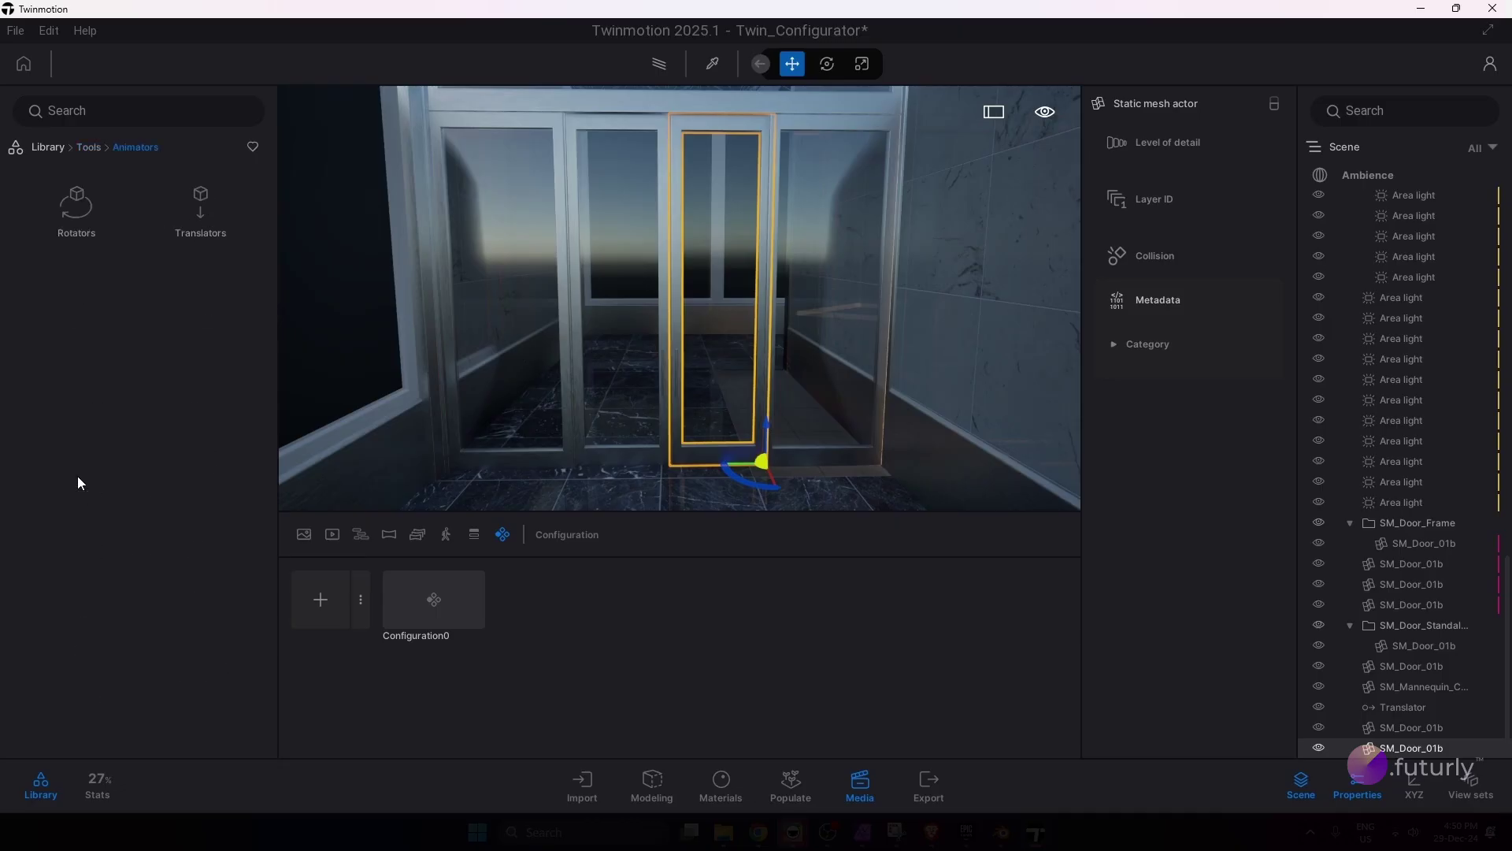
{"action": "left_click", "coordinate": [84, 224]}
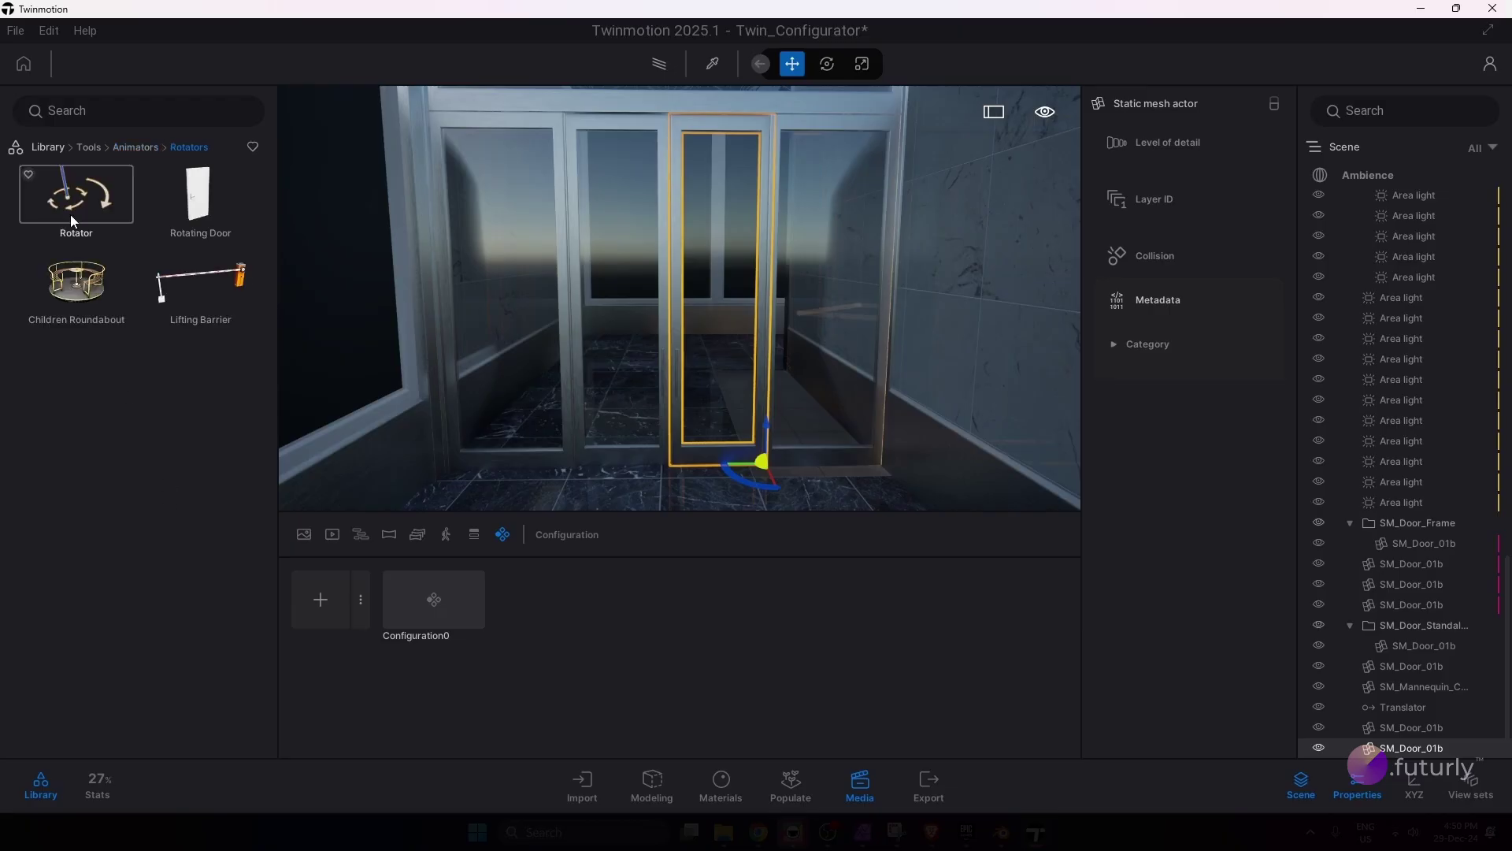
{"action": "left_click_drag", "start_coordinate": [68, 200], "coordinate": [762, 464]}
{"action": "mouse_move", "coordinate": [606, 416]}
{"action": "right_mouse_down"}
{"action": "mouse_move", "coordinate": [642, 416]}
{"action": "mouse_move", "coordinate": [605, 416]}
{"action": "right_mouse_up"}
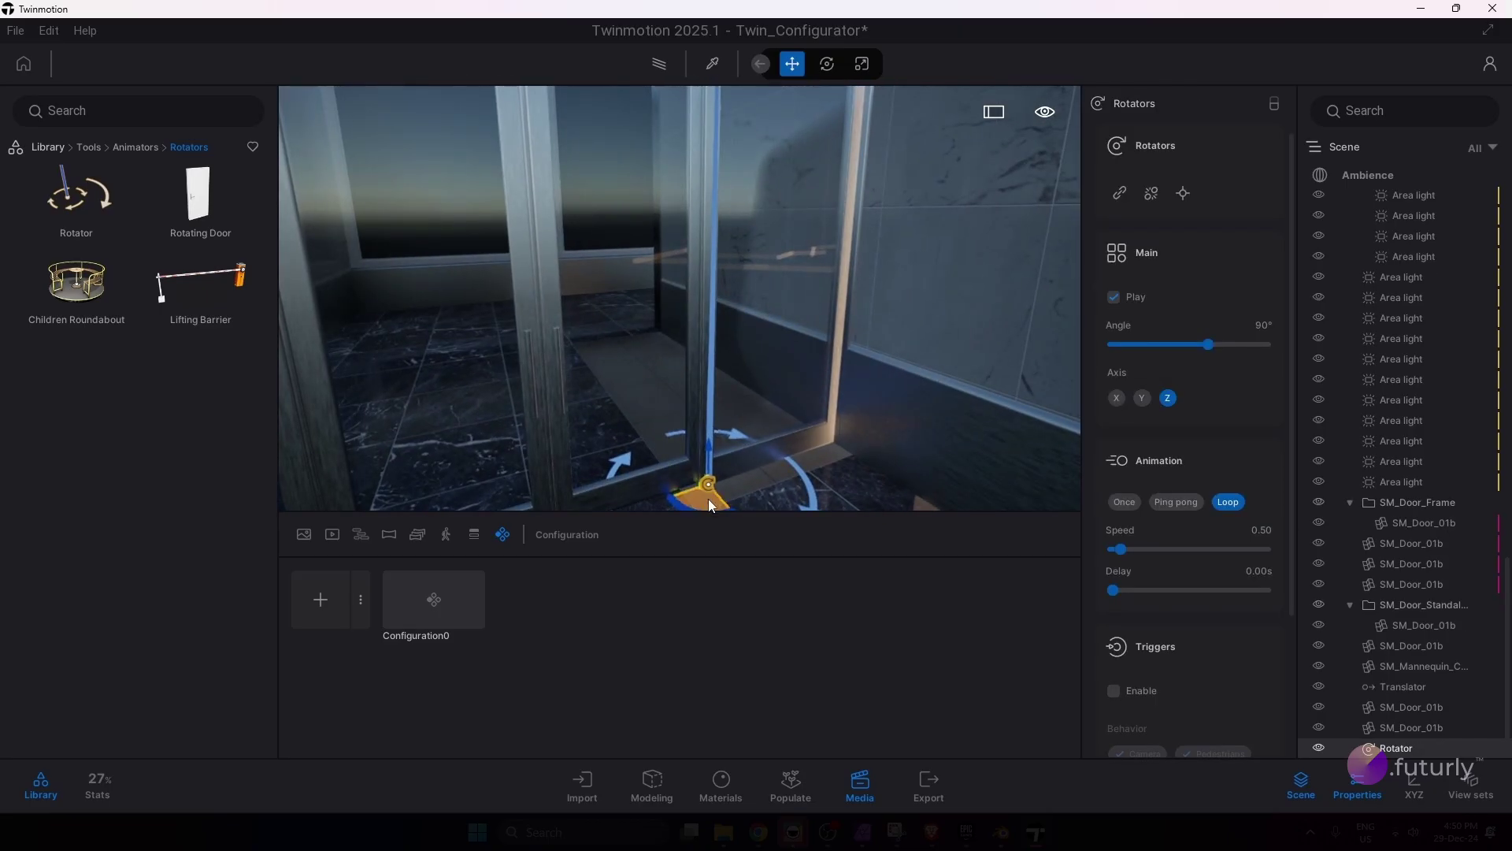
{"action": "right_click_drag", "start_coordinate": [706, 509], "coordinate": [705, 539]}
{"action": "left_click_drag", "start_coordinate": [705, 464], "coordinate": [697, 466]}
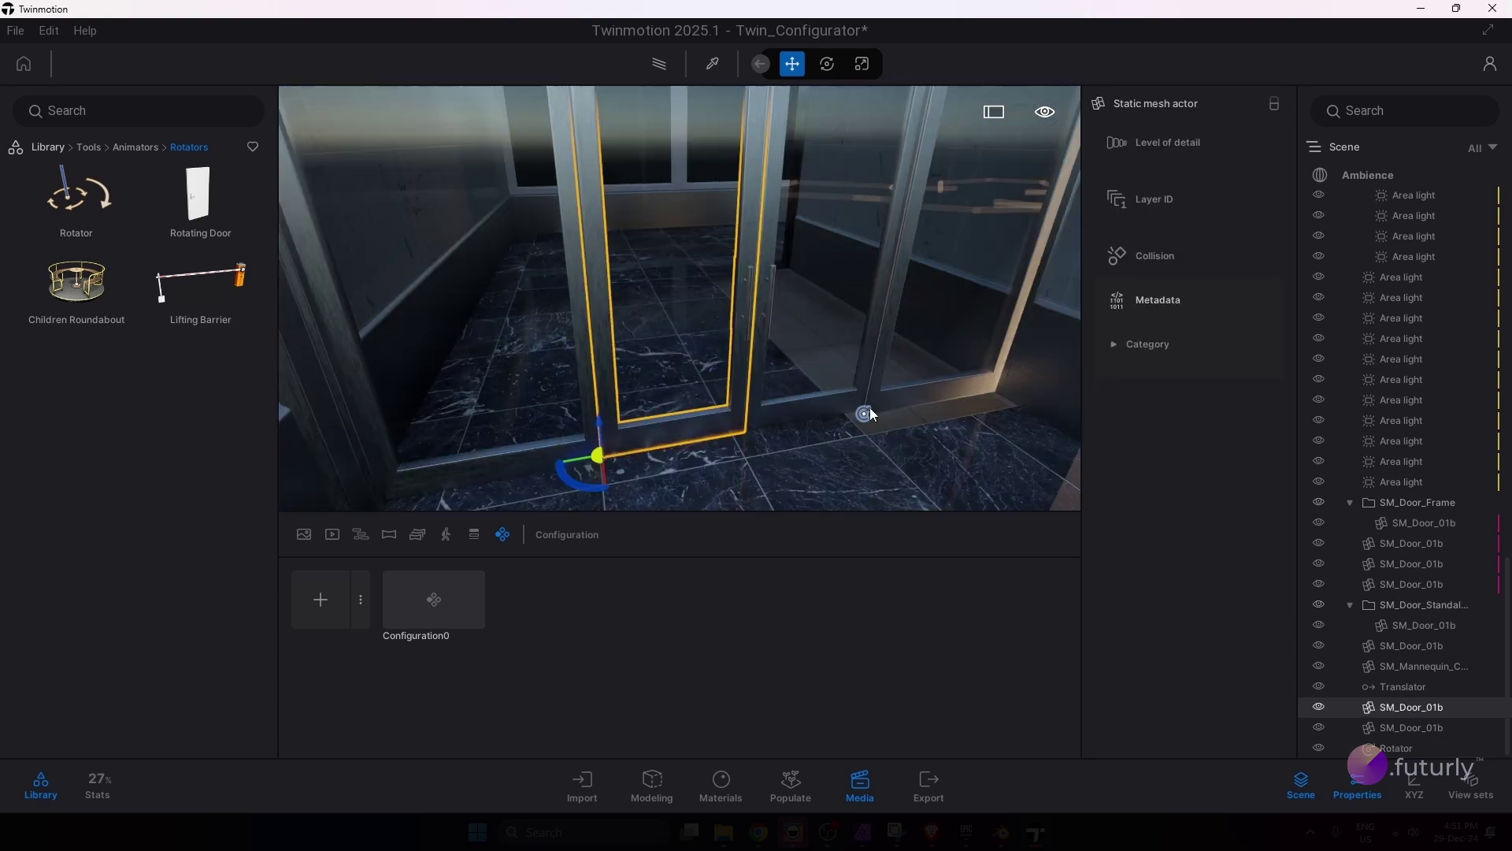
Step: Set the new rotator's animation mode to Once
{"action": "left_click", "coordinate": [860, 412]}
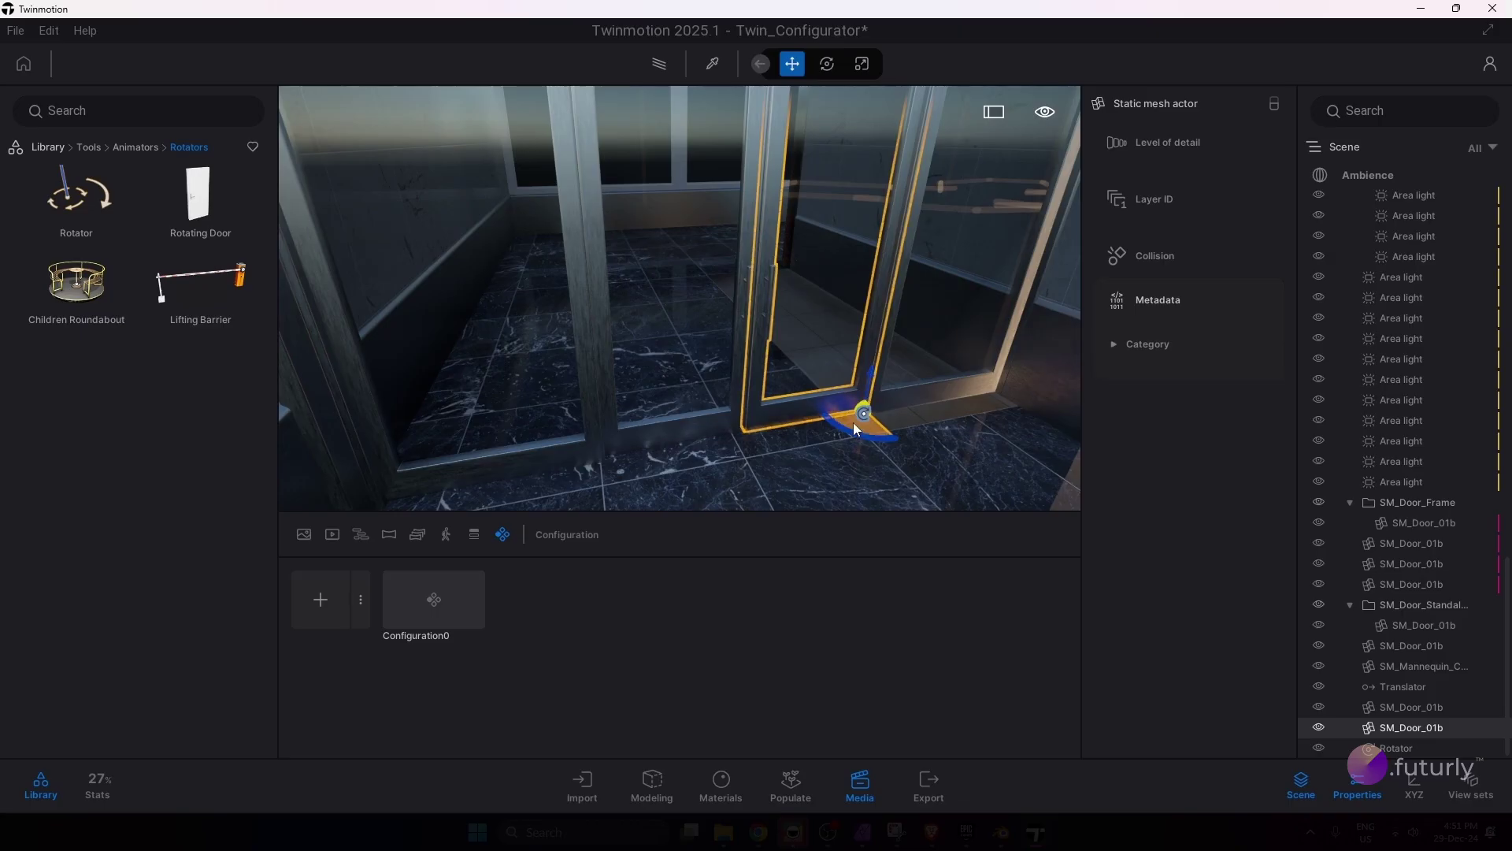
{"action": "left_click", "coordinate": [1414, 749]}
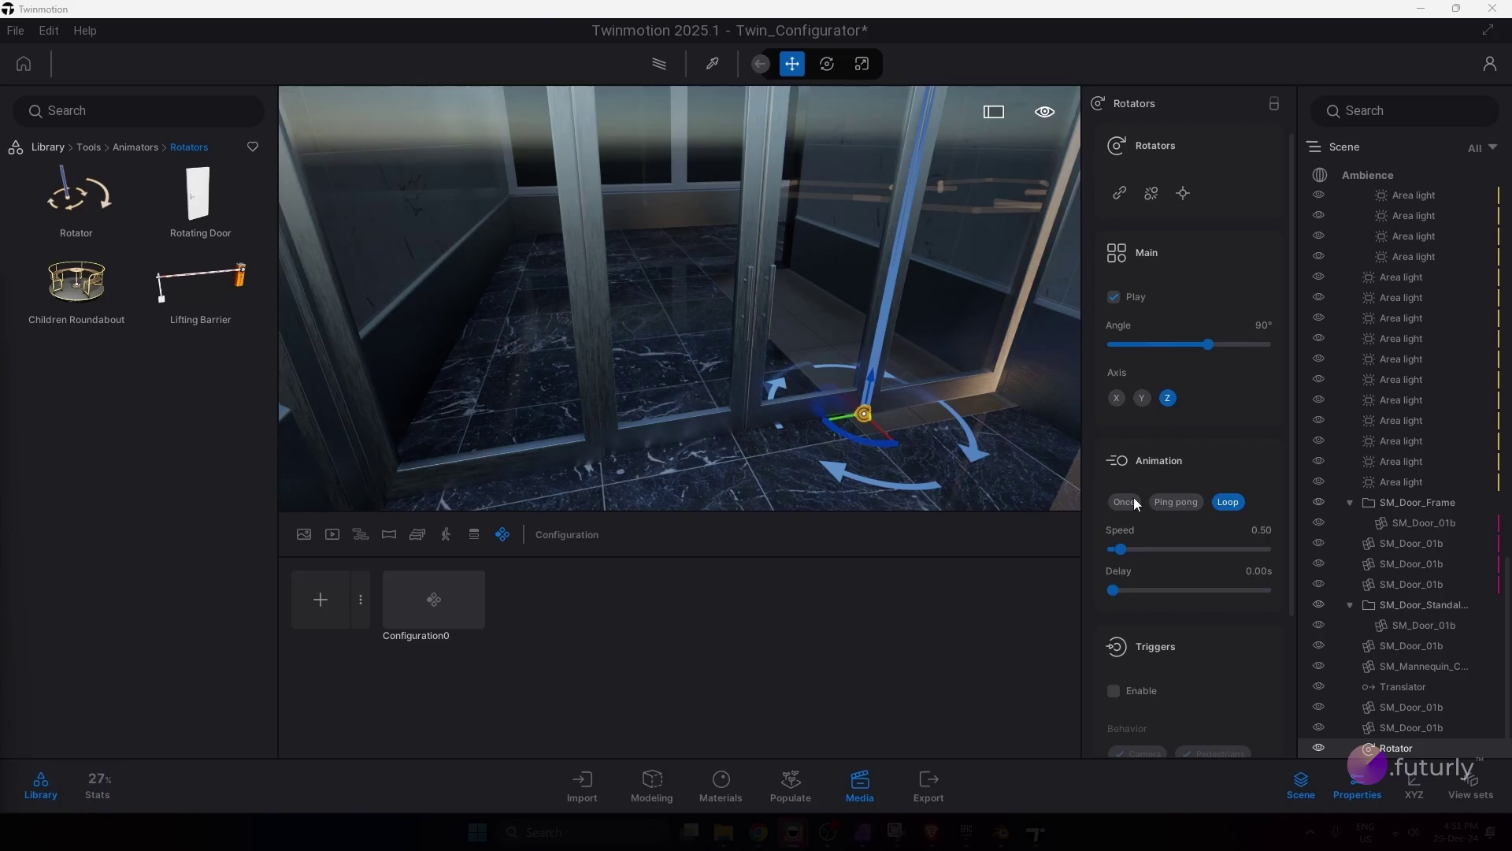
{"action": "scroll", "coordinate": [1136, 504], "scroll_direction": "down", "scroll_amount": 2}
{"action": "left_click", "coordinate": [1125, 401]}
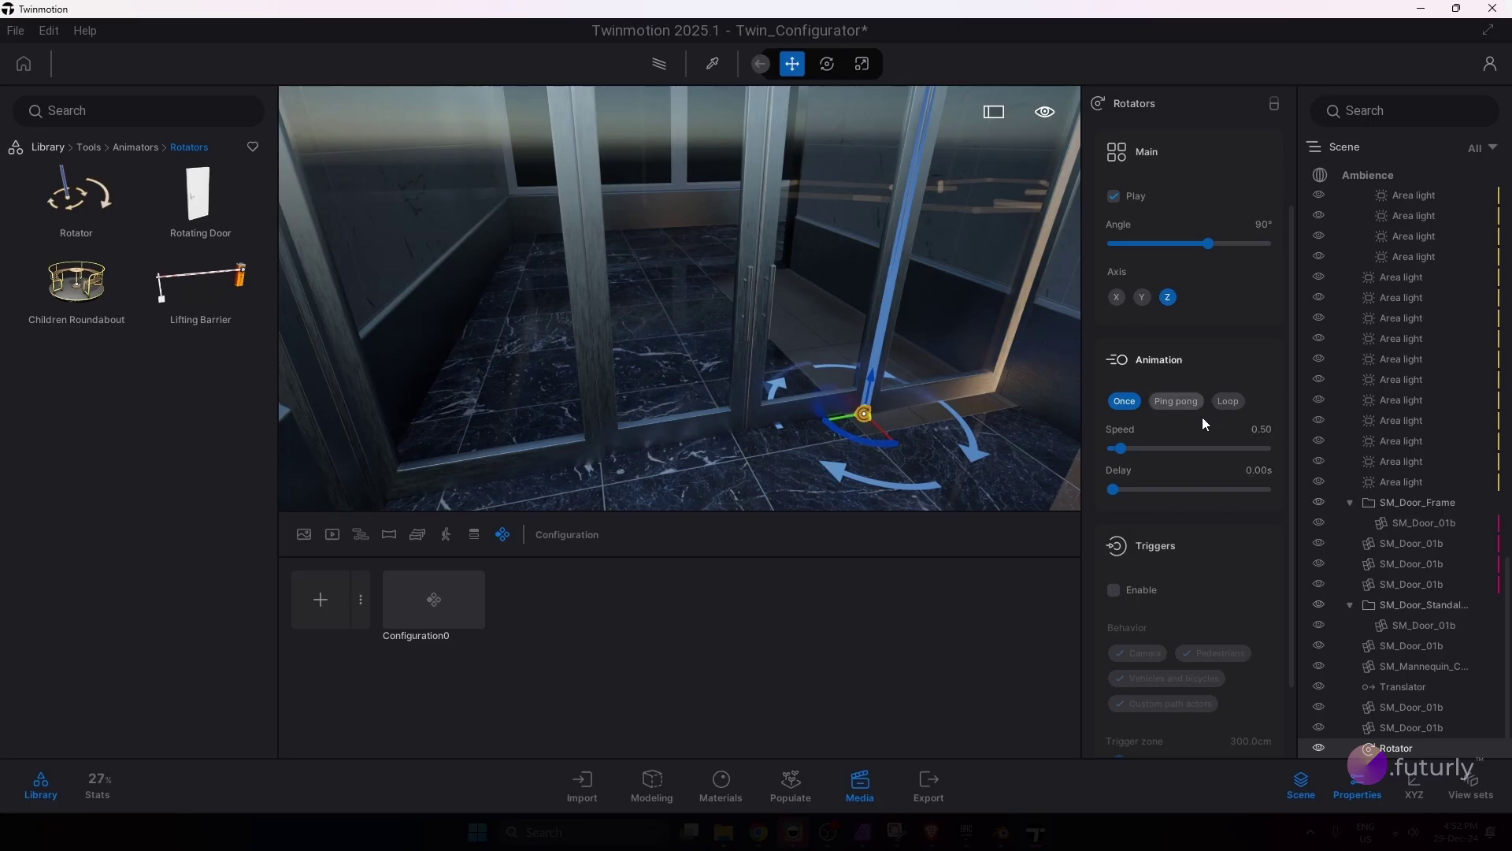
Step: Link the right-hand glass door leaf to the rotator
{"action": "scroll", "coordinate": [1213, 488], "scroll_direction": "up", "scroll_amount": 2}
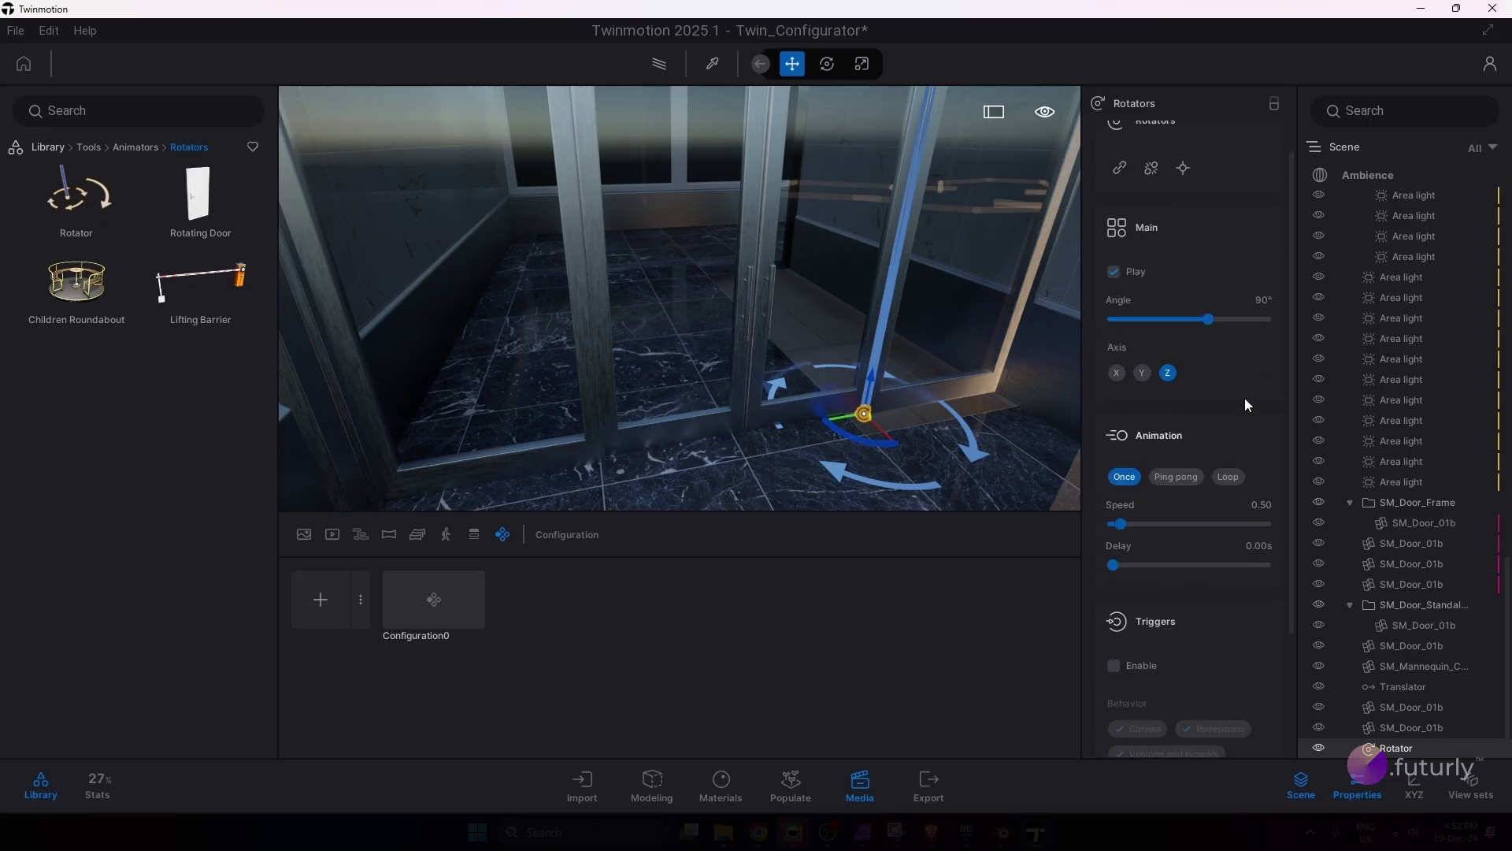
{"action": "scroll", "coordinate": [1247, 403], "scroll_direction": "up", "scroll_amount": 1}
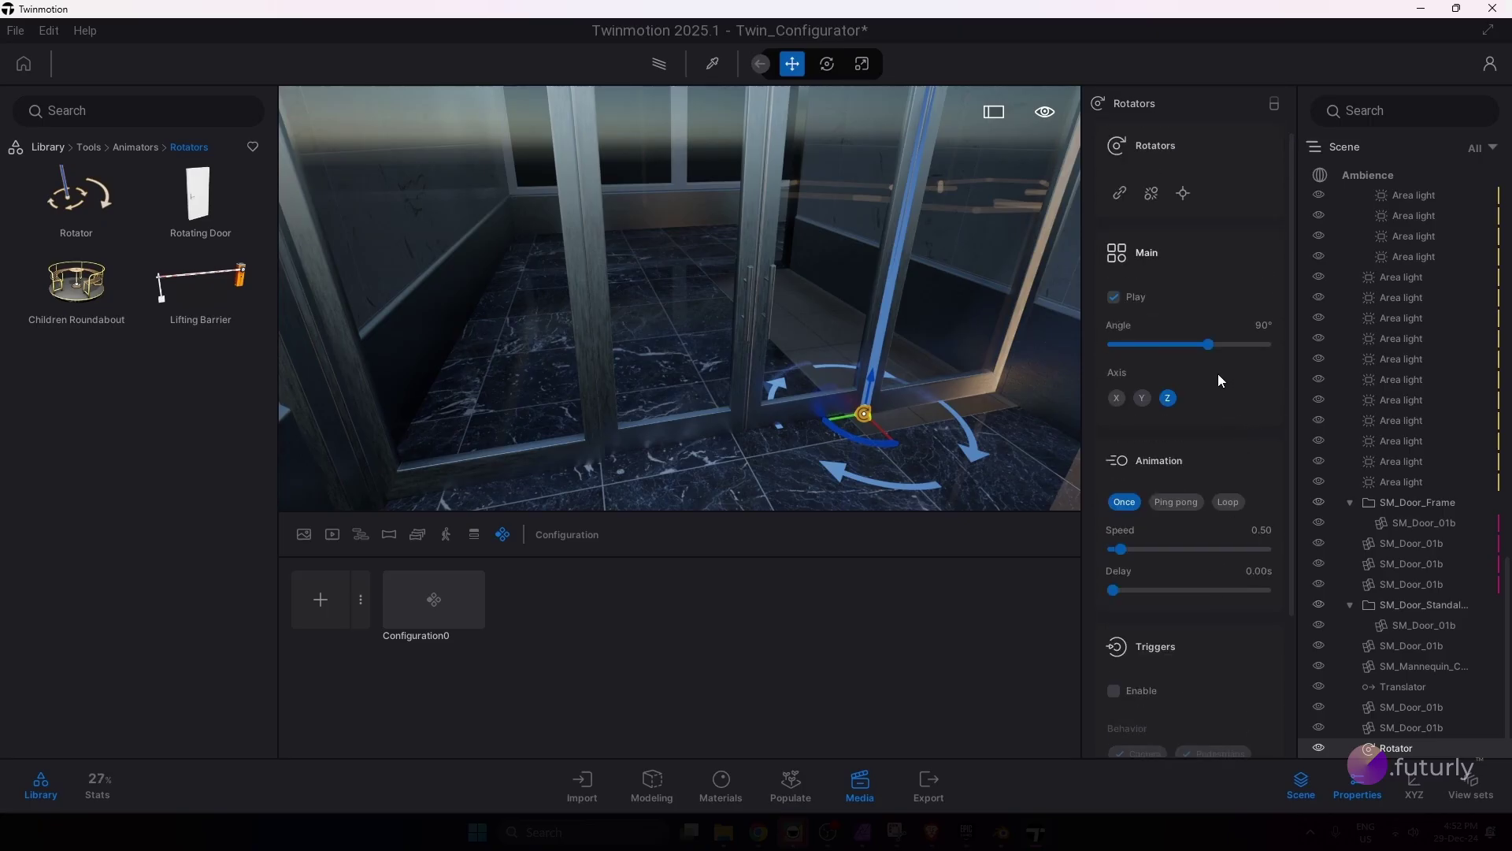
{"action": "left_click", "coordinate": [1121, 193]}
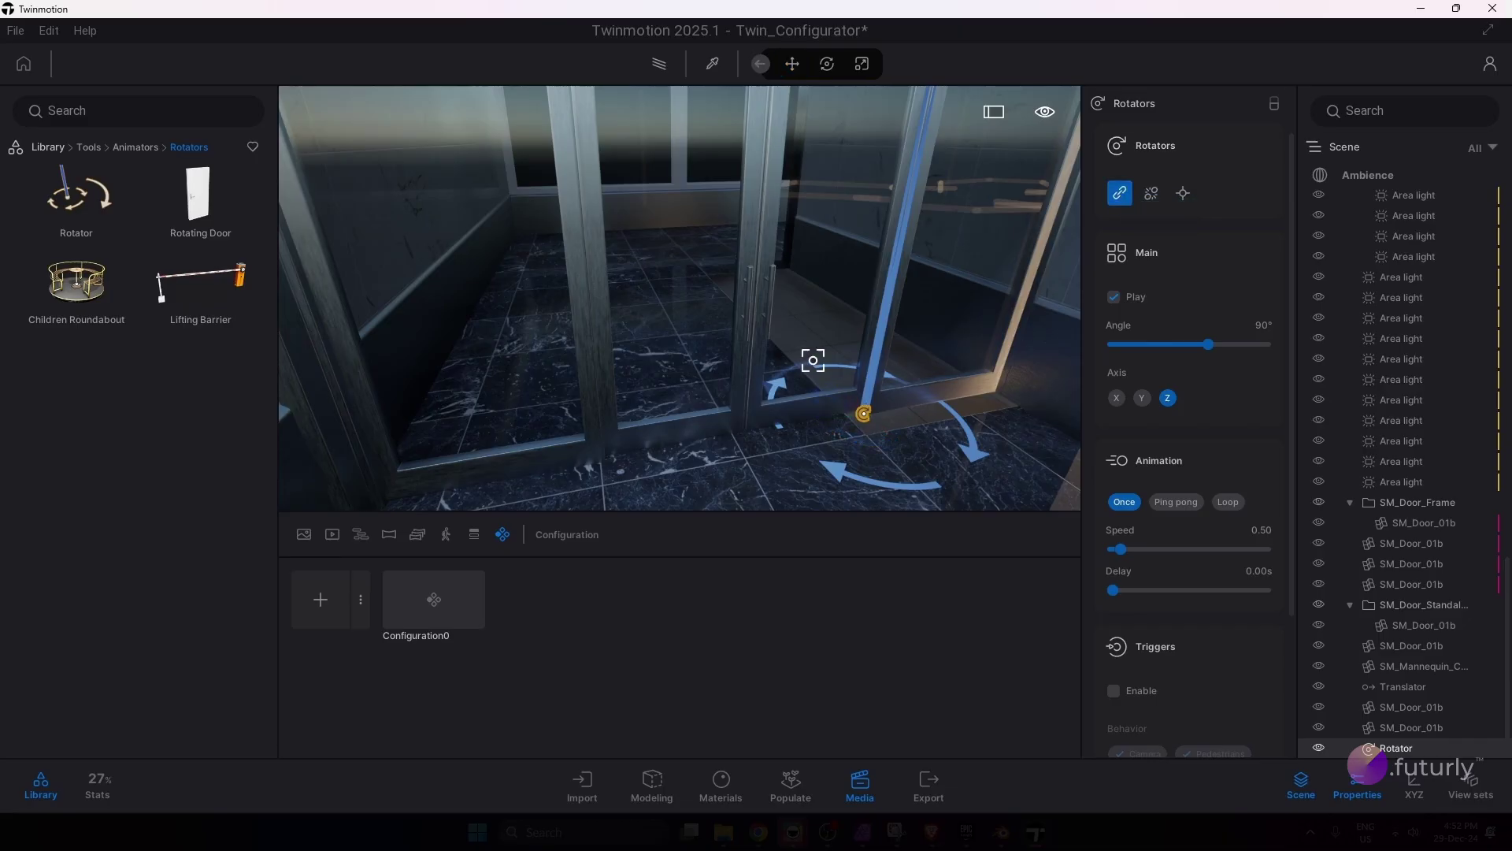
{"action": "left_click", "coordinate": [792, 282]}
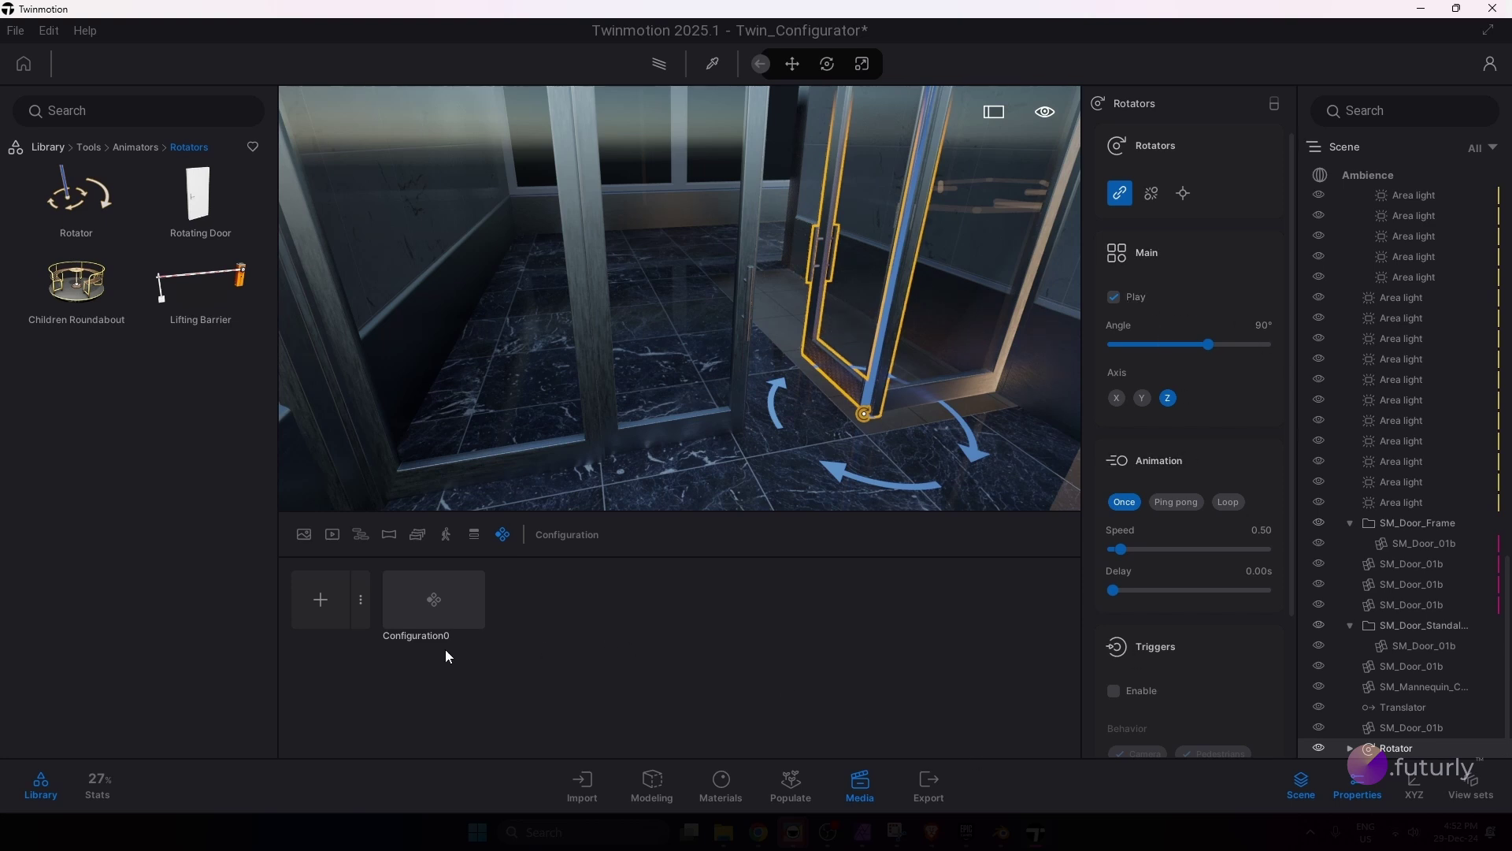
Step: Create a new Properties configuration and add a second state to it
{"action": "left_click", "coordinate": [362, 602]}
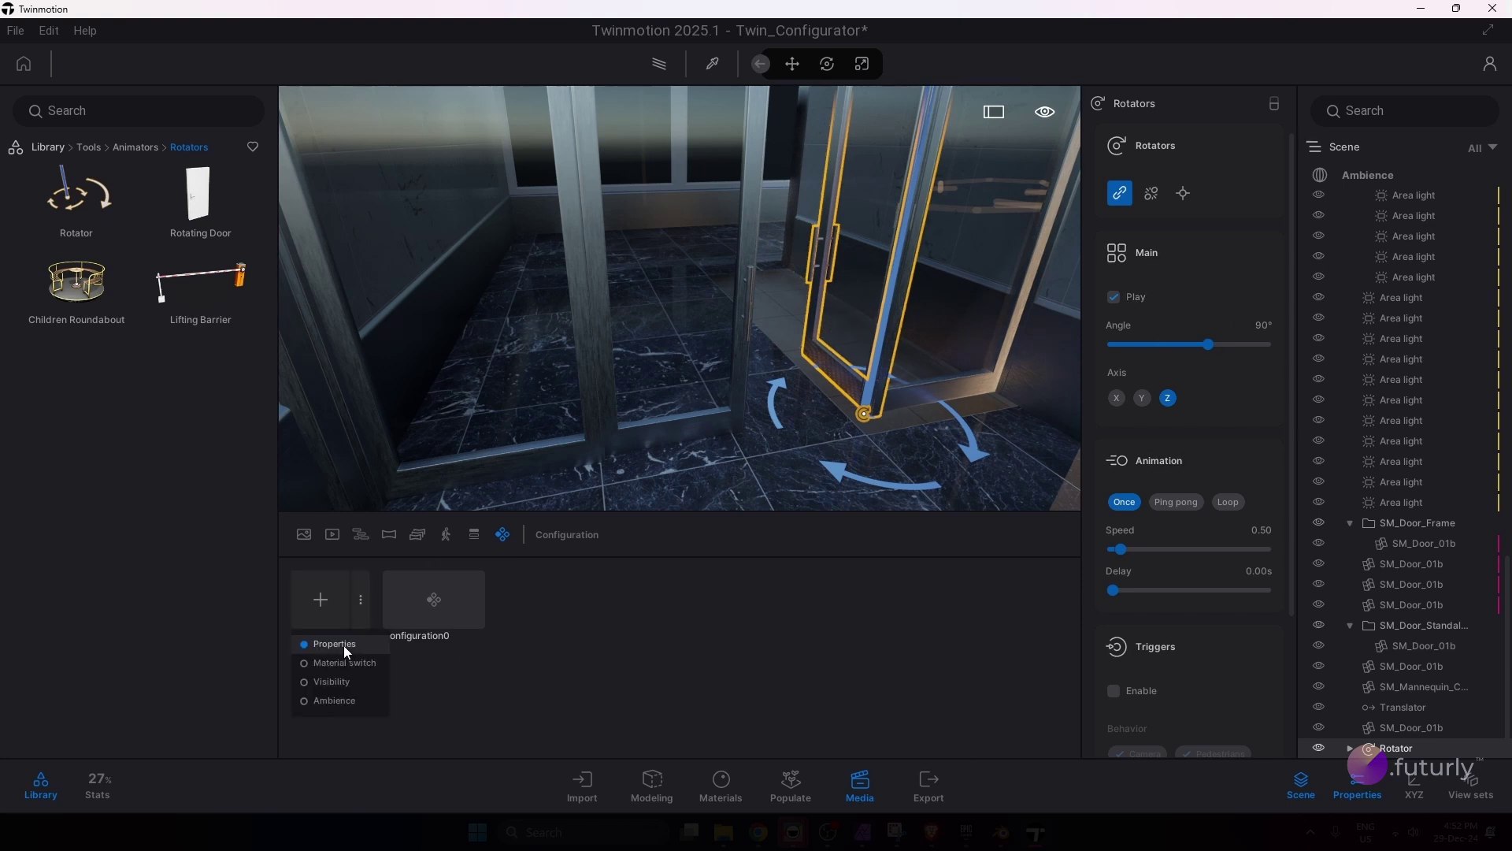
{"action": "left_click", "coordinate": [319, 602]}
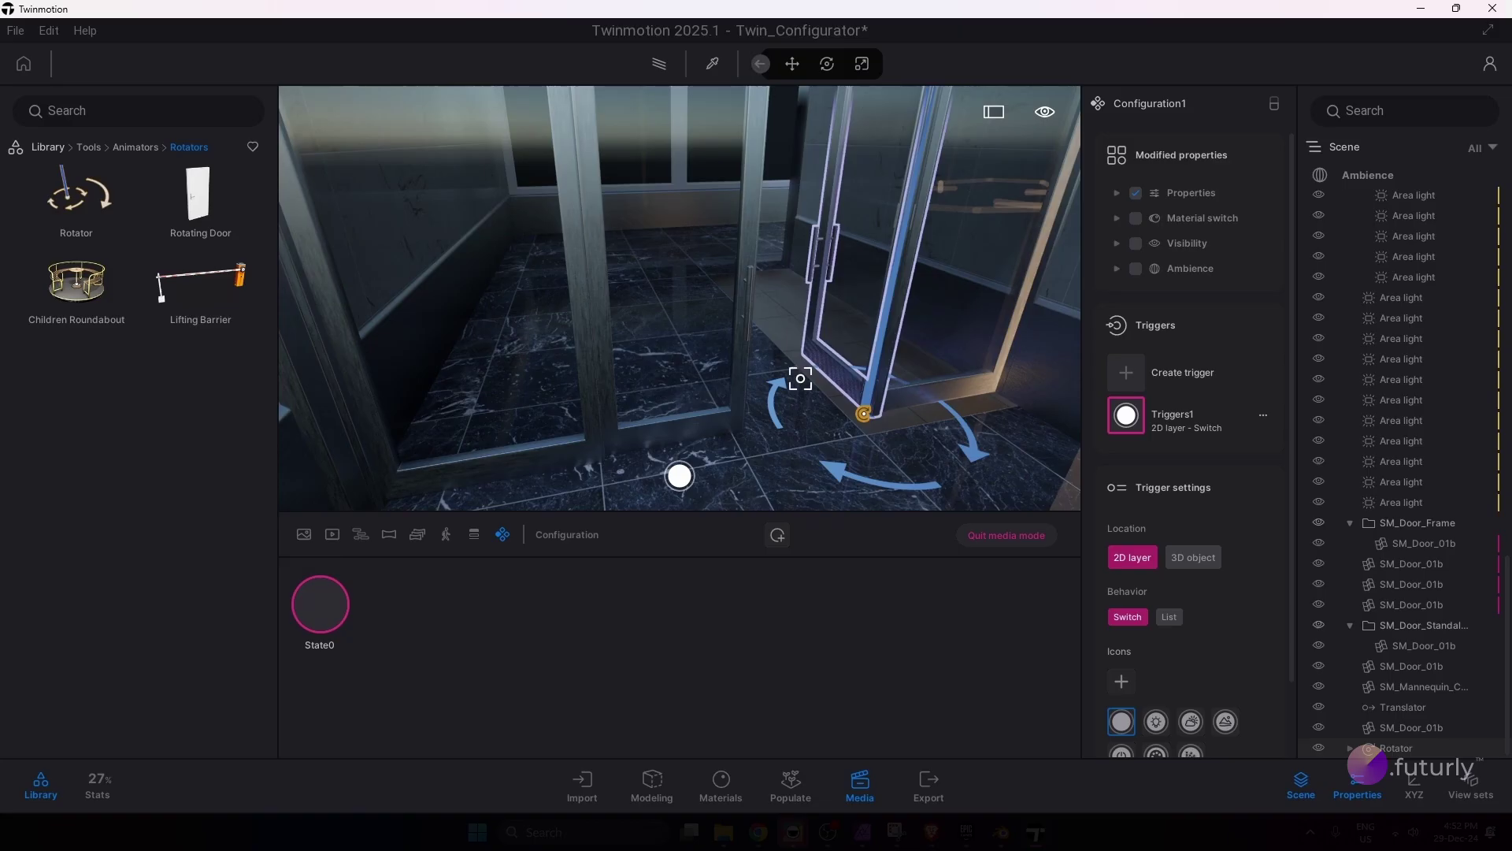
{"action": "left_click", "coordinate": [779, 537]}
Step: Turn off Play for the rotator in the configuration's first state, State0
{"action": "left_click", "coordinate": [1398, 748]}
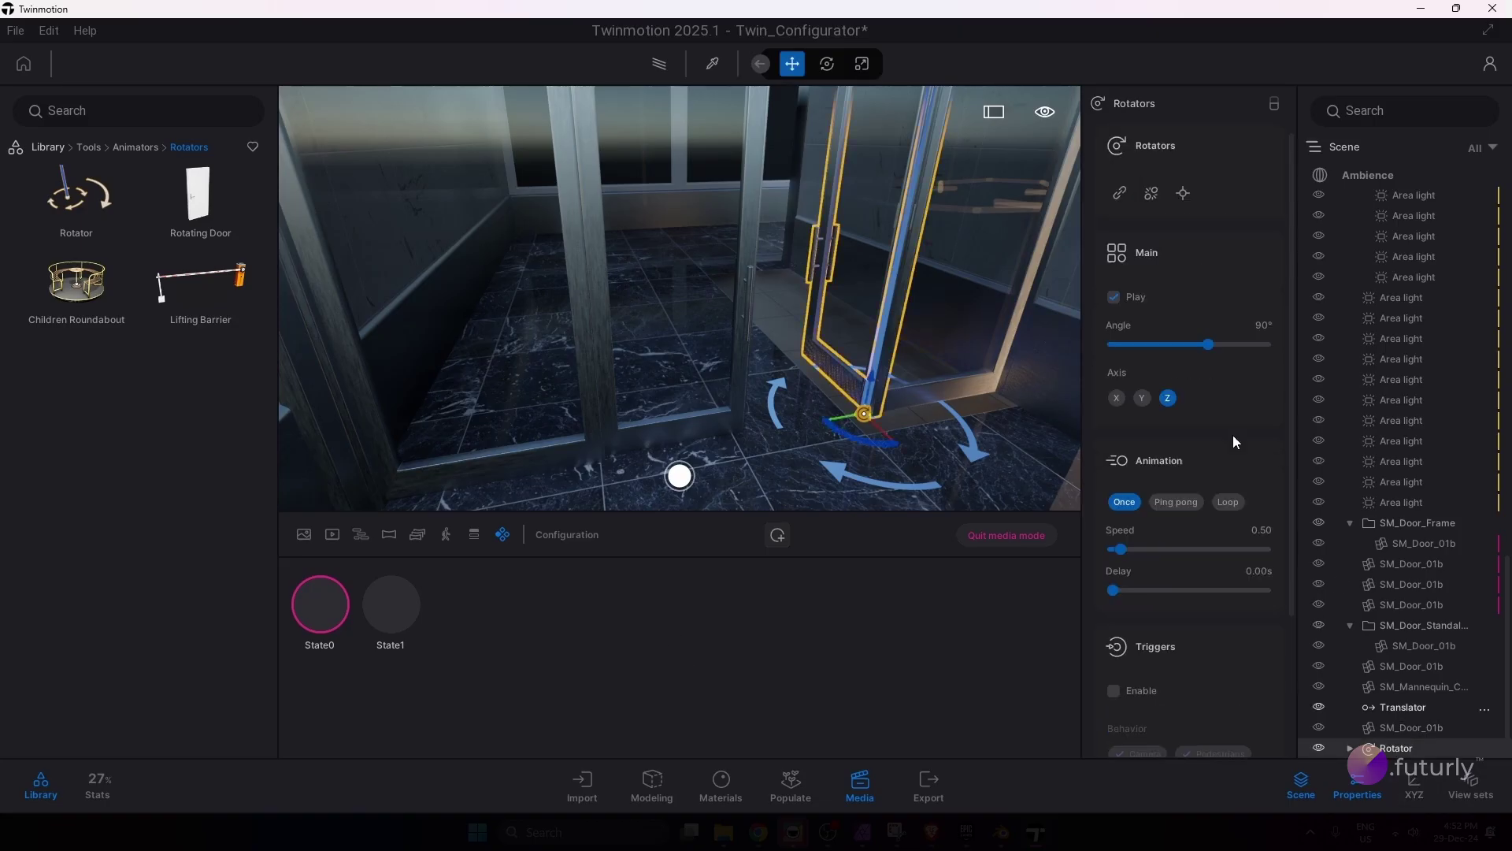
{"action": "left_click", "coordinate": [1113, 298]}
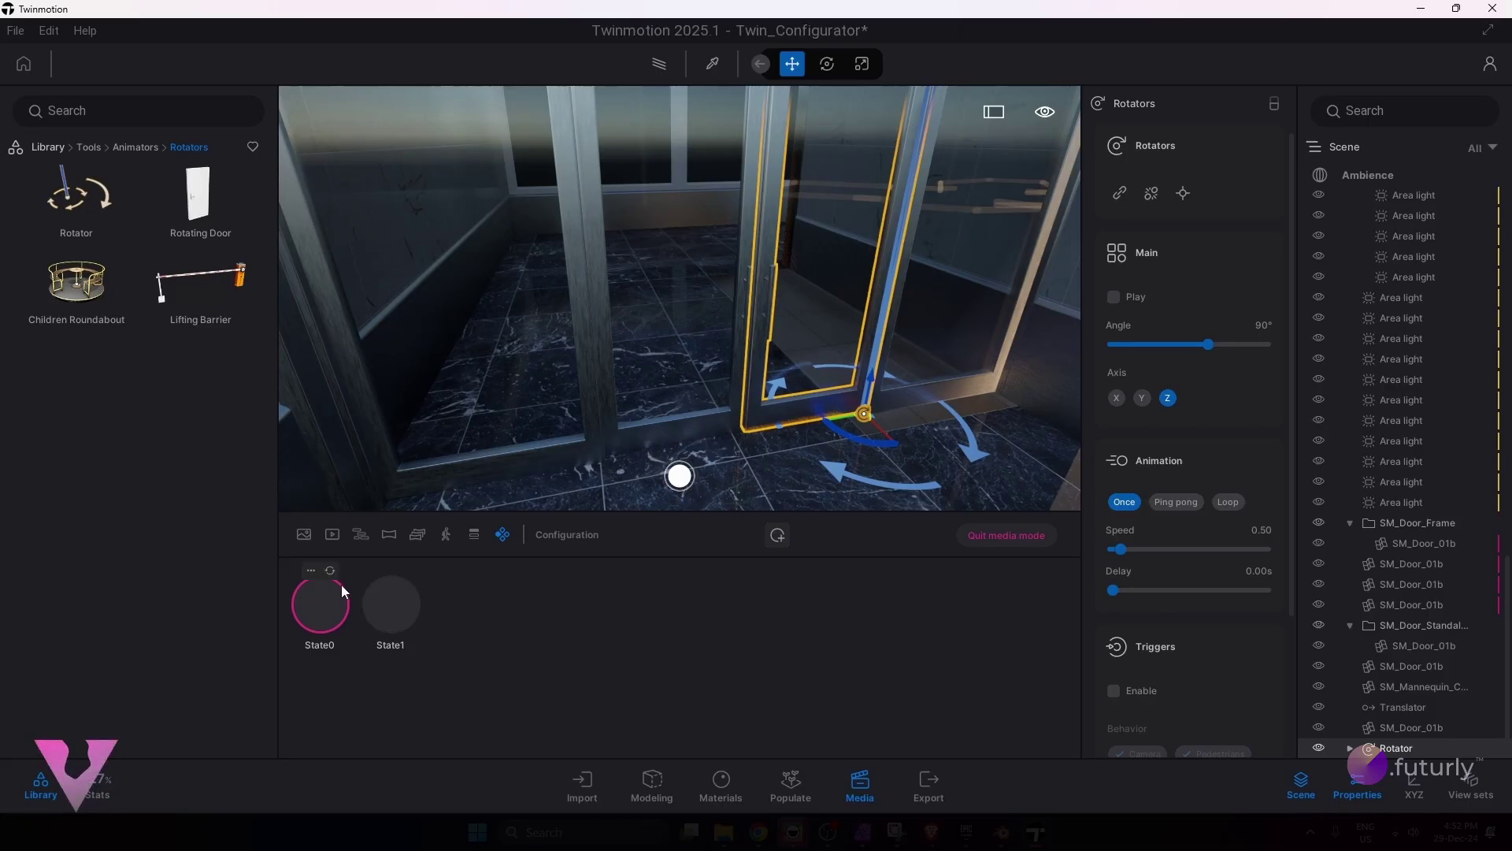
Step: Test the configuration's on-screen trigger by switching the door repeatedly between its two states
{"action": "mouse_move", "coordinate": [376, 611]}
{"action": "left_click", "coordinate": [679, 476]}
{"action": "left_click", "coordinate": [680, 479]}
{"action": "left_click", "coordinate": [681, 479]}
{"action": "left_click", "coordinate": [680, 477]}
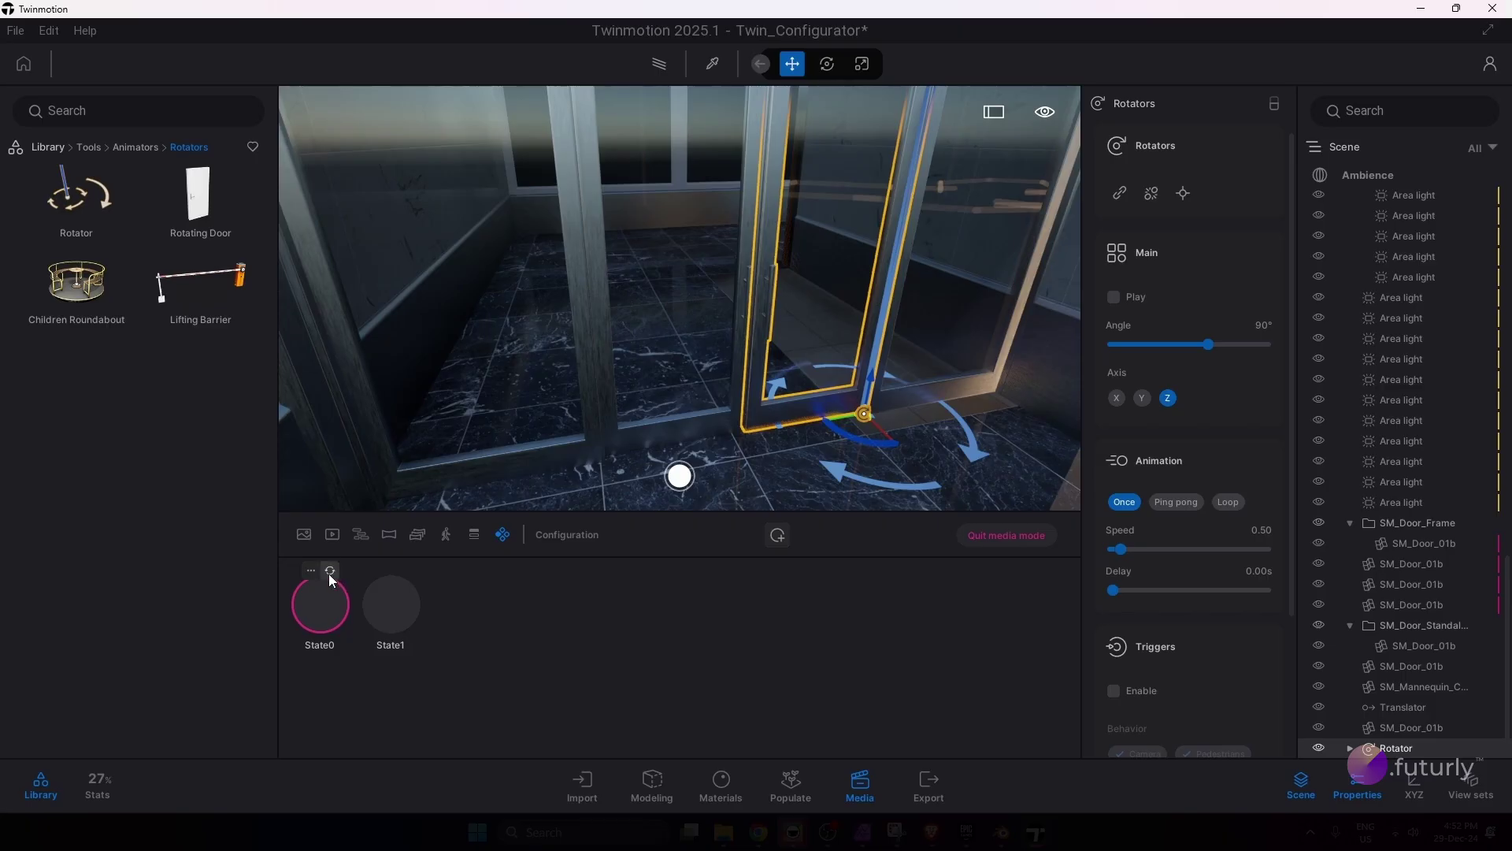
{"action": "left_click", "coordinate": [685, 482]}
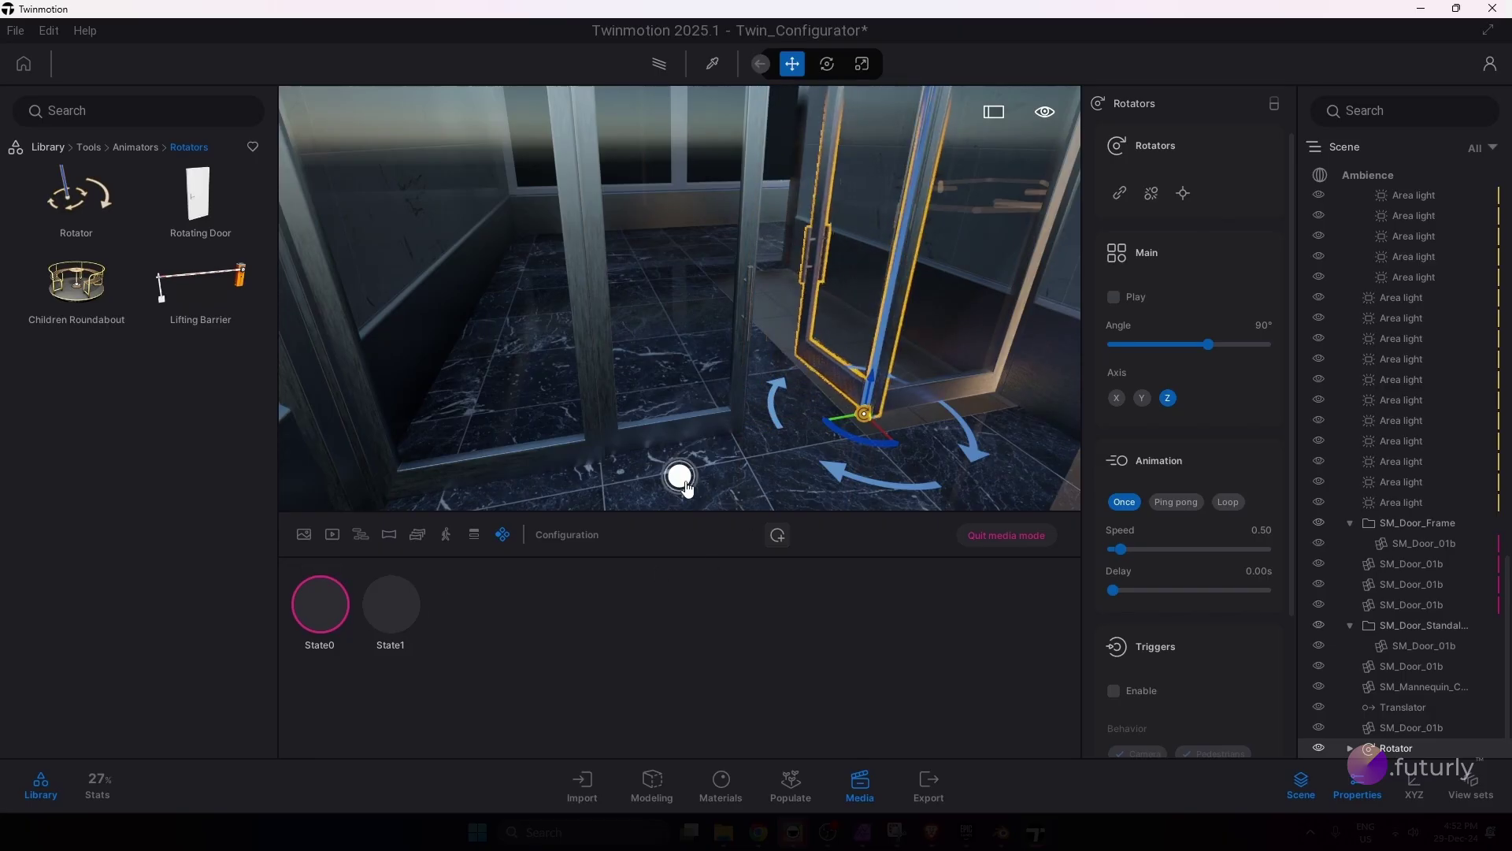
Step: Set the rotator's animation speed to 0.20 in both State0 and State1 of the configuration
{"action": "left_click", "coordinate": [1263, 532]}
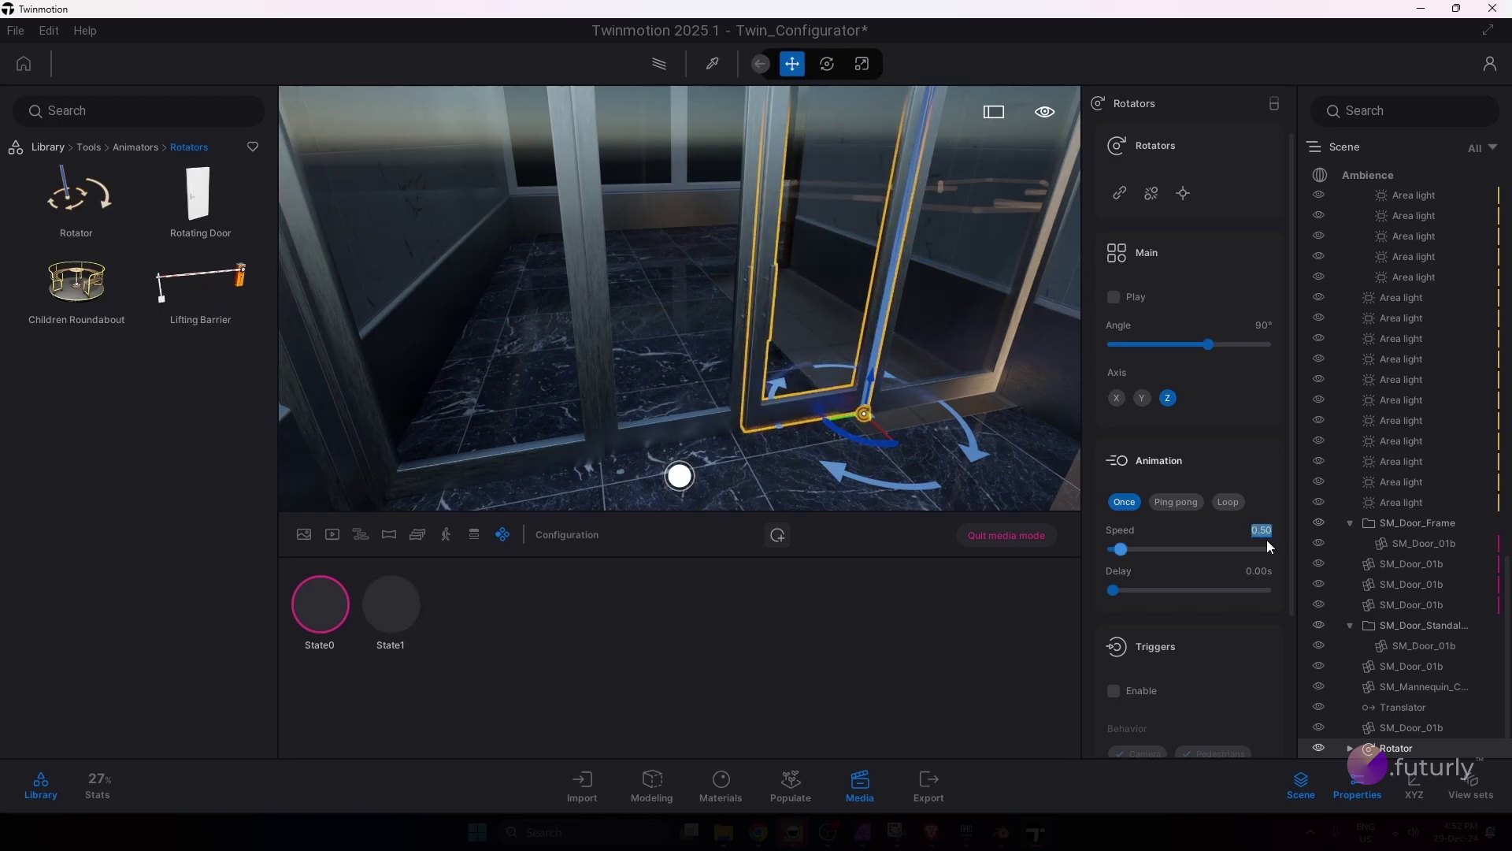
{"action": "type", "text": ".2"}
{"action": "key", "text": "Return"}
{"action": "left_click", "coordinate": [399, 612]}
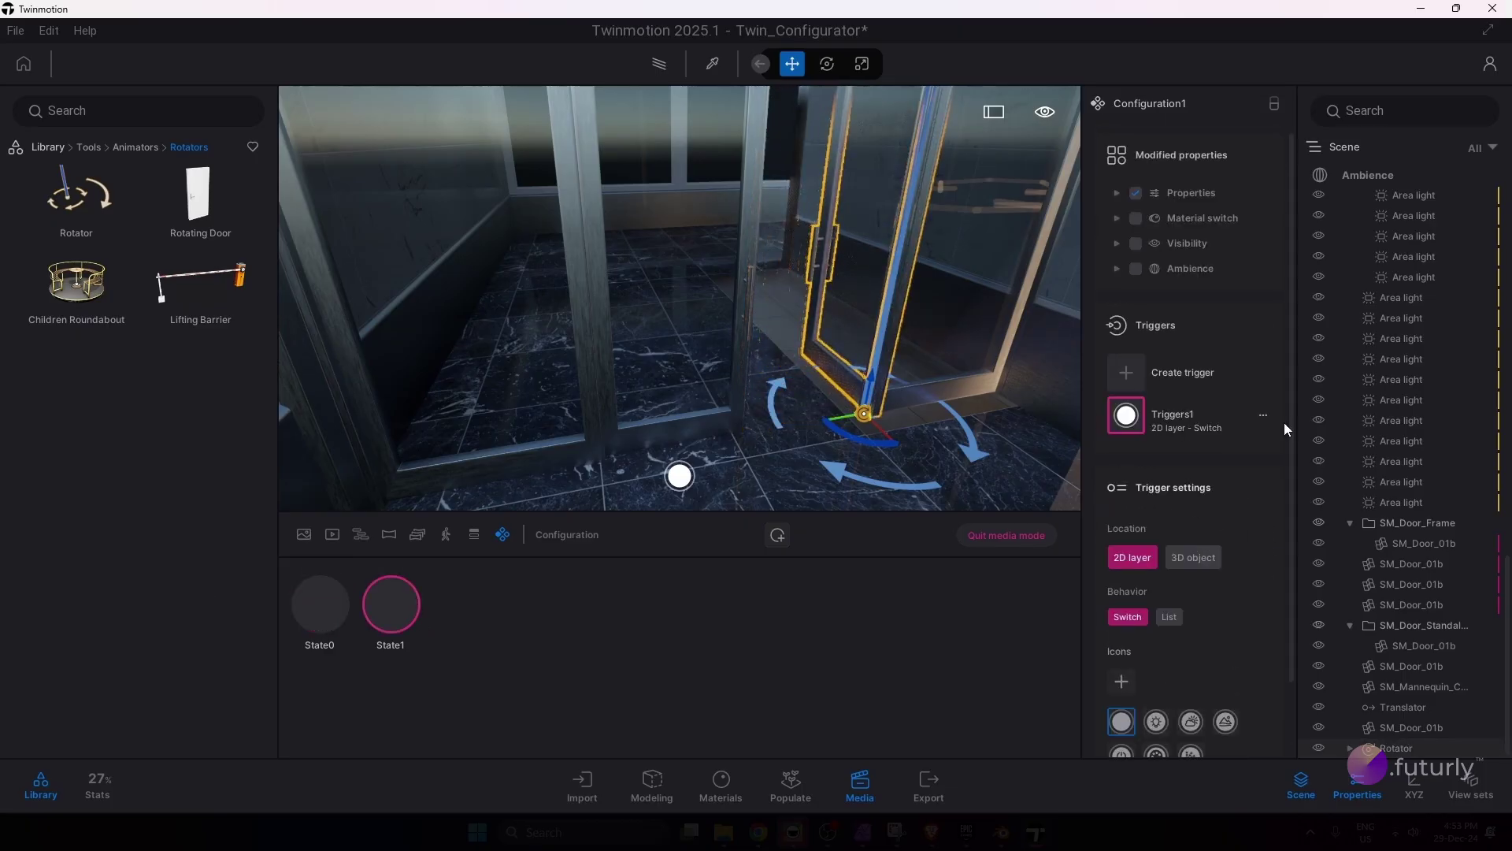
{"action": "left_click", "coordinate": [1407, 745]}
{"action": "left_click", "coordinate": [1261, 530]}
{"action": "type", "text": ".2"}
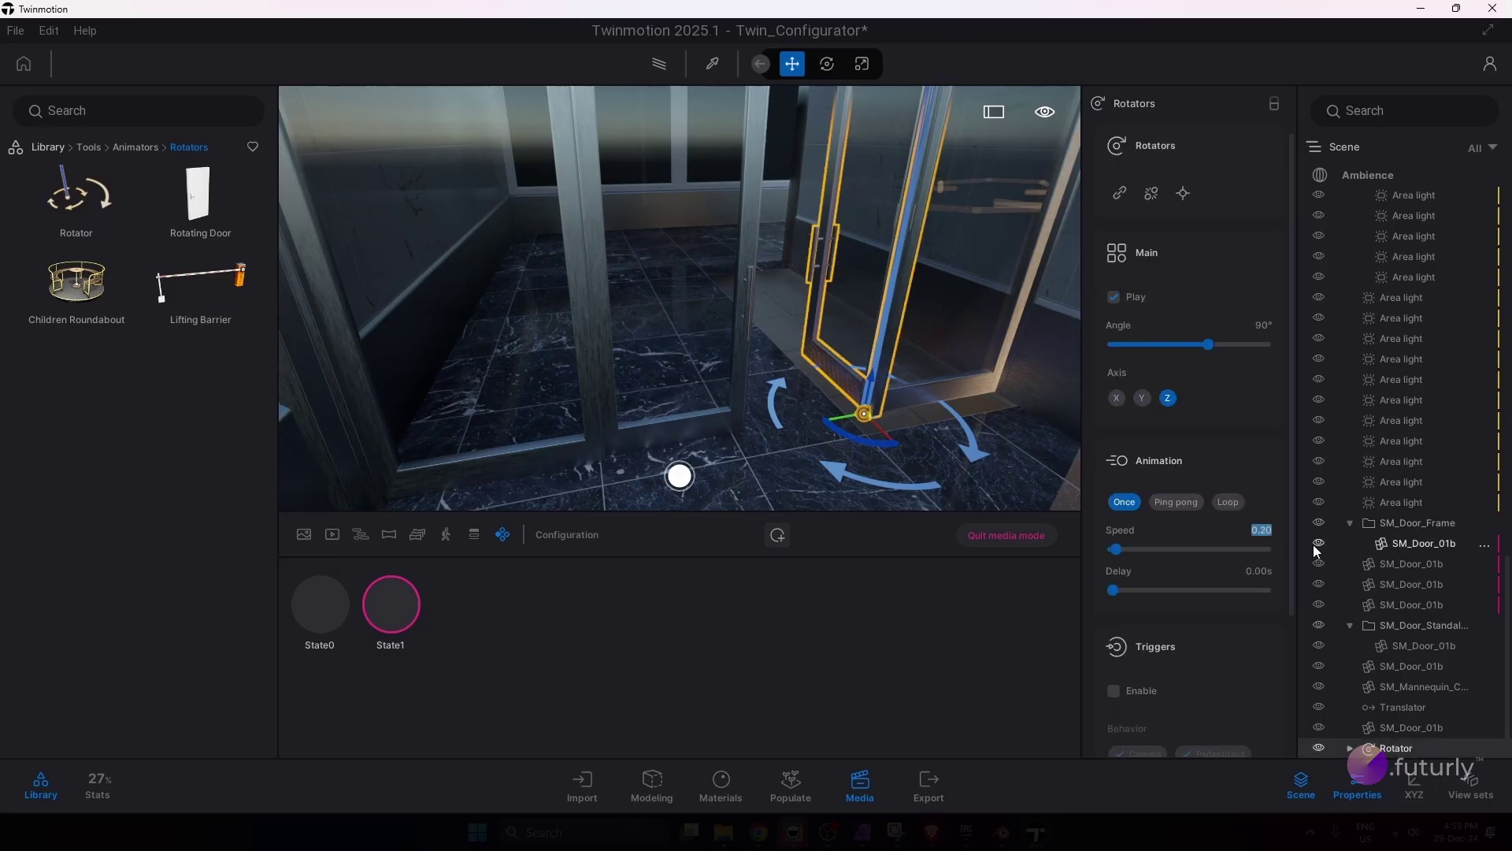
{"action": "key", "text": "Return"}
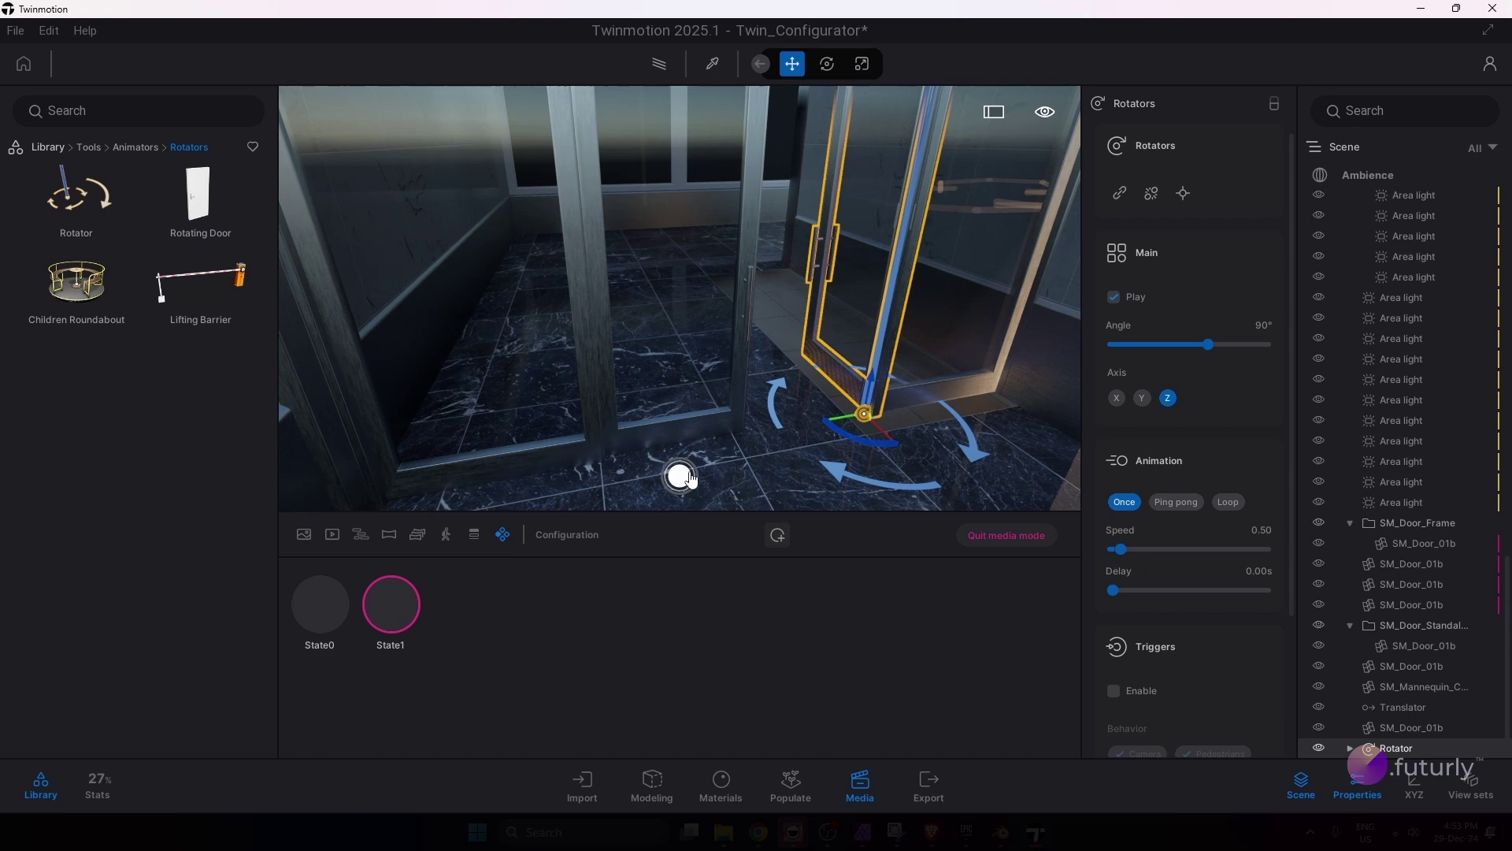
Step: Test the slower door movement with the on-screen trigger and quit the configuration's media mode
{"action": "left_click", "coordinate": [682, 477]}
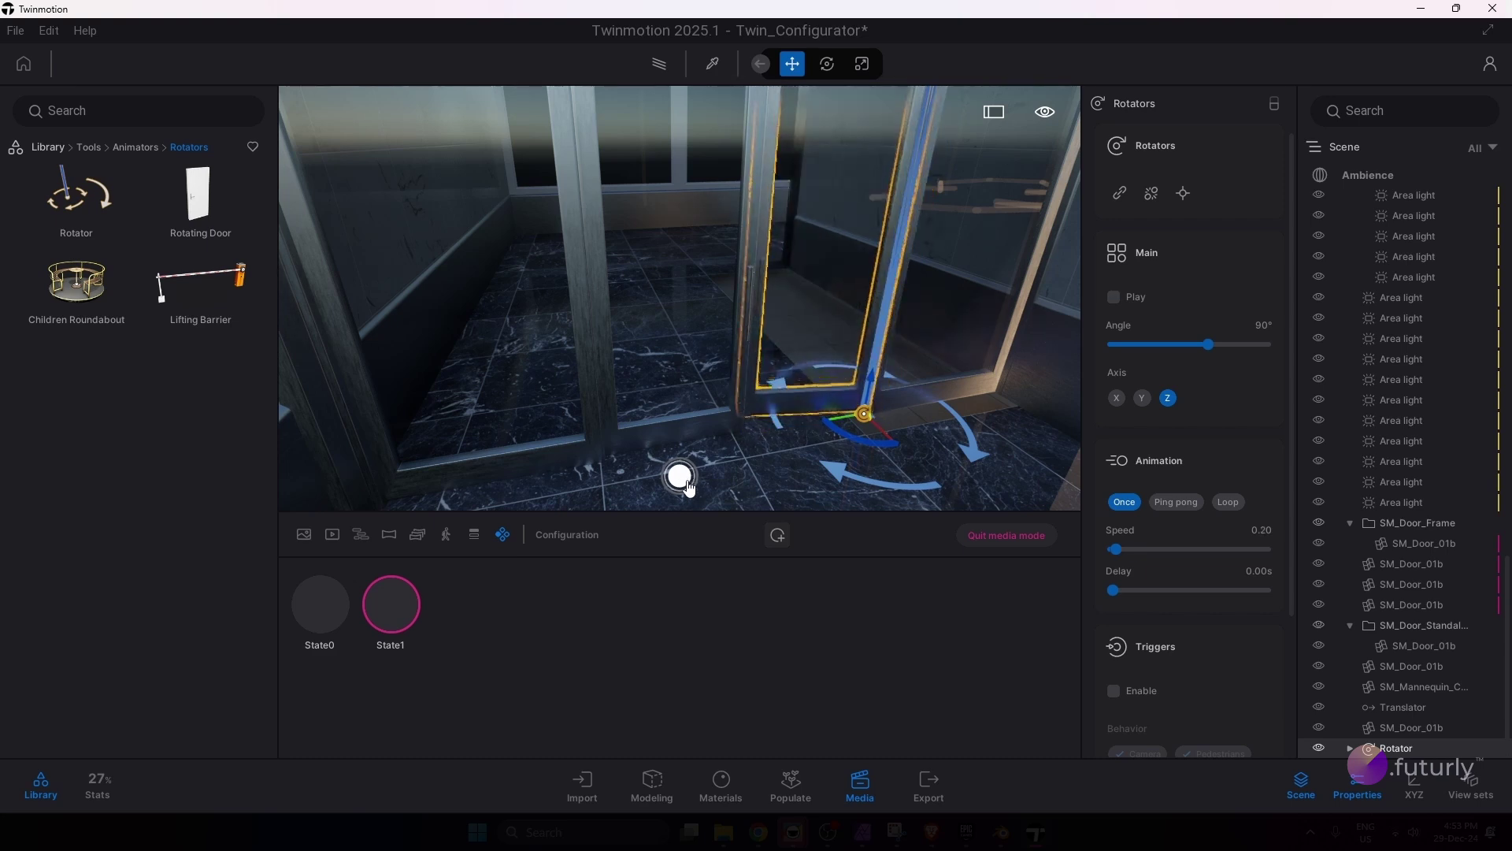
{"action": "left_click", "coordinate": [682, 478]}
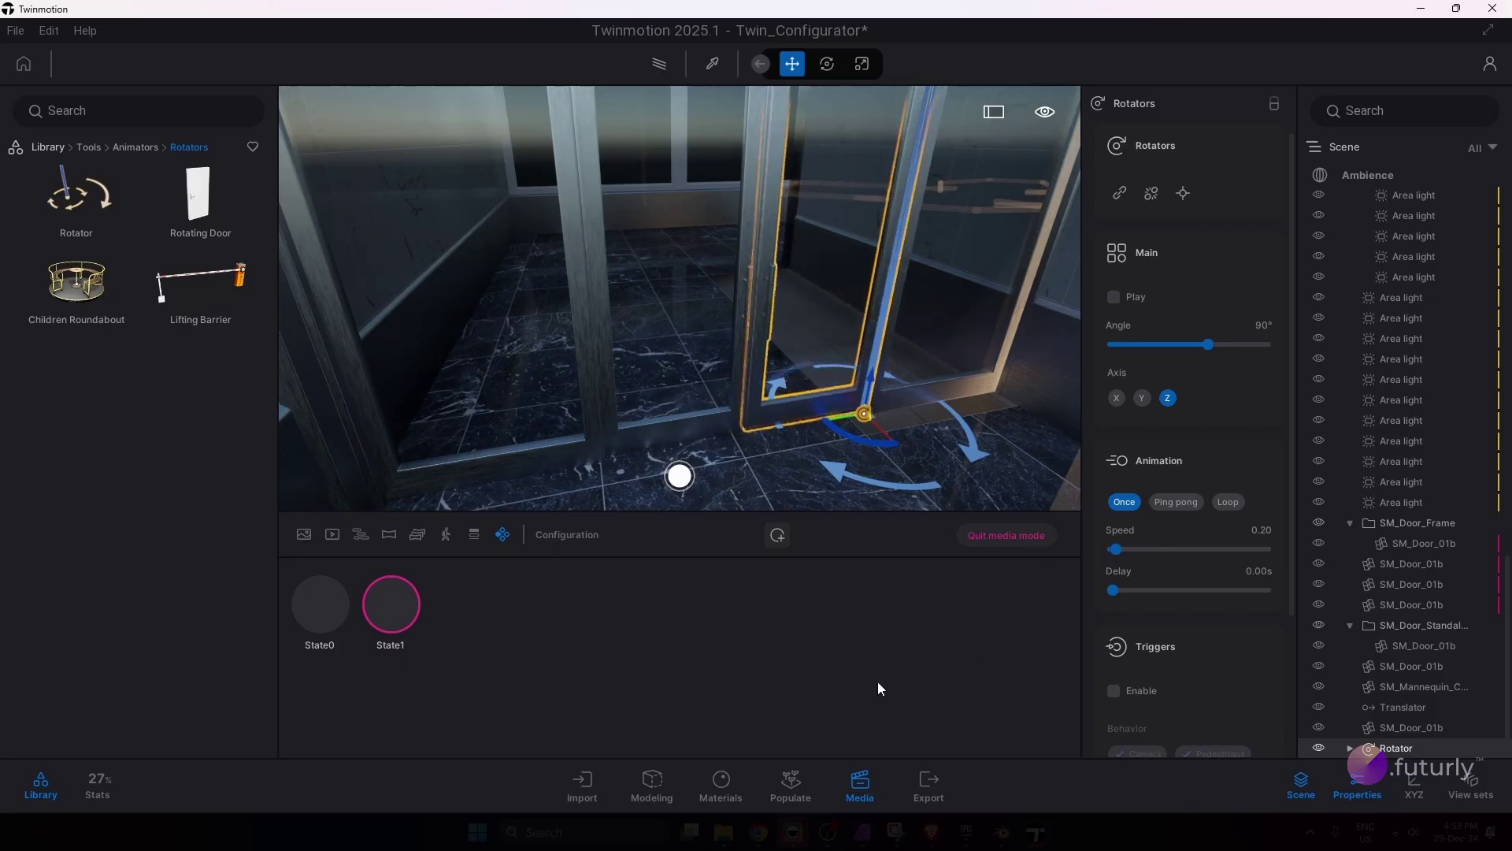
{"action": "left_click", "coordinate": [1003, 537]}
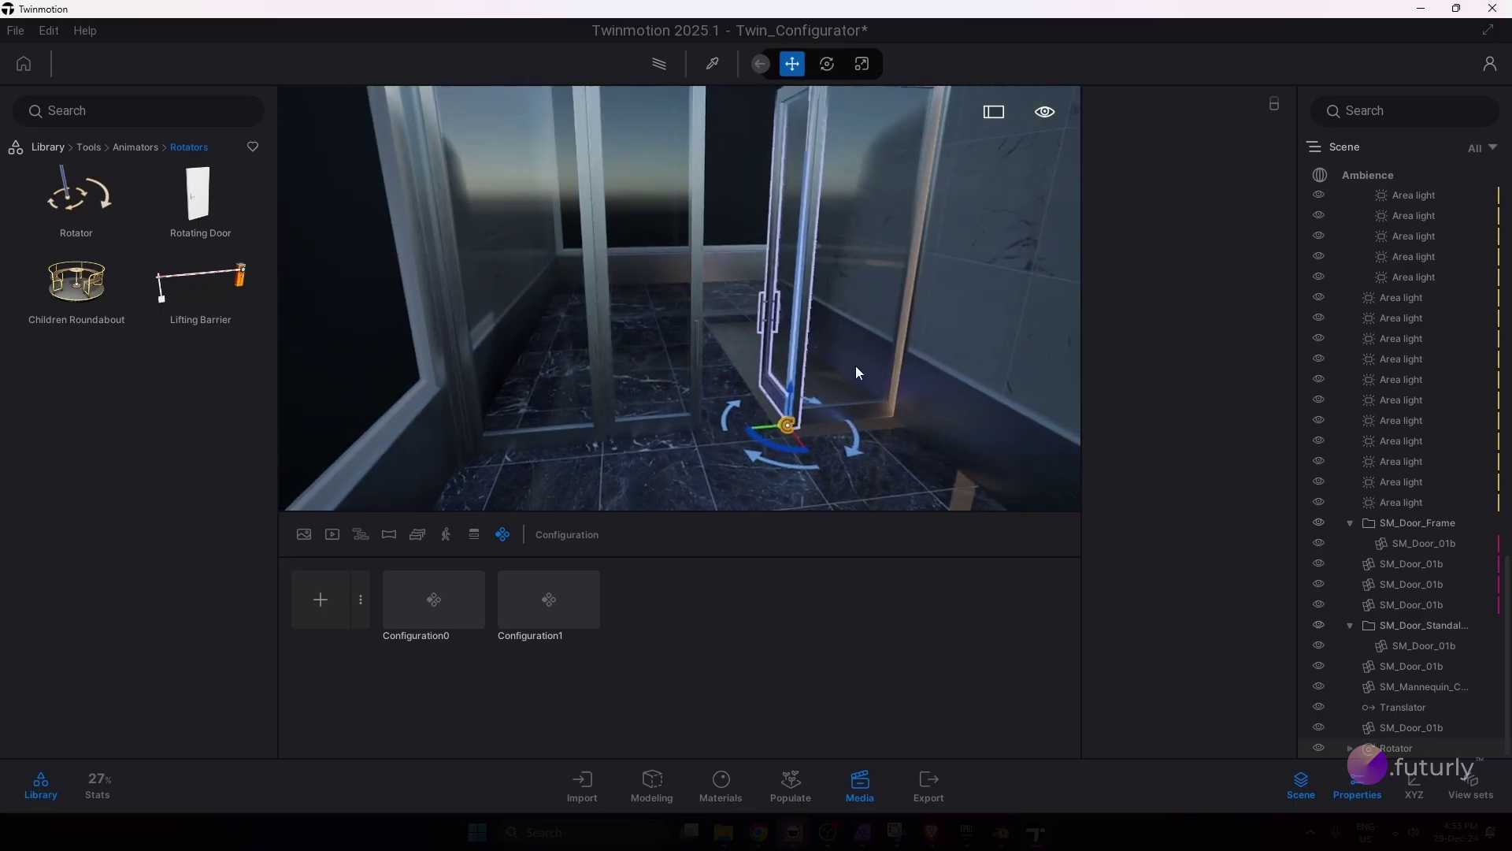
Step: Preview the scene in full screen and operate the door with the configuration's on-screen trigger
{"action": "key", "text": "F11"}
{"action": "scroll", "coordinate": [835, 506], "scroll_direction": "down", "scroll_amount": 3}
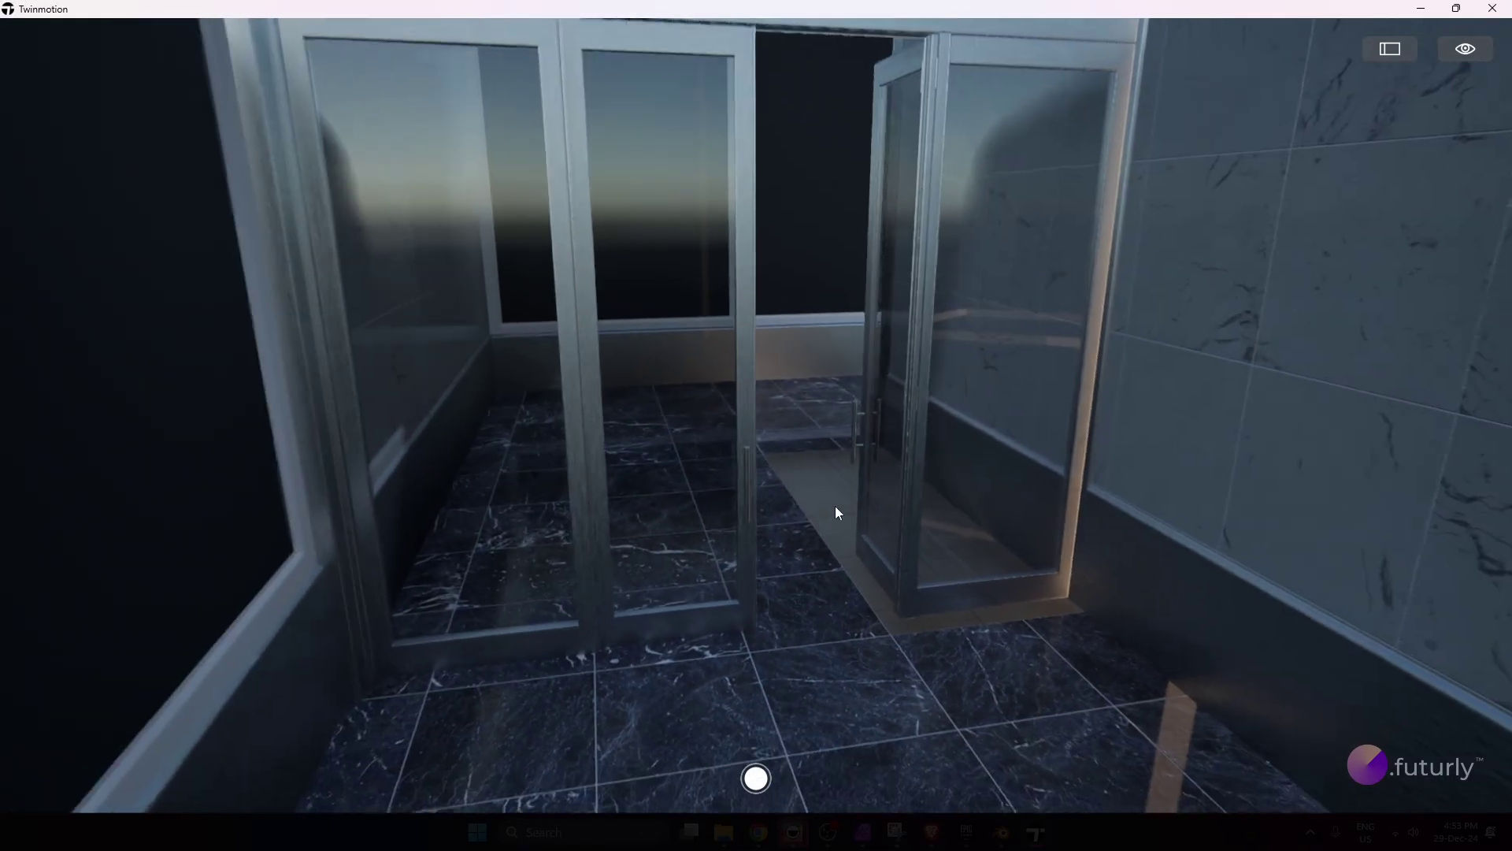
{"action": "left_click", "coordinate": [757, 784]}
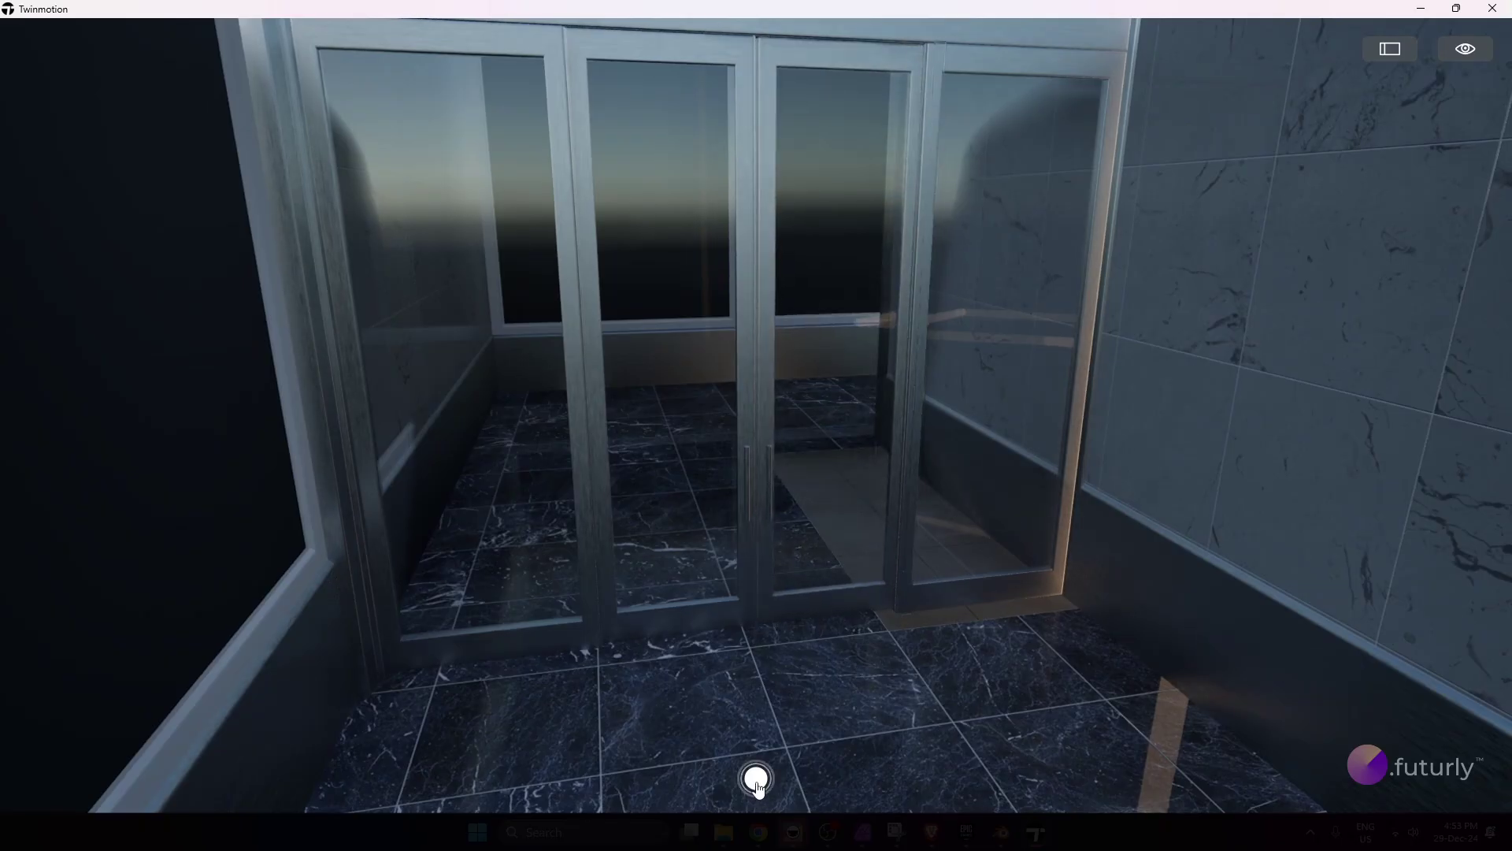
Step: Operate the door with the on-screen trigger in the full-screen preview and return to the editor
{"action": "left_click", "coordinate": [757, 783]}
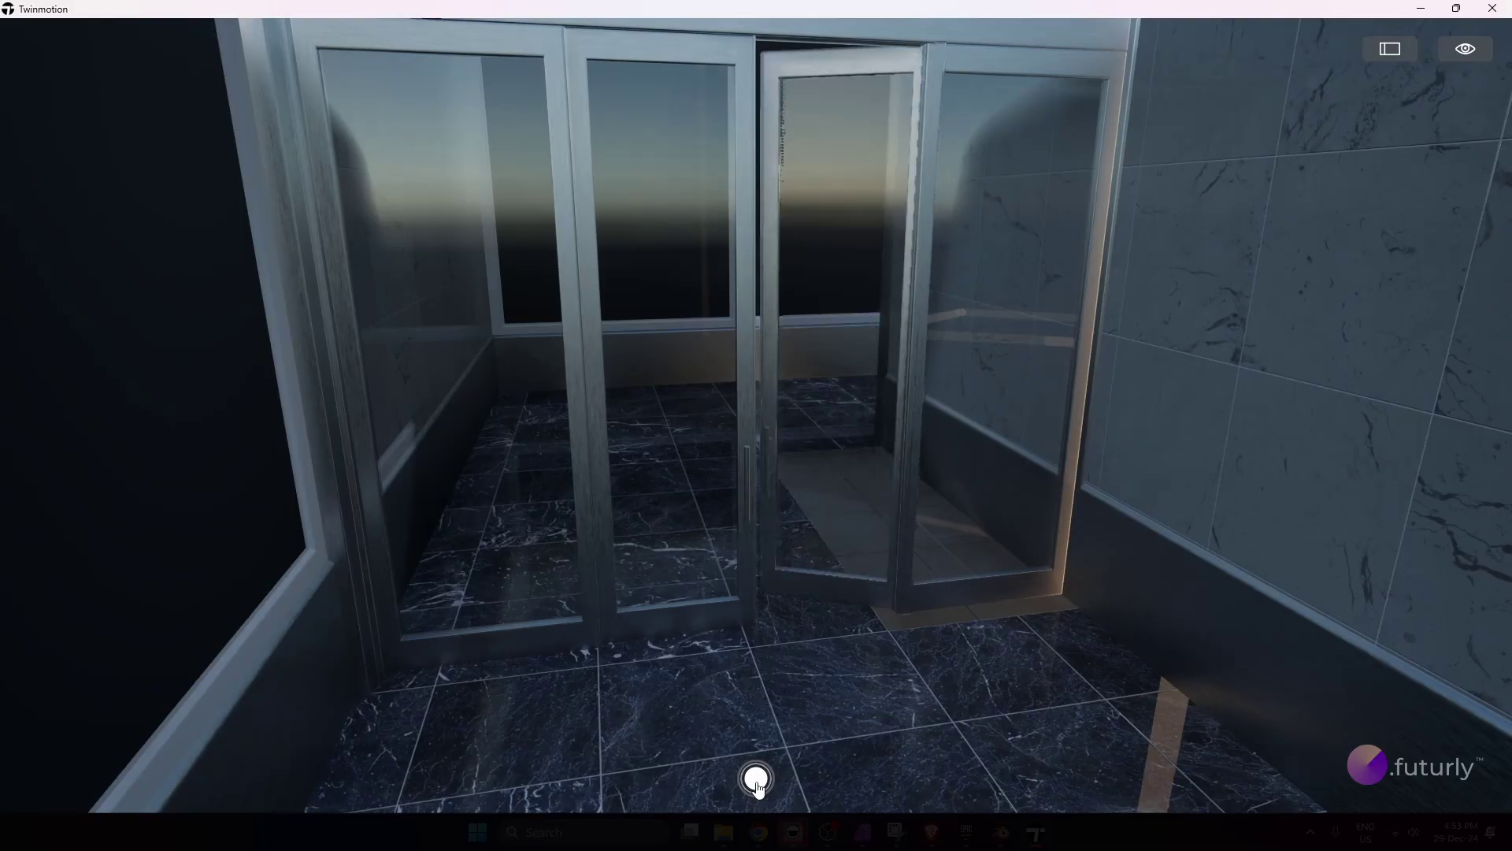
{"action": "left_click", "coordinate": [757, 784]}
{"action": "left_click", "coordinate": [1390, 49]}
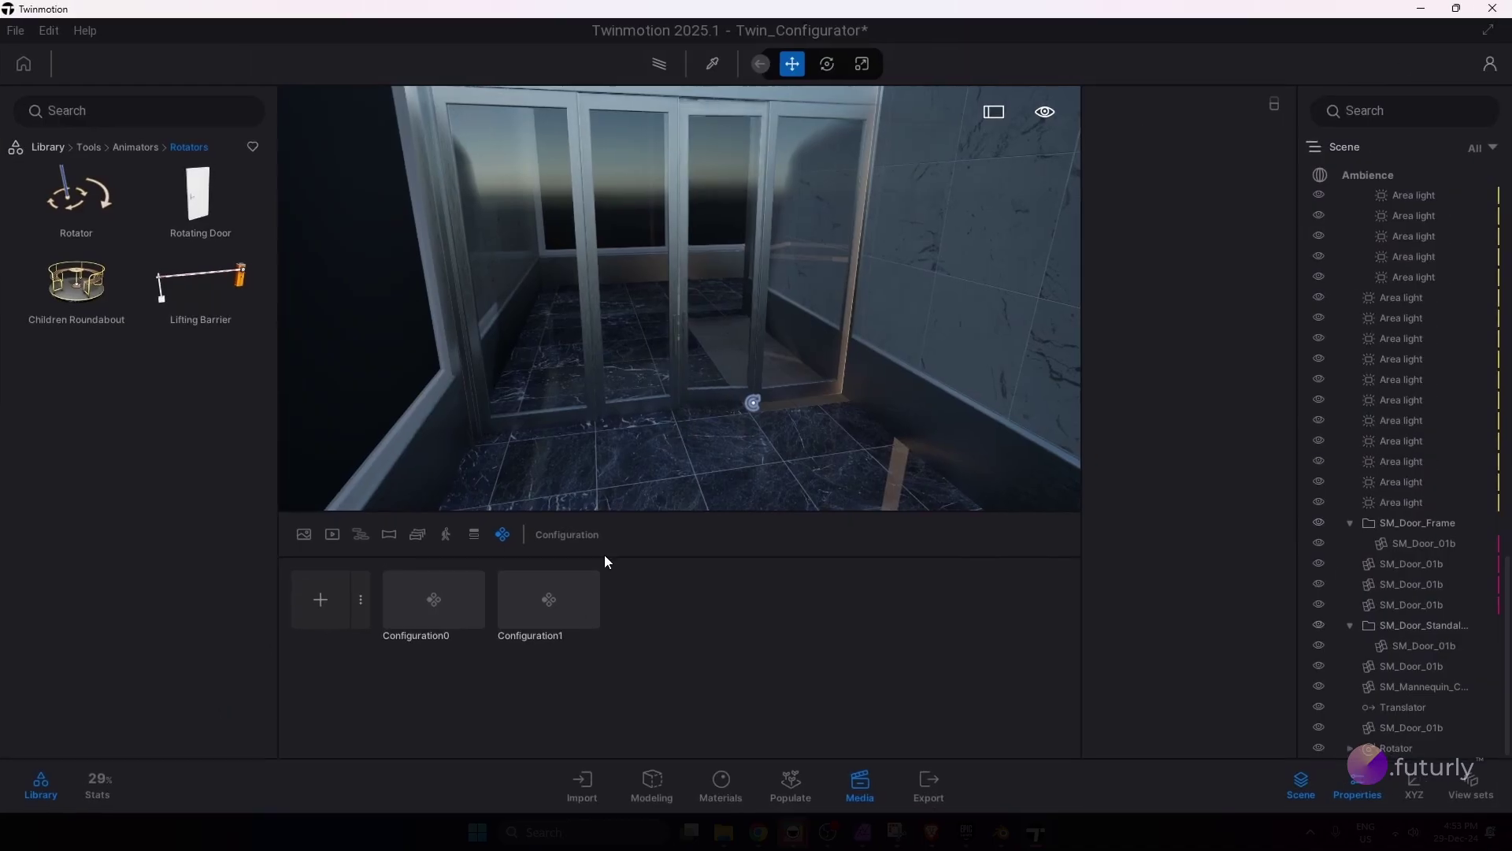
Step: Open Configuration1 and rename its State0 as Closed
{"action": "double_click", "coordinate": [566, 626]}
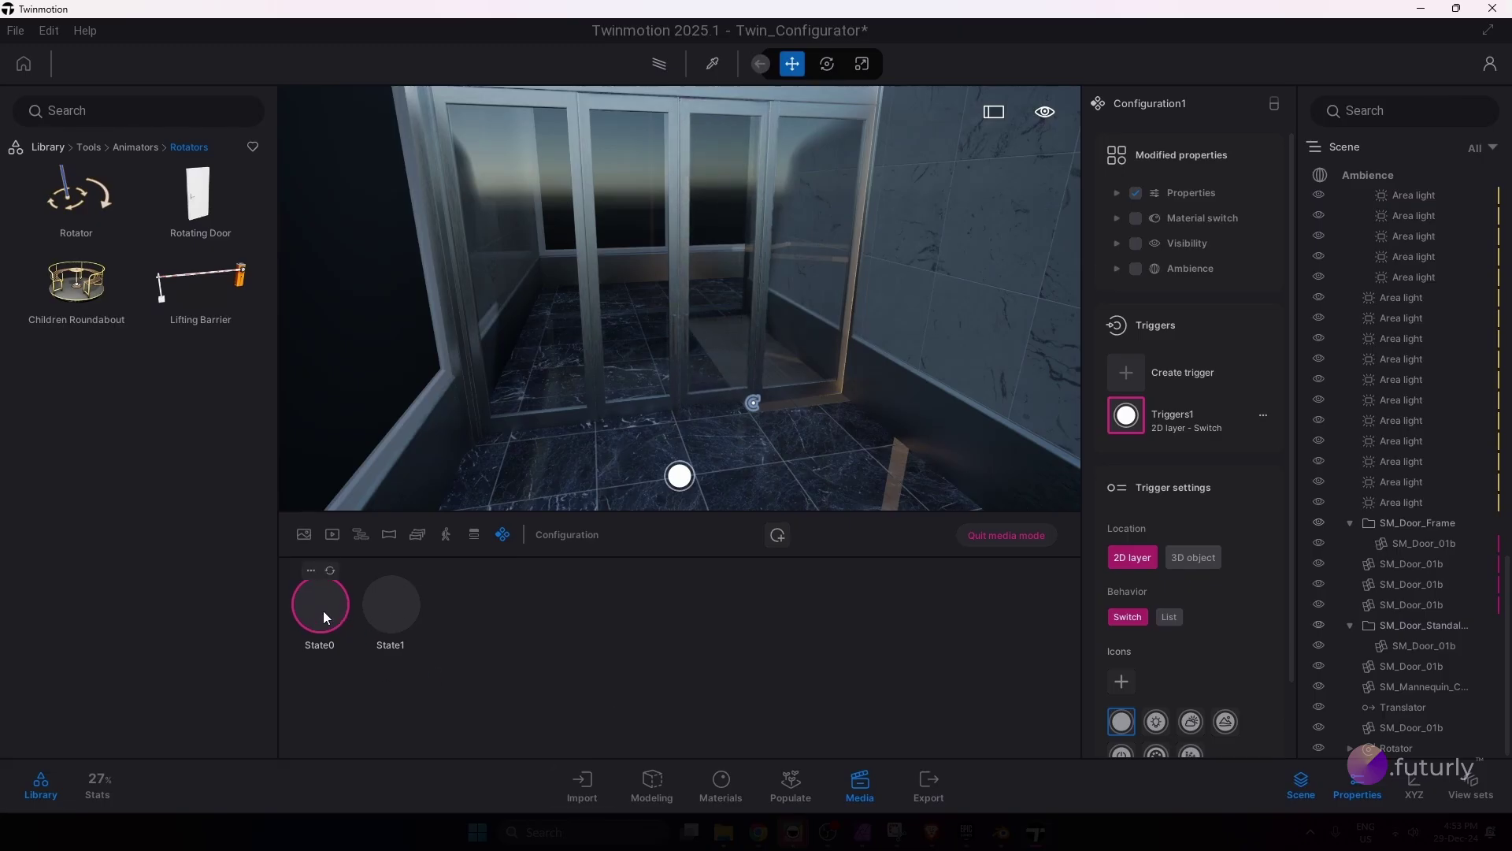
{"action": "left_click", "coordinate": [395, 611]}
{"action": "left_click", "coordinate": [314, 571]}
{"action": "left_click", "coordinate": [300, 474]}
{"action": "type", "text": "0"}
{"action": "type", "text": "losed"}
{"action": "key", "text": "Return"}
Step: Activate State1 and rename it as Open
{"action": "left_click", "coordinate": [390, 595]}
{"action": "left_click", "coordinate": [381, 569]}
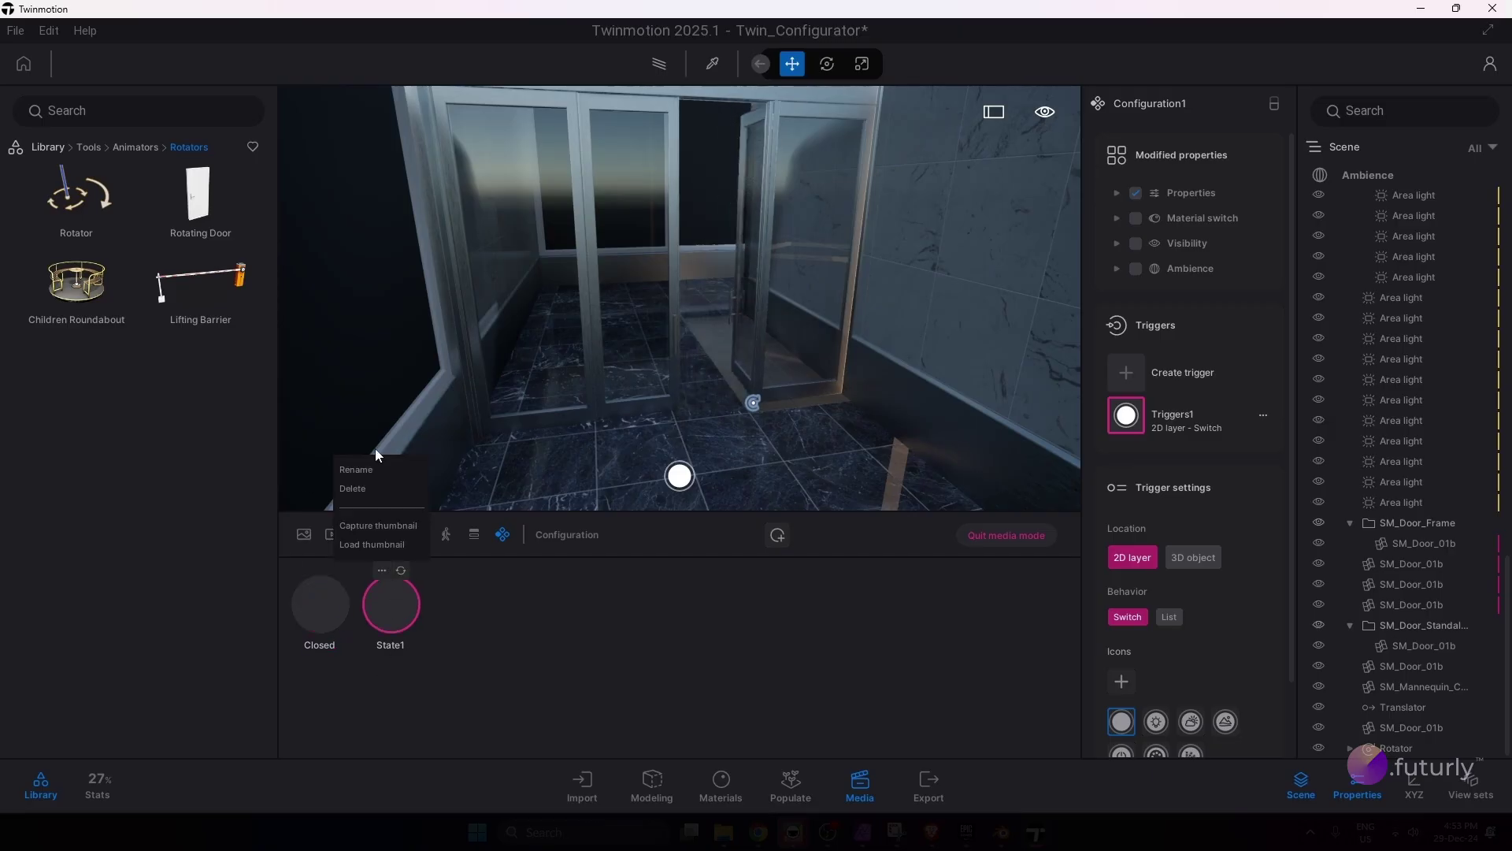
{"action": "left_click", "coordinate": [374, 471]}
{"action": "type", "text": "Open"}
{"action": "key", "text": "Return"}
Step: Frame the opened door more closely and capture that view as the Open state's thumbnail
{"action": "scroll", "coordinate": [905, 269], "scroll_direction": "up", "scroll_amount": 5}
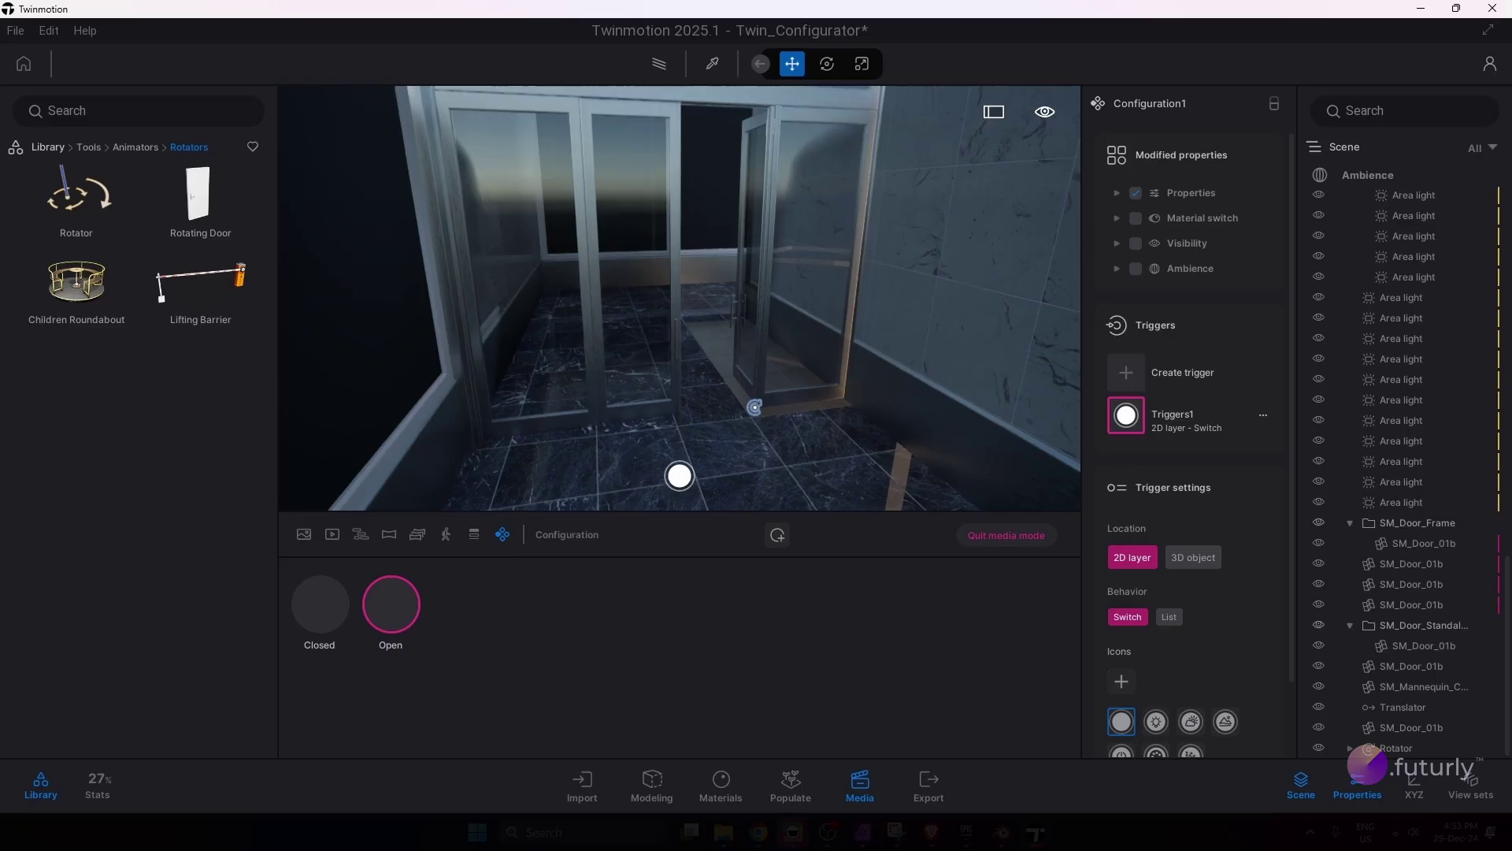
{"action": "mouse_move", "coordinate": [764, 344]}
{"action": "right_mouse_down"}
{"action": "mouse_move", "coordinate": [745, 339]}
{"action": "mouse_move", "coordinate": [764, 343]}
{"action": "right_mouse_up"}
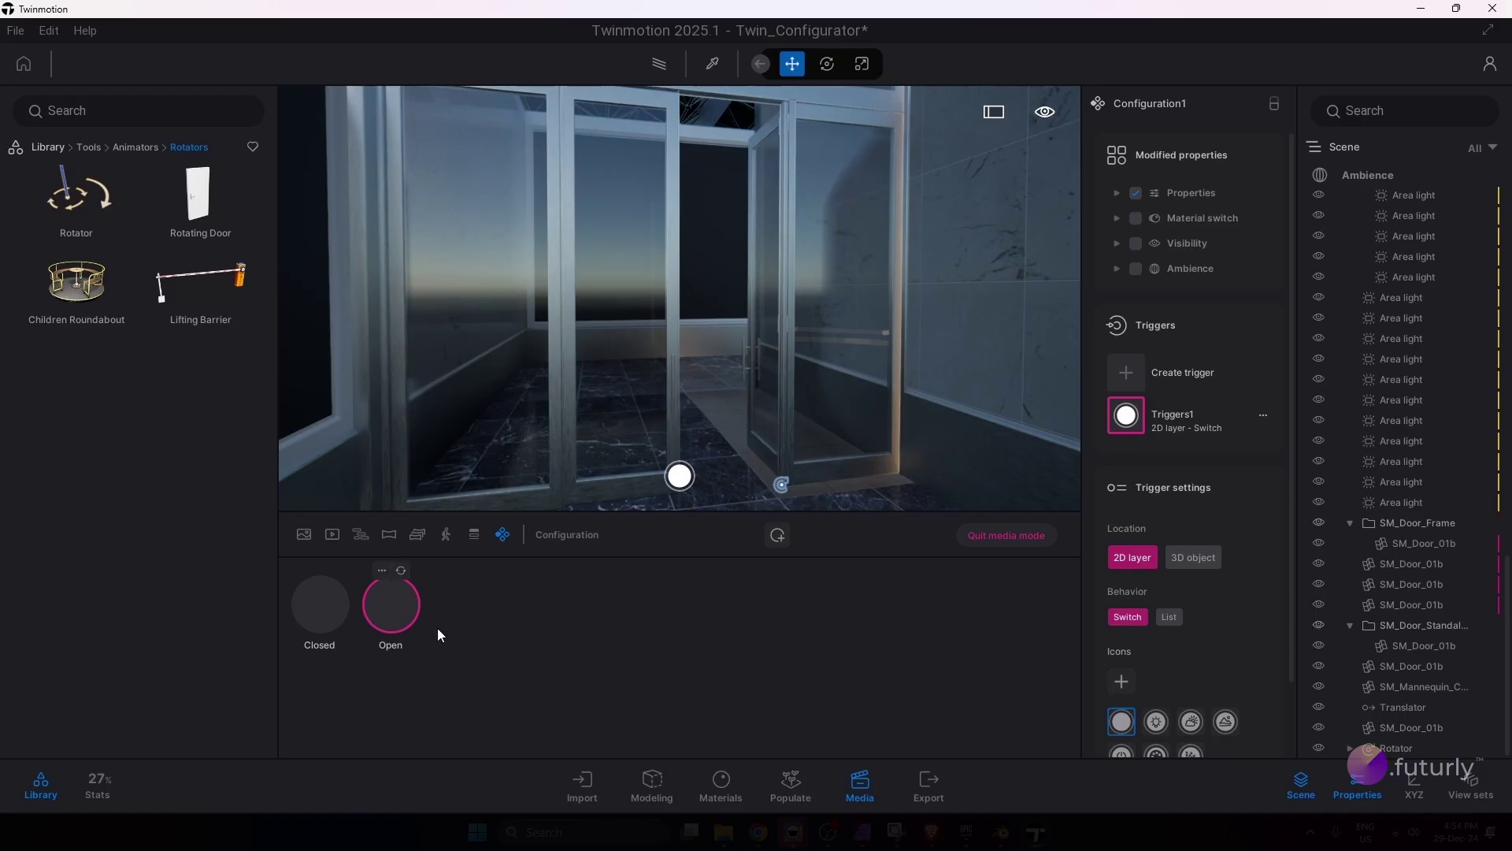
{"action": "left_click", "coordinate": [382, 571]}
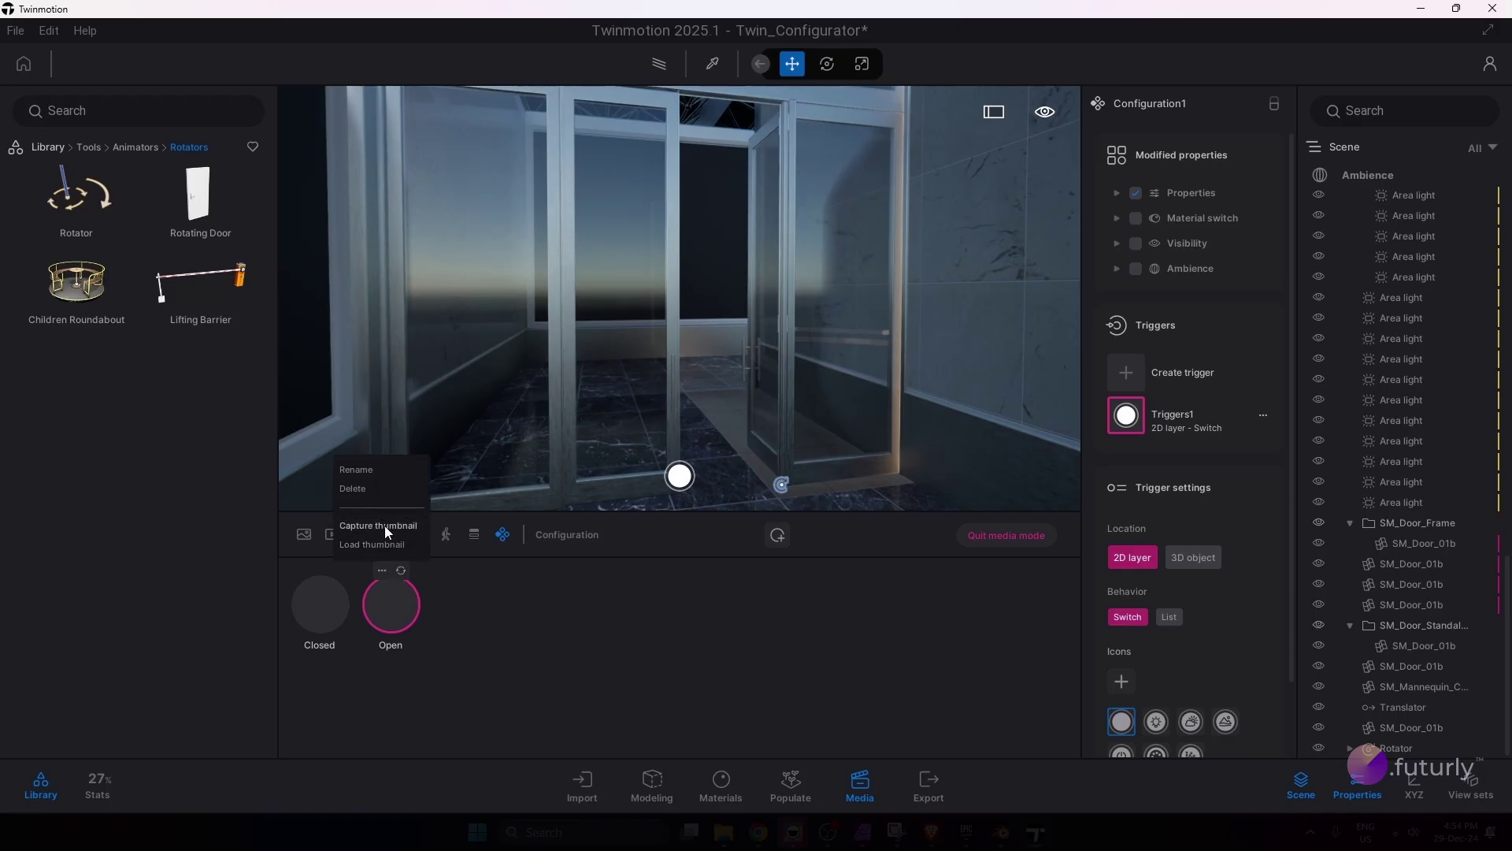
{"action": "left_click", "coordinate": [386, 525]}
{"action": "left_click", "coordinate": [390, 534]}
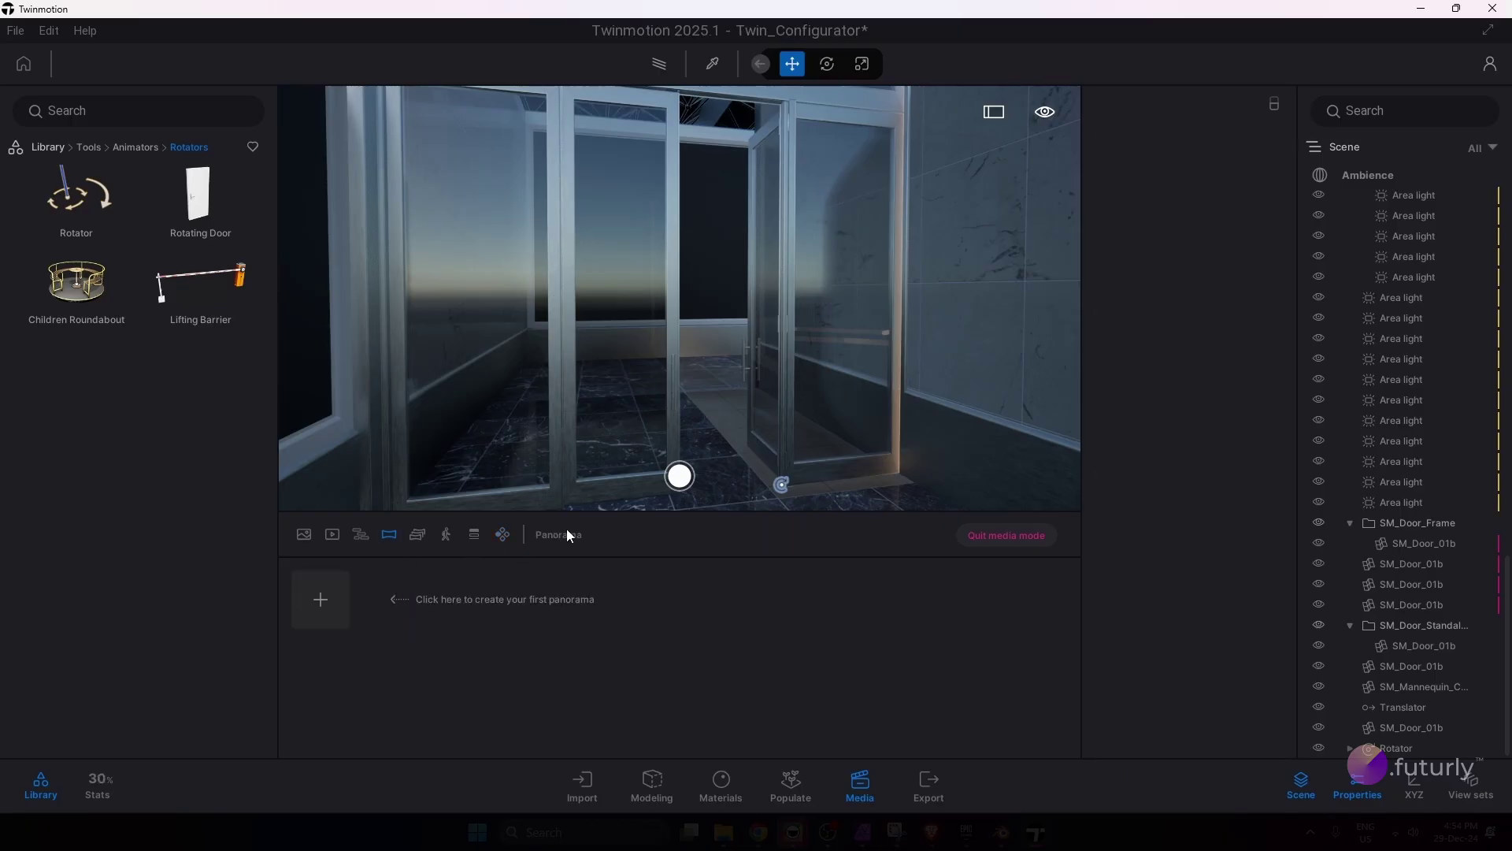
{"action": "left_click", "coordinate": [504, 534]}
{"action": "left_click", "coordinate": [564, 606]}
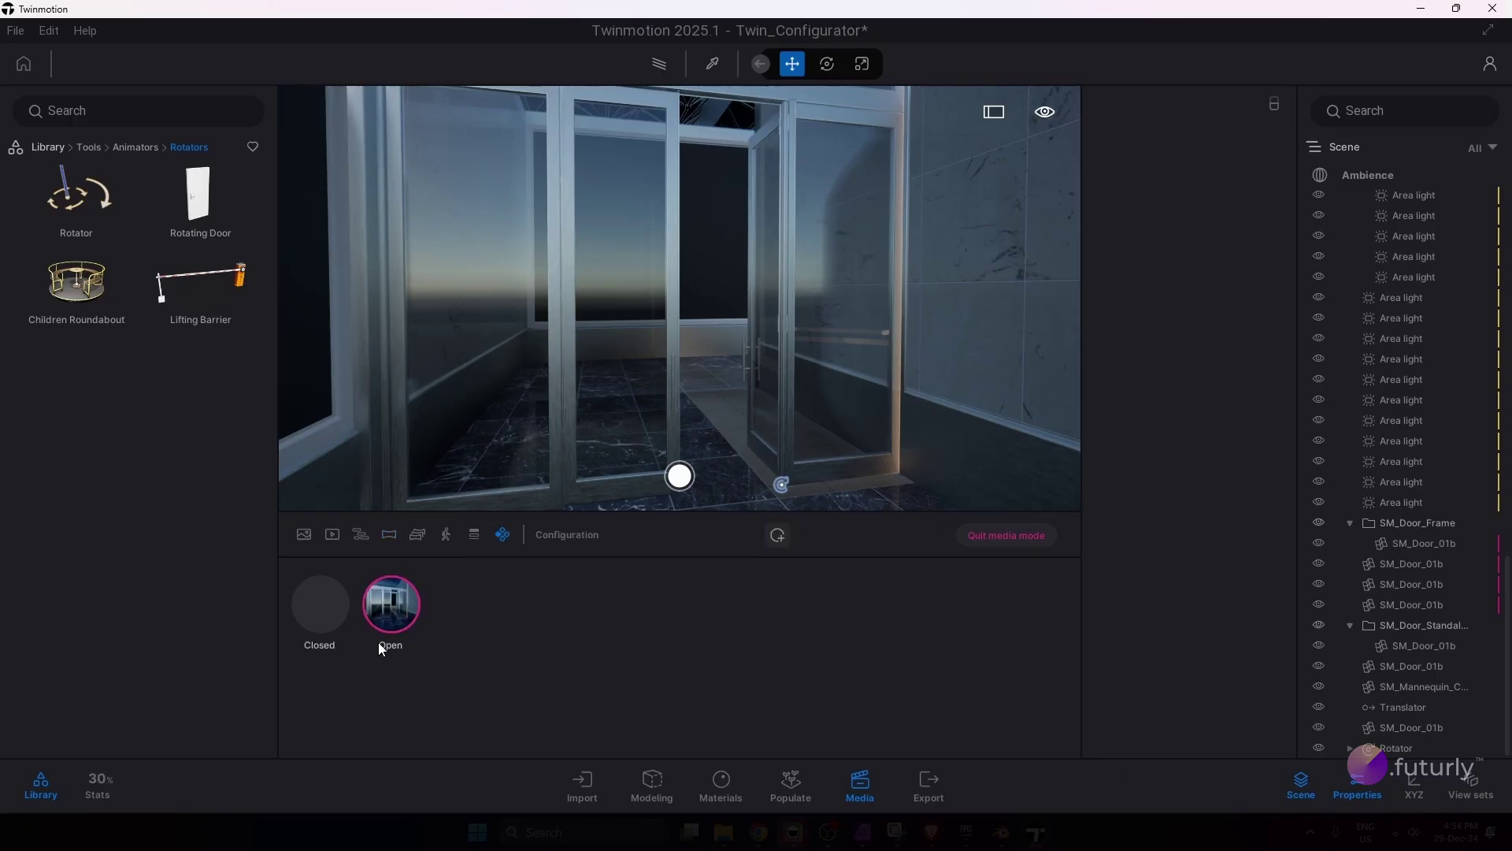
Step: Activate the Closed state and capture the view of the shut door as its thumbnail
{"action": "left_click", "coordinate": [320, 606]}
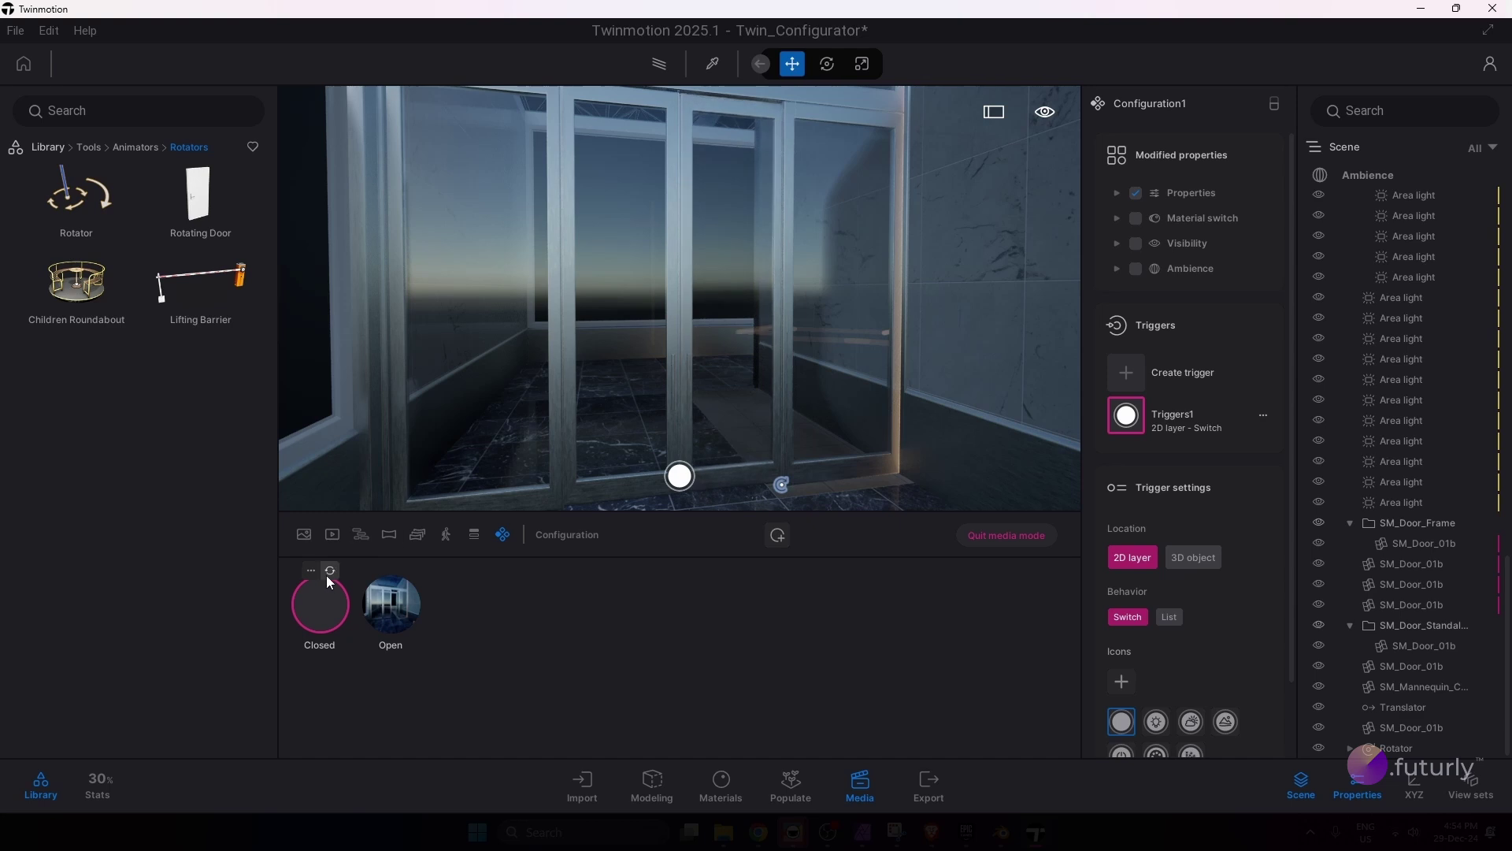
{"action": "left_click", "coordinate": [312, 571]}
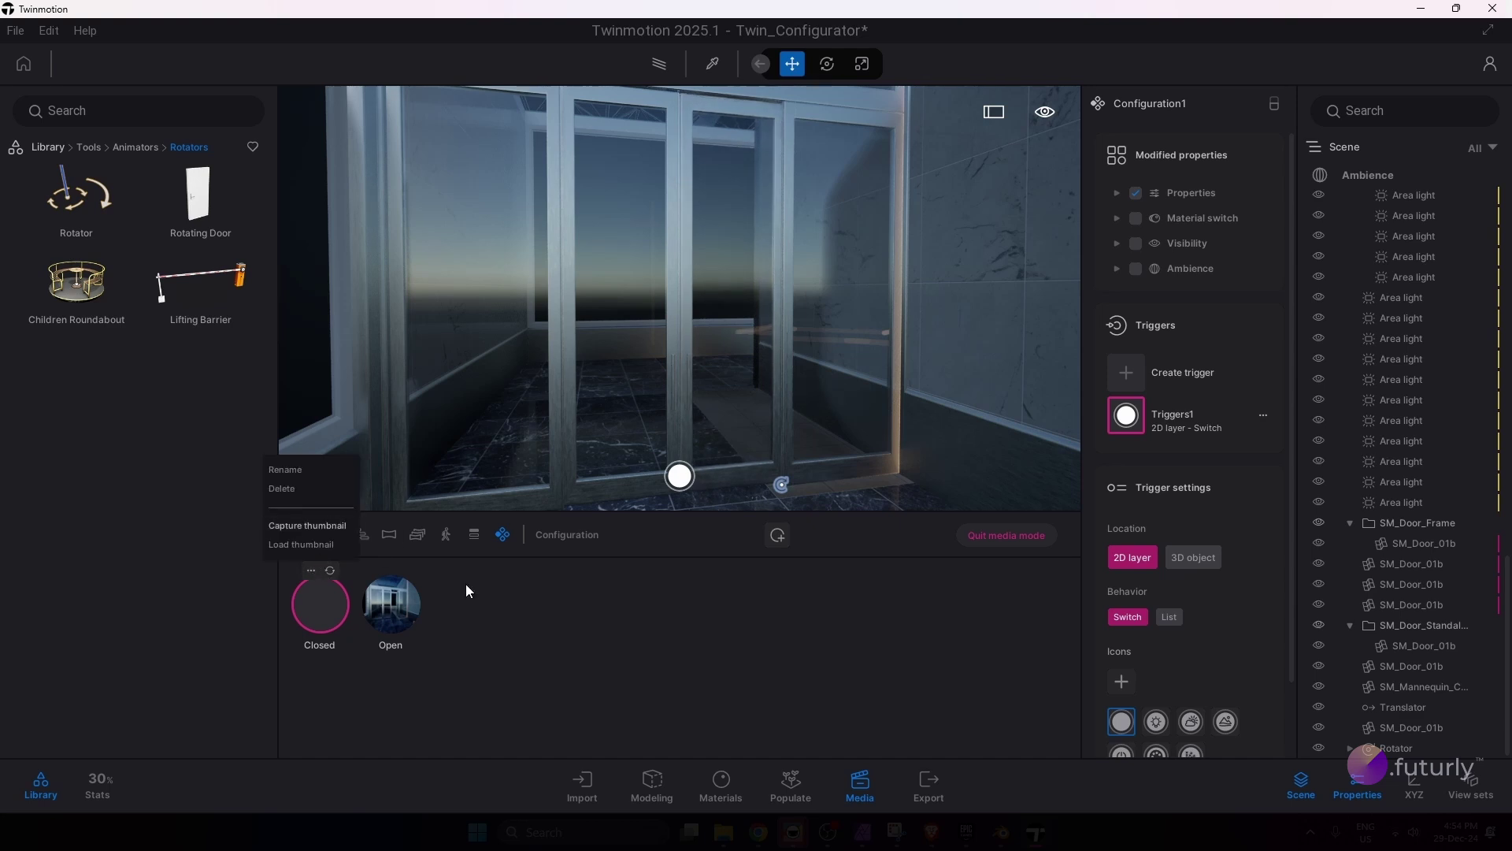
{"action": "left_click", "coordinate": [307, 525]}
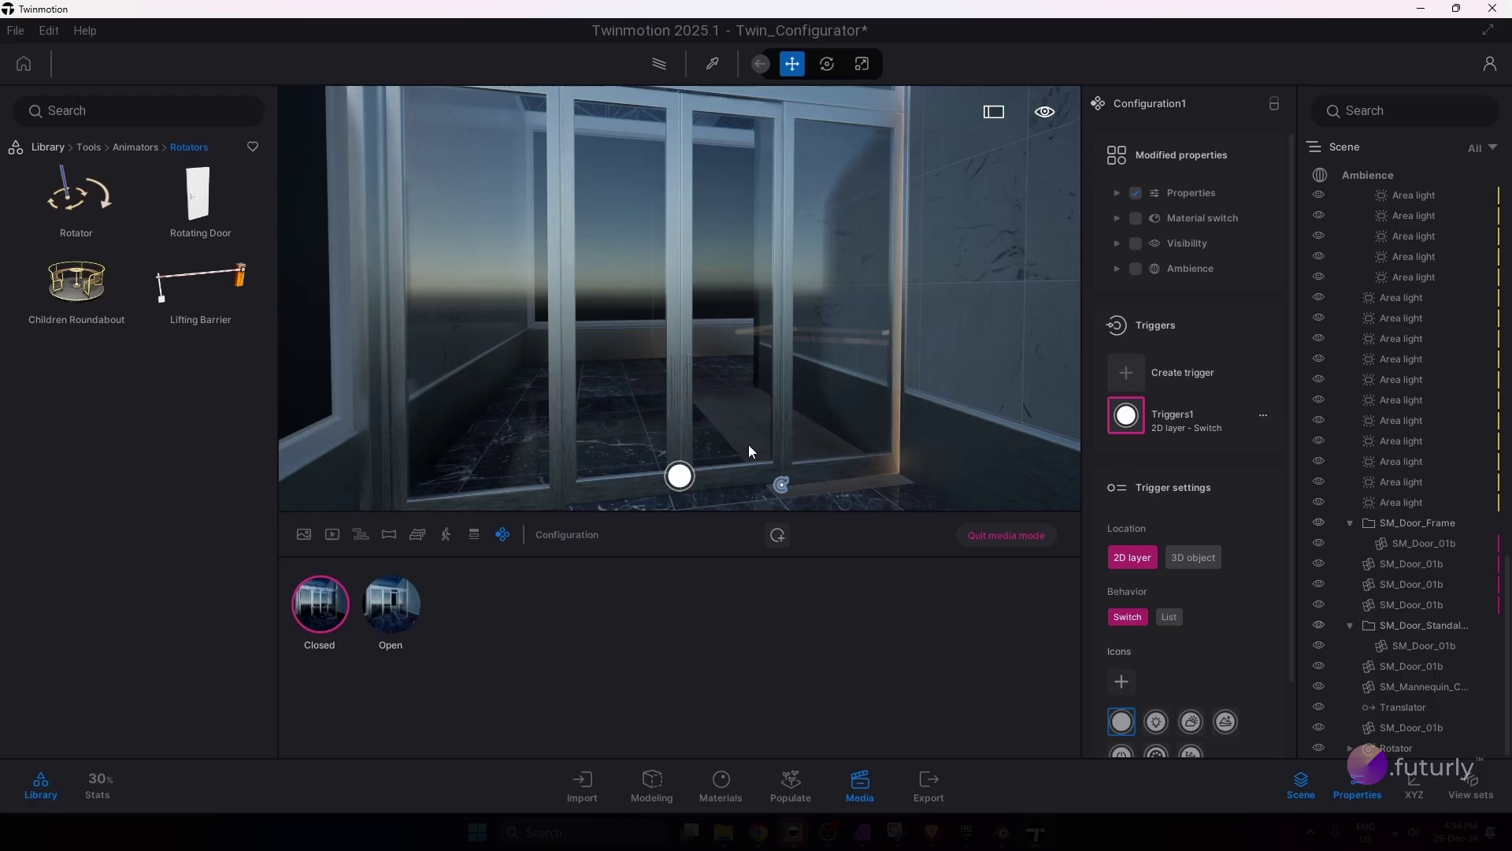
{"action": "left_click_drag", "start_coordinate": [759, 378], "coordinate": [673, 386]}
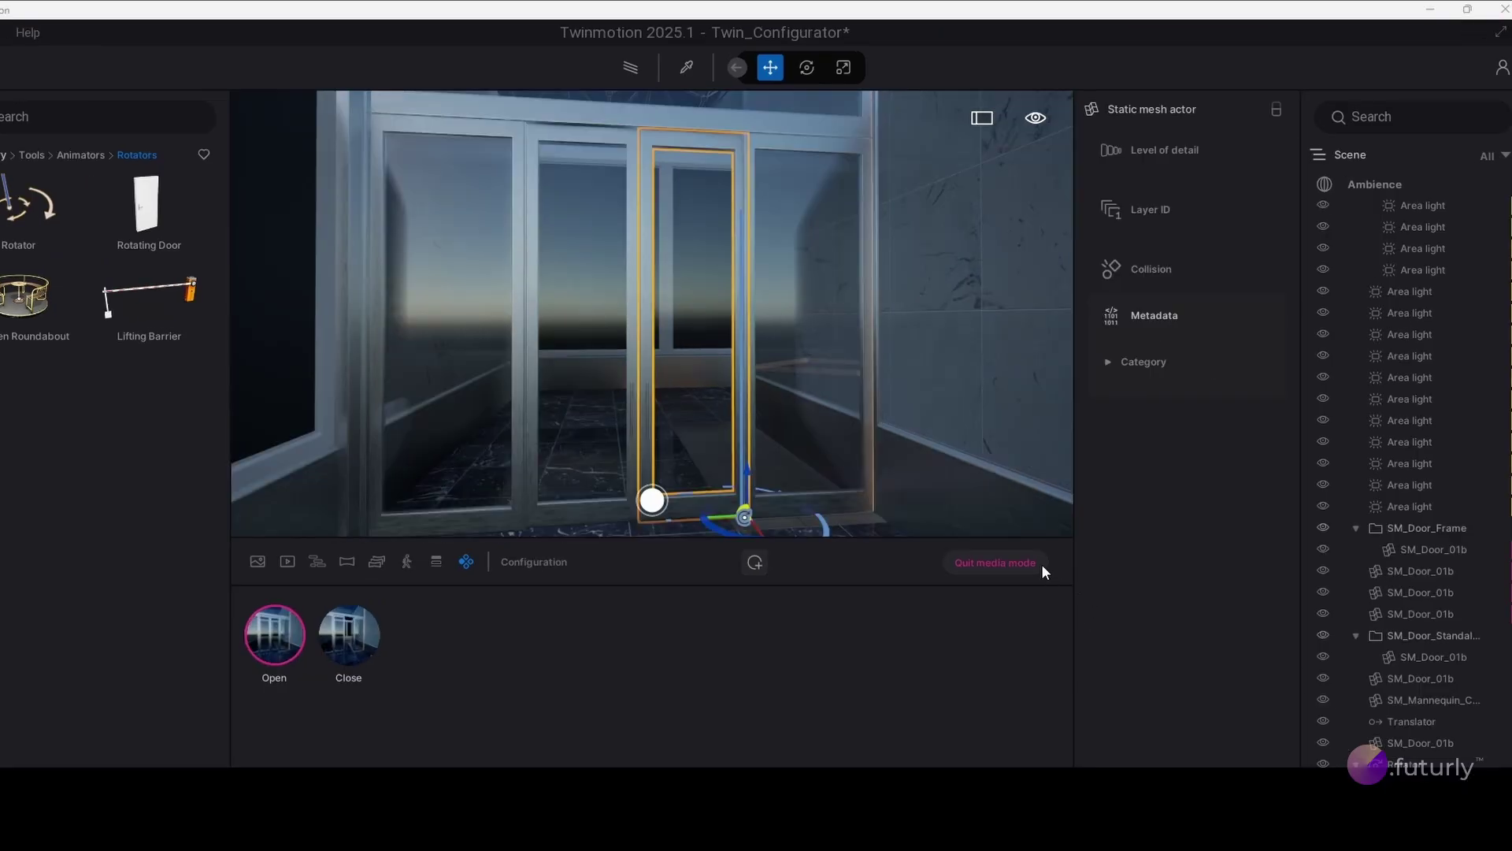
Step: Reopen Configuration1 and set the location of Triggers1 to 3D object
{"action": "left_click", "coordinate": [1041, 564]}
{"action": "left_click", "coordinate": [548, 649]}
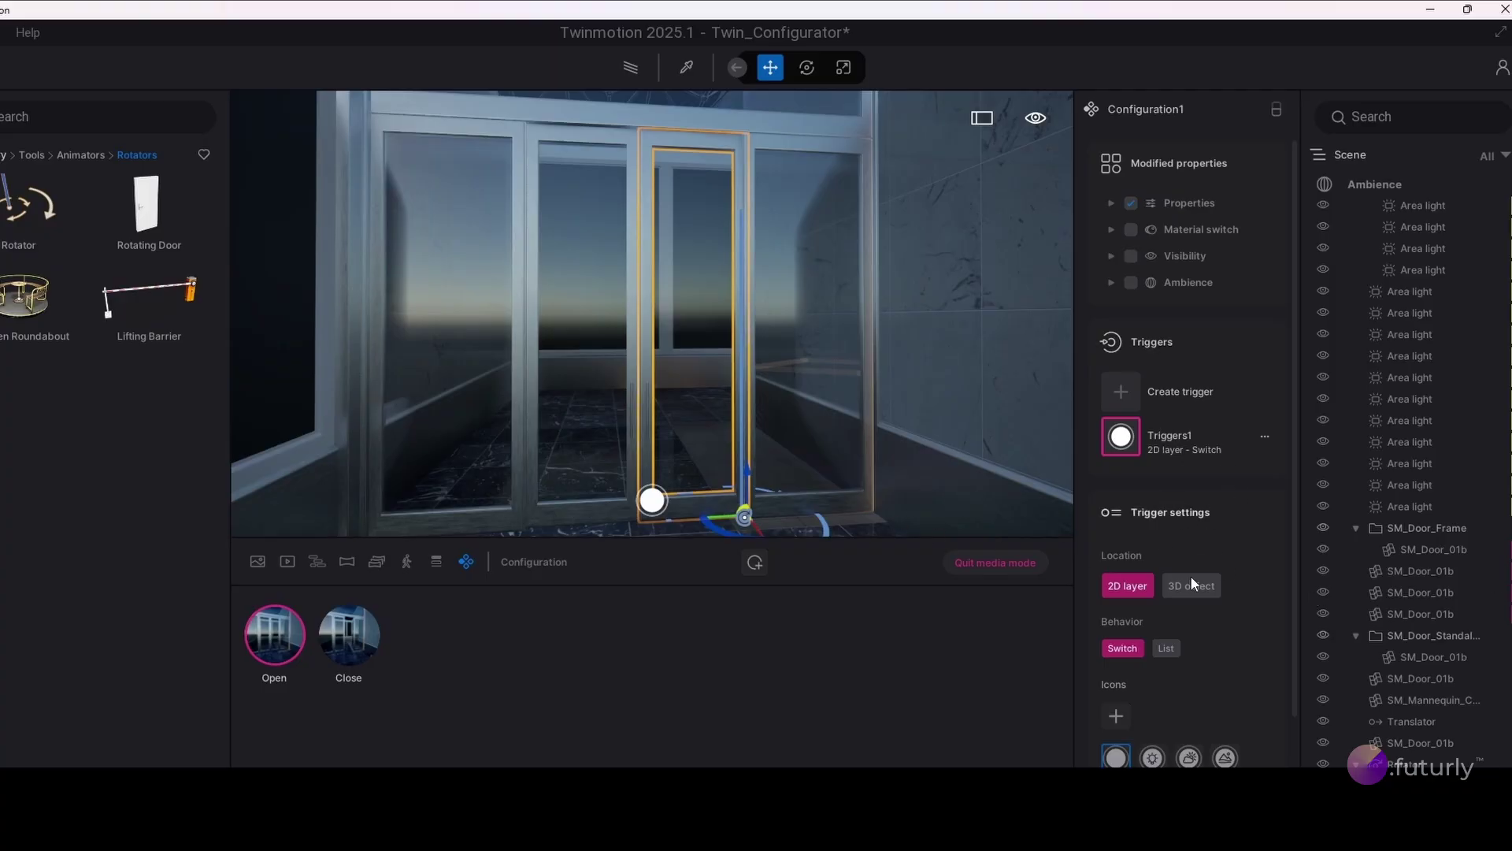
{"action": "scroll", "coordinate": [1173, 571], "scroll_direction": "down", "scroll_amount": 1}
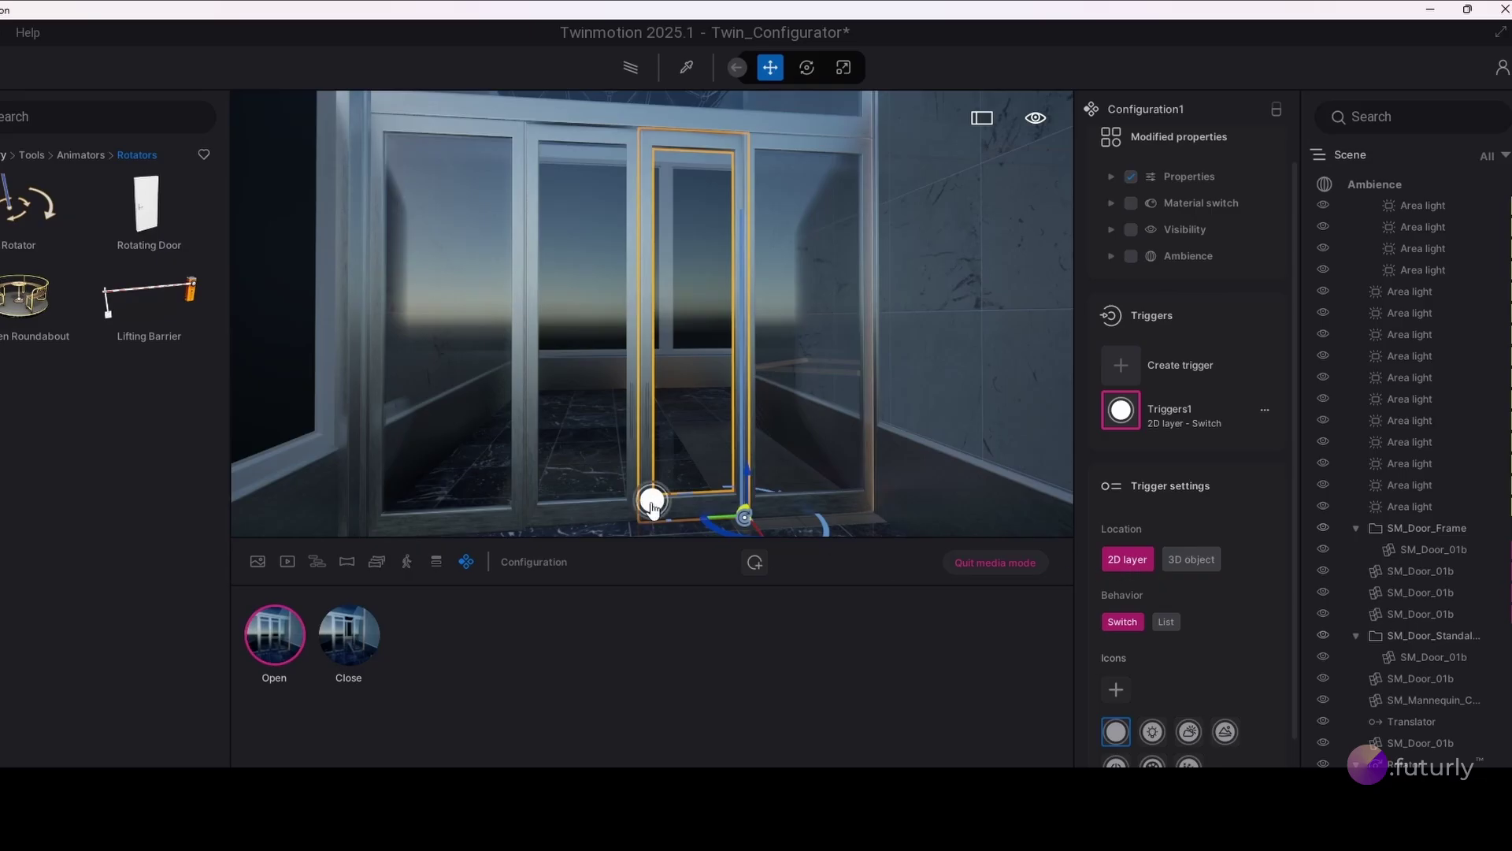
{"action": "left_click", "coordinate": [1191, 558]}
Step: Lower the 3D trigger in the scene and bring it close to the glass door's handles
{"action": "right_click_drag", "start_coordinate": [702, 333], "coordinate": [733, 355]}
{"action": "left_click", "coordinate": [630, 351]}
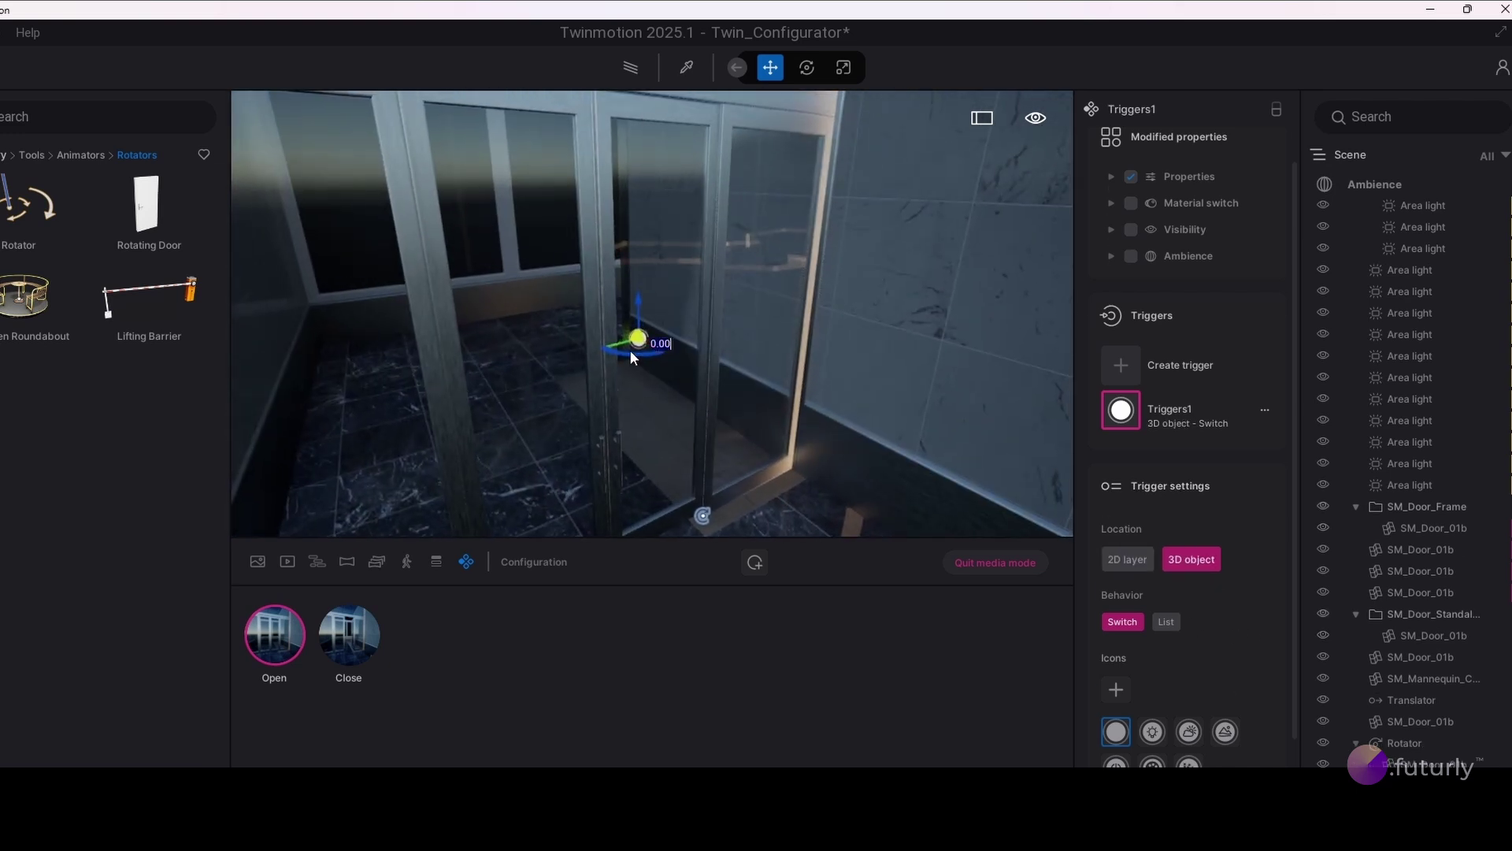
{"action": "left_click_drag", "start_coordinate": [631, 349], "coordinate": [621, 452]}
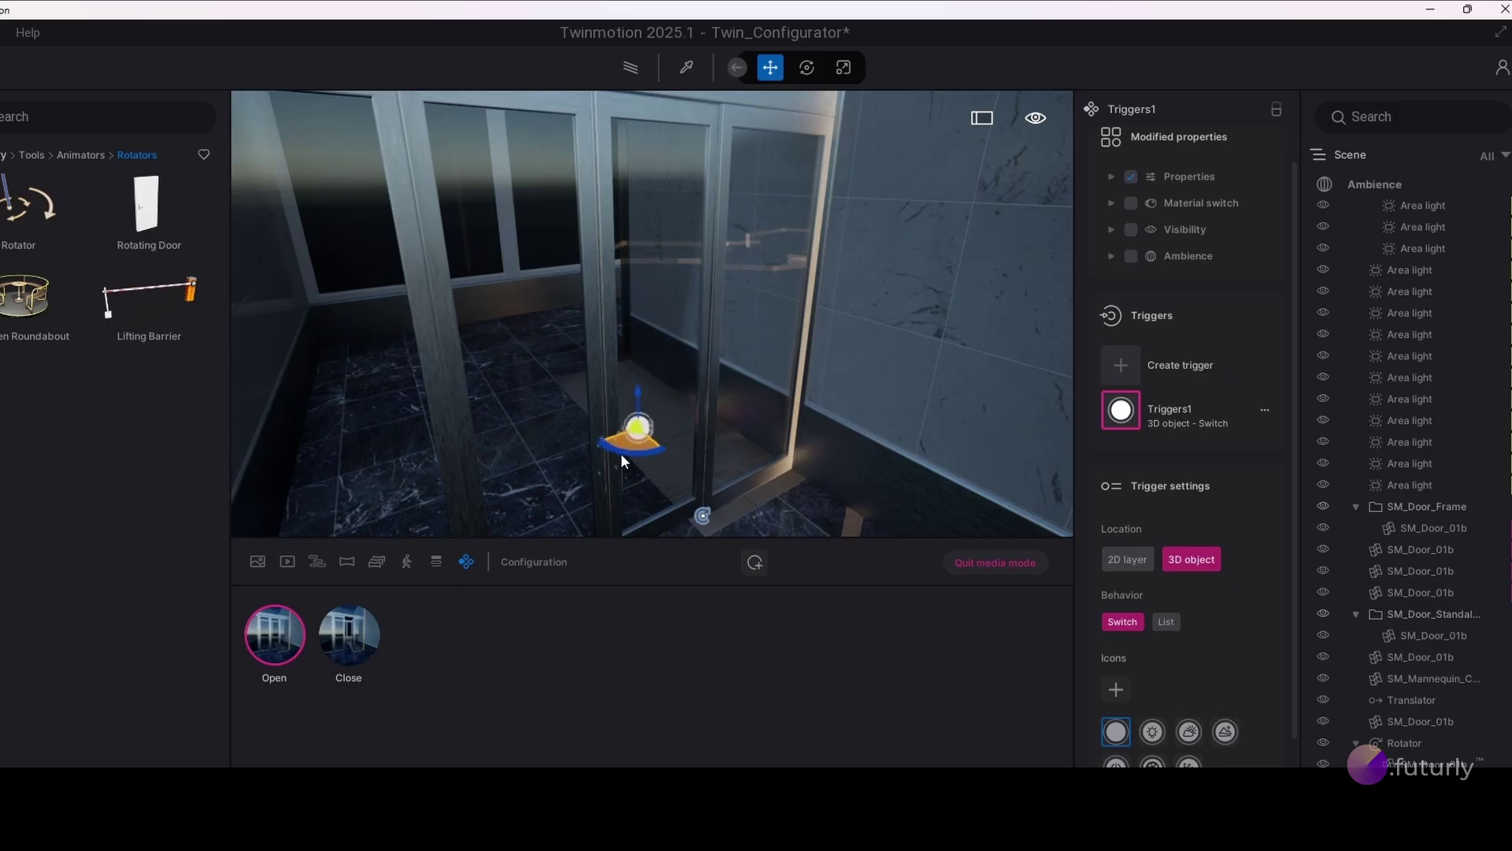
{"action": "right_click_drag", "start_coordinate": [621, 432], "coordinate": [705, 416]}
{"action": "left_click_drag", "start_coordinate": [672, 317], "coordinate": [669, 417]}
{"action": "right_click_drag", "start_coordinate": [709, 416], "coordinate": [732, 414]}
{"action": "left_click_drag", "start_coordinate": [600, 376], "coordinate": [547, 351]}
{"action": "right_click_drag", "start_coordinate": [547, 351], "coordinate": [717, 375]}
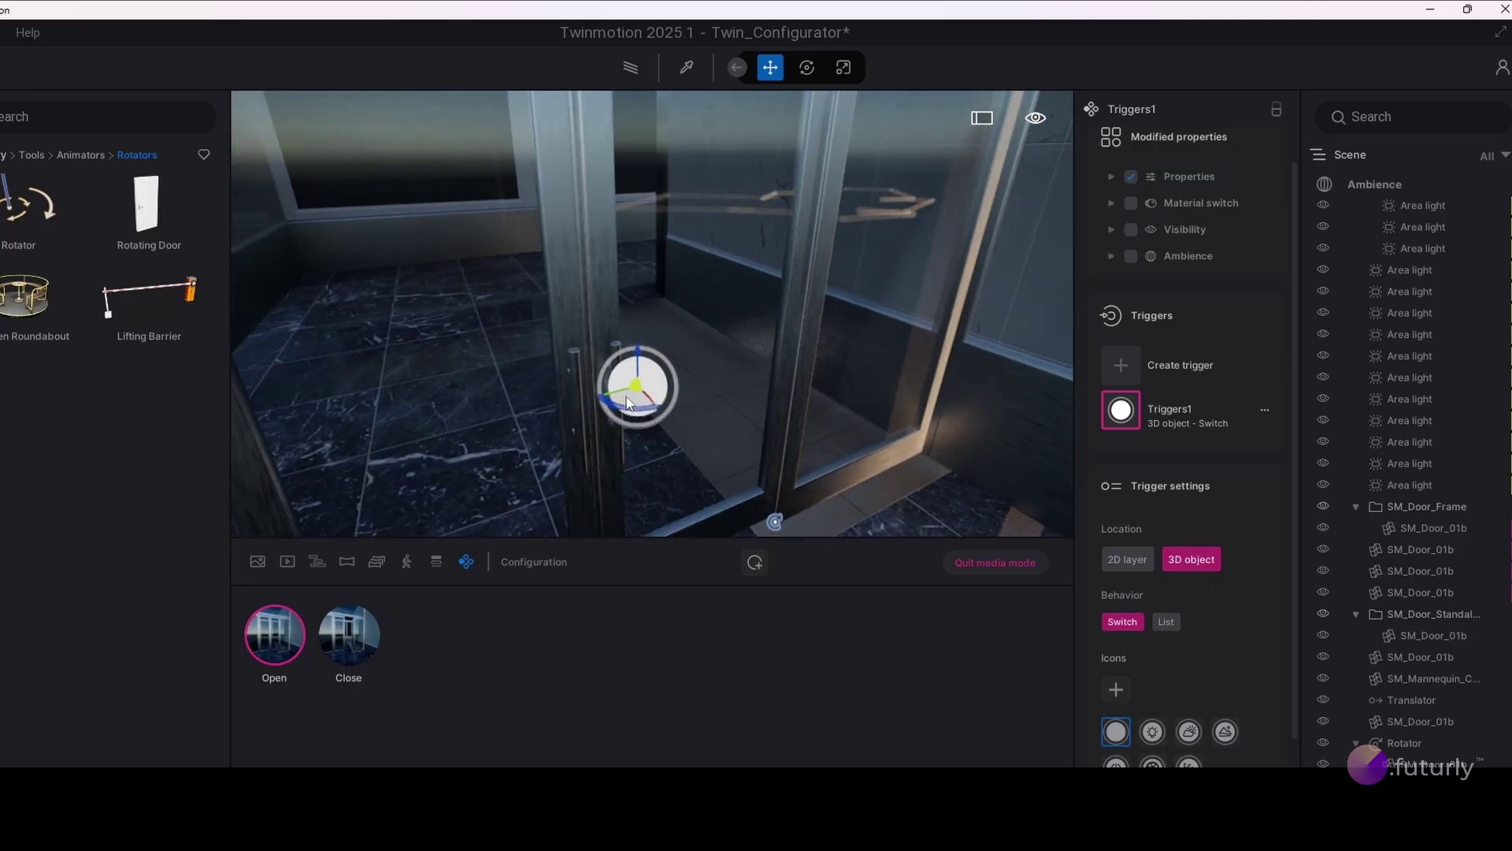
Step: Fine-tune the 3D trigger's height and sideways position beside the door handles
{"action": "left_click_drag", "start_coordinate": [638, 404], "coordinate": [645, 381]}
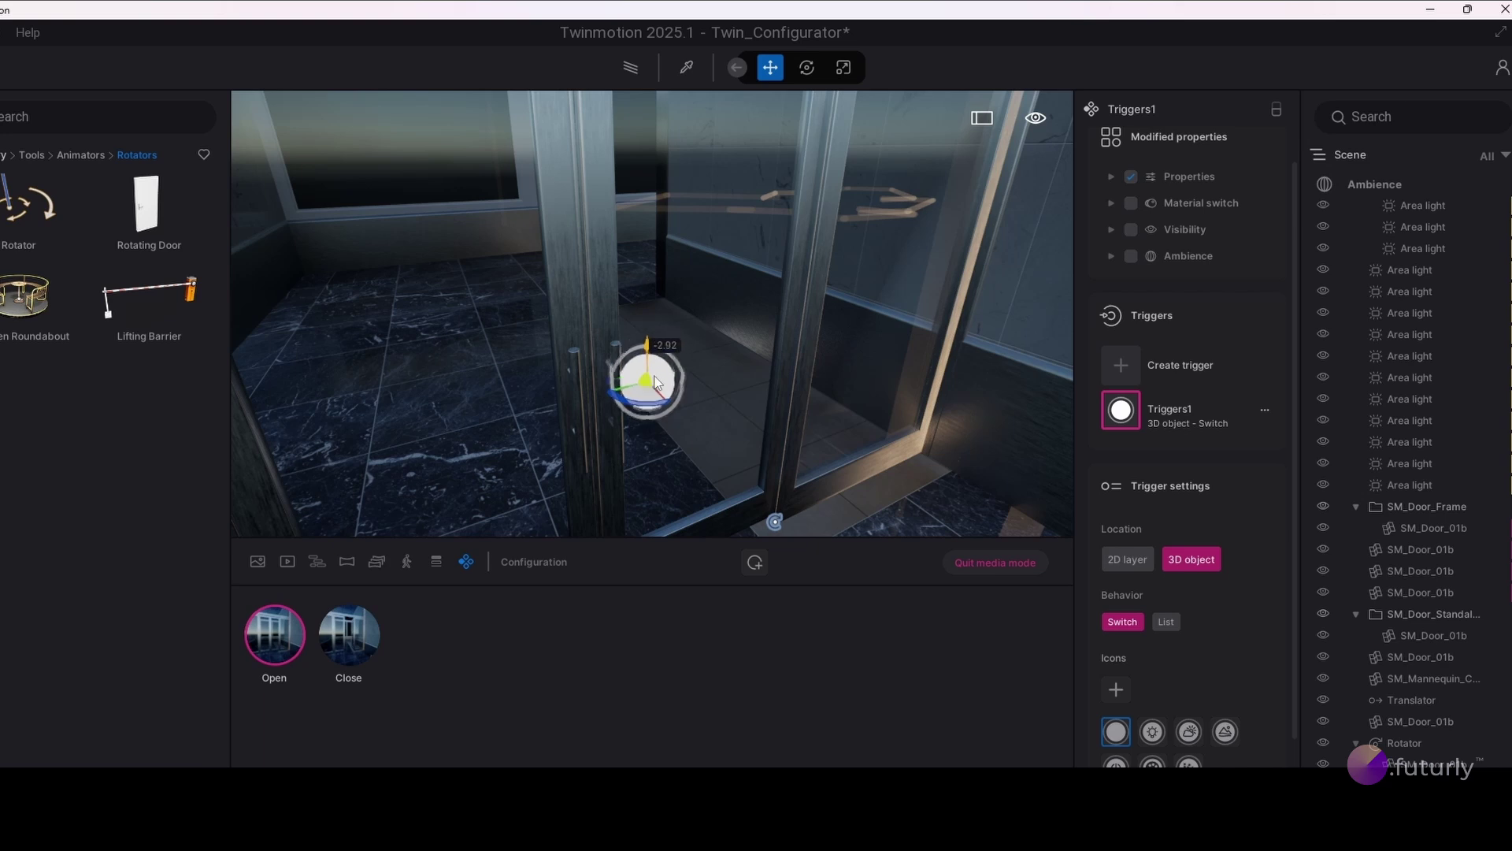
{"action": "left_click_drag", "start_coordinate": [649, 344], "coordinate": [653, 378]}
{"action": "left_click", "coordinate": [662, 417]}
{"action": "left_click", "coordinate": [664, 420]}
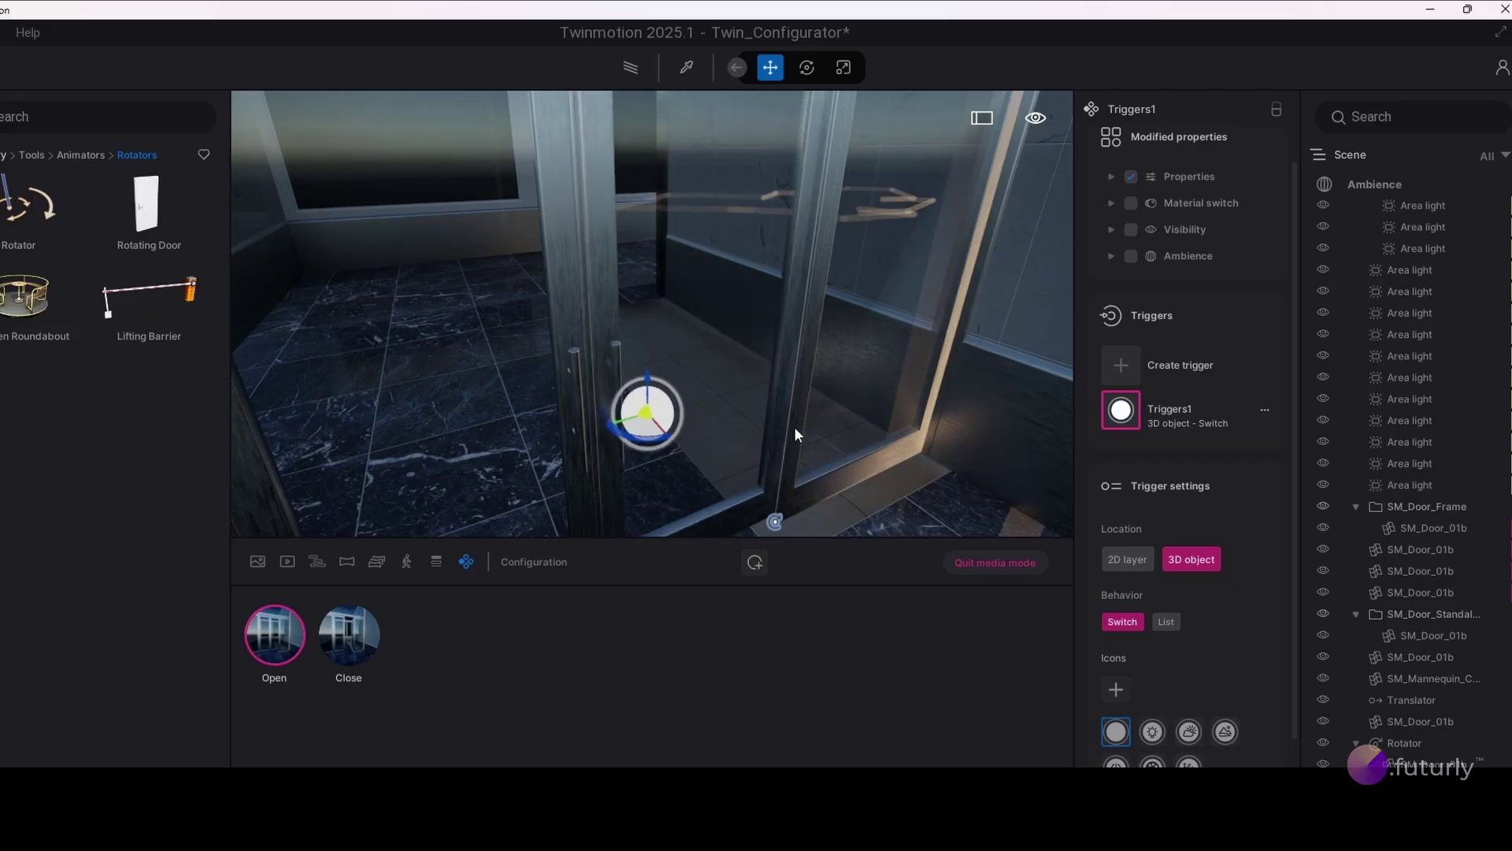
{"action": "right_click_drag", "start_coordinate": [808, 484], "coordinate": [857, 449]}
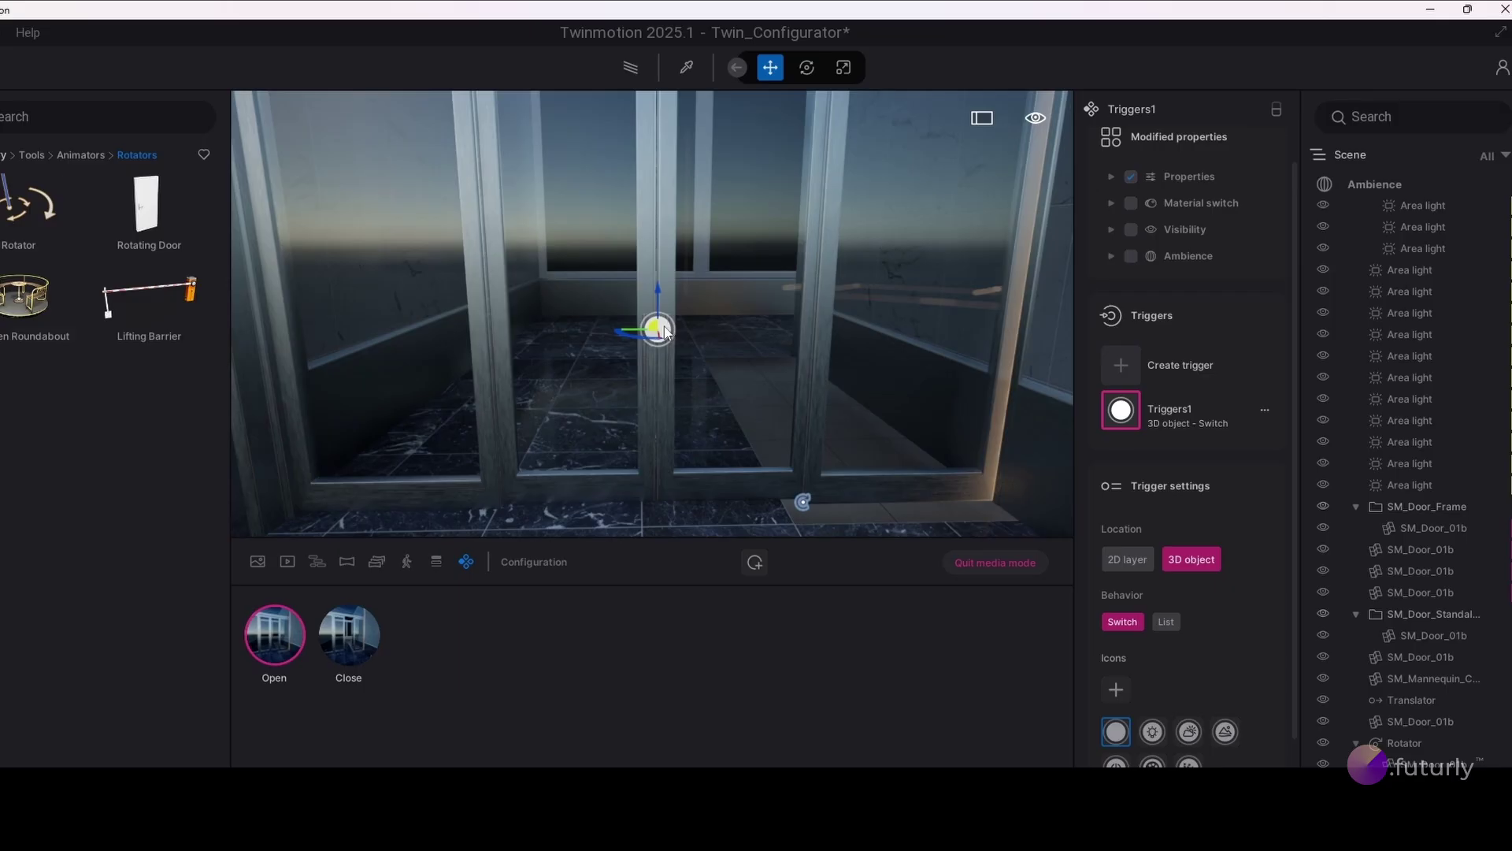
{"action": "right_click_drag", "start_coordinate": [631, 331], "coordinate": [649, 337]}
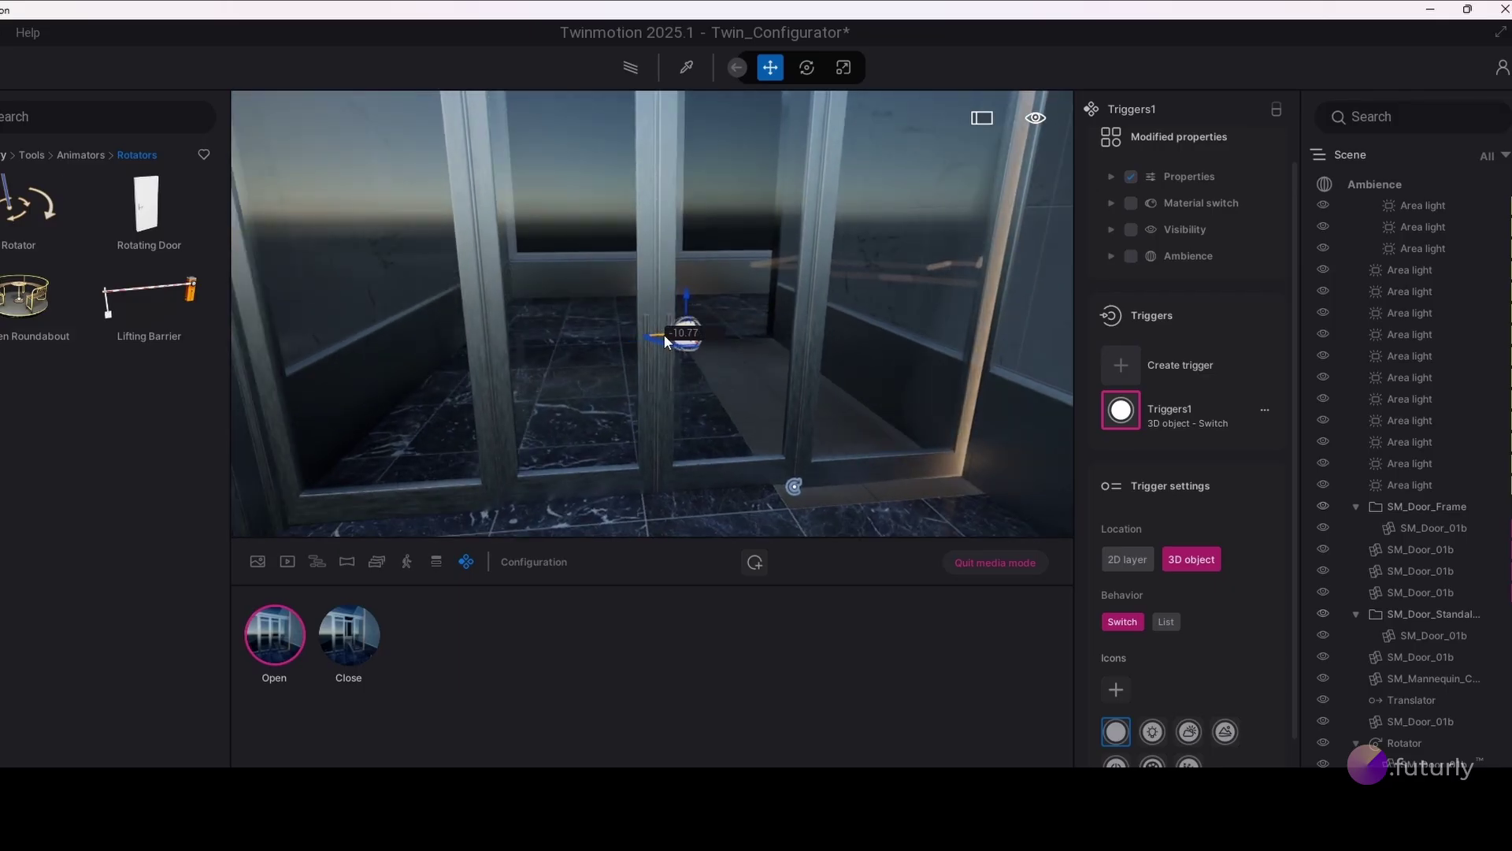
Step: Operate the door with the 3D trigger and shift the trigger back toward the door's edge
{"action": "scroll", "coordinate": [1463, 740], "scroll_direction": "up", "scroll_amount": 2}
{"action": "scroll", "coordinate": [1405, 758], "scroll_direction": "down", "scroll_amount": 2}
{"action": "left_click", "coordinate": [696, 334]}
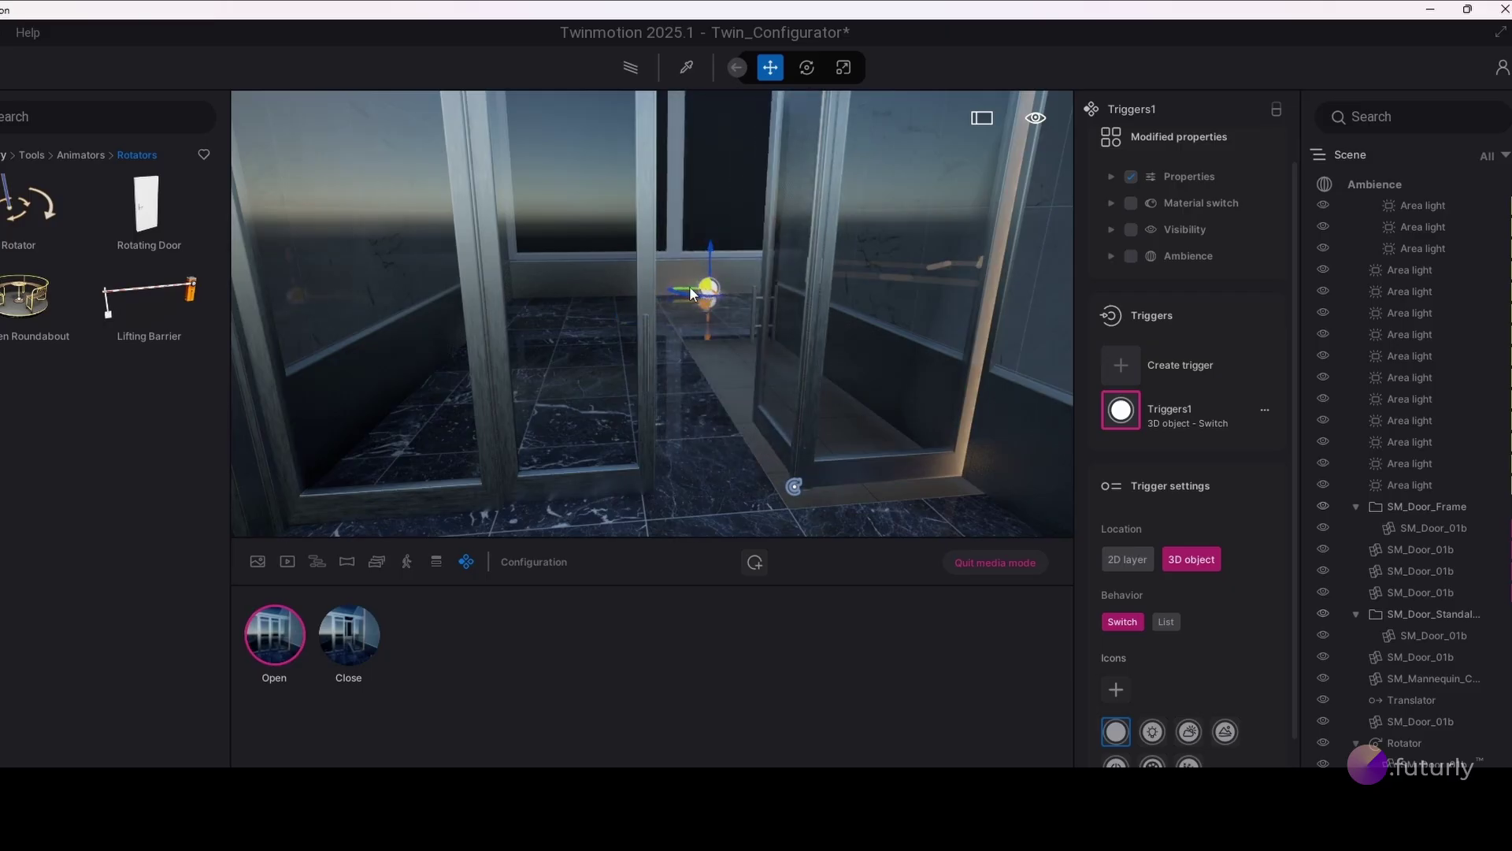
{"action": "middle_click_drag", "start_coordinate": [688, 285], "coordinate": [668, 340], "text": "shift"}
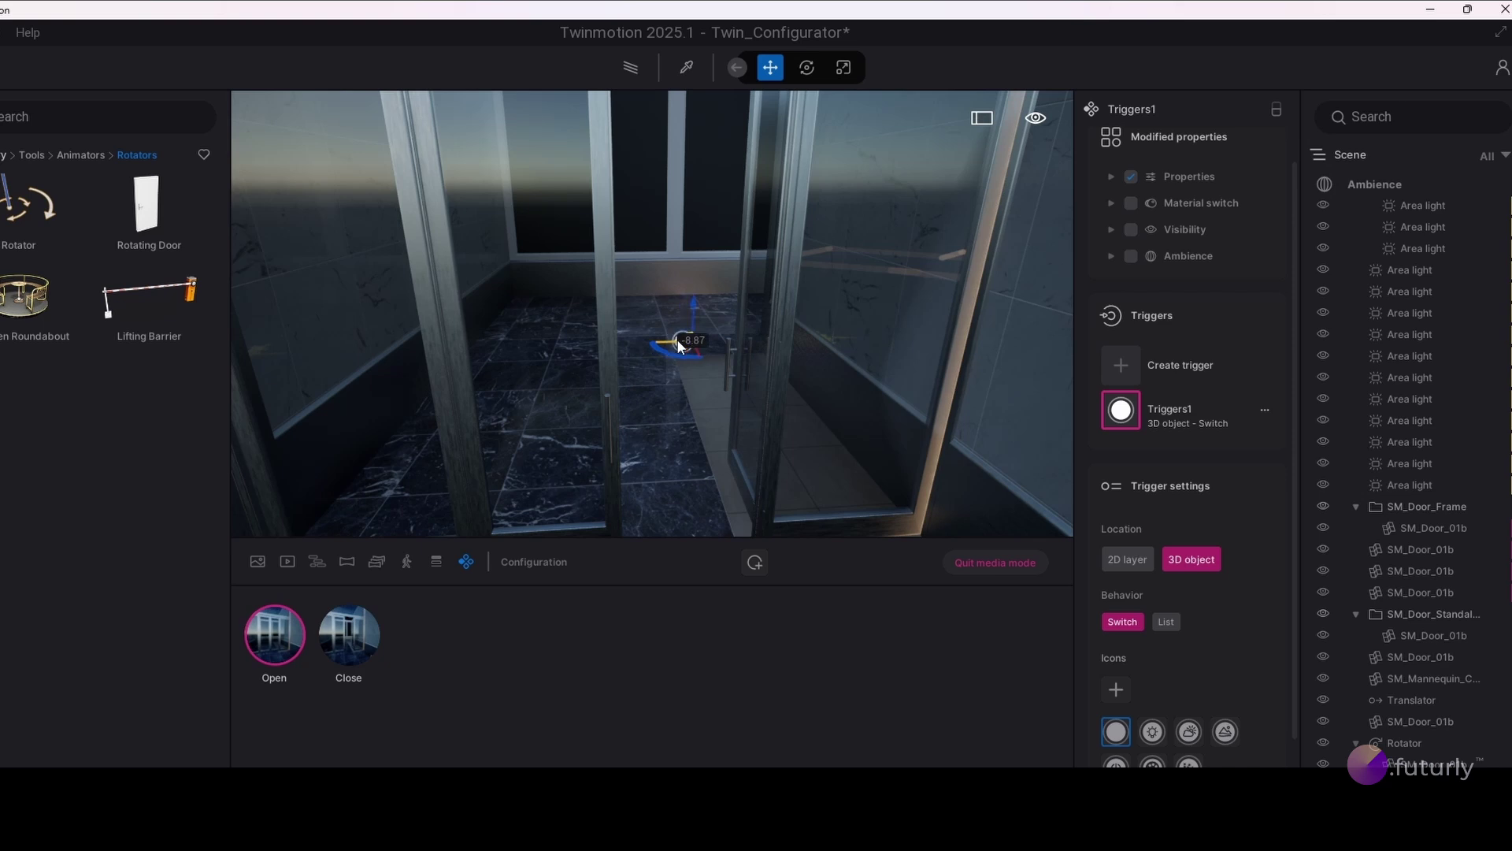
{"action": "left_click", "coordinate": [687, 339]}
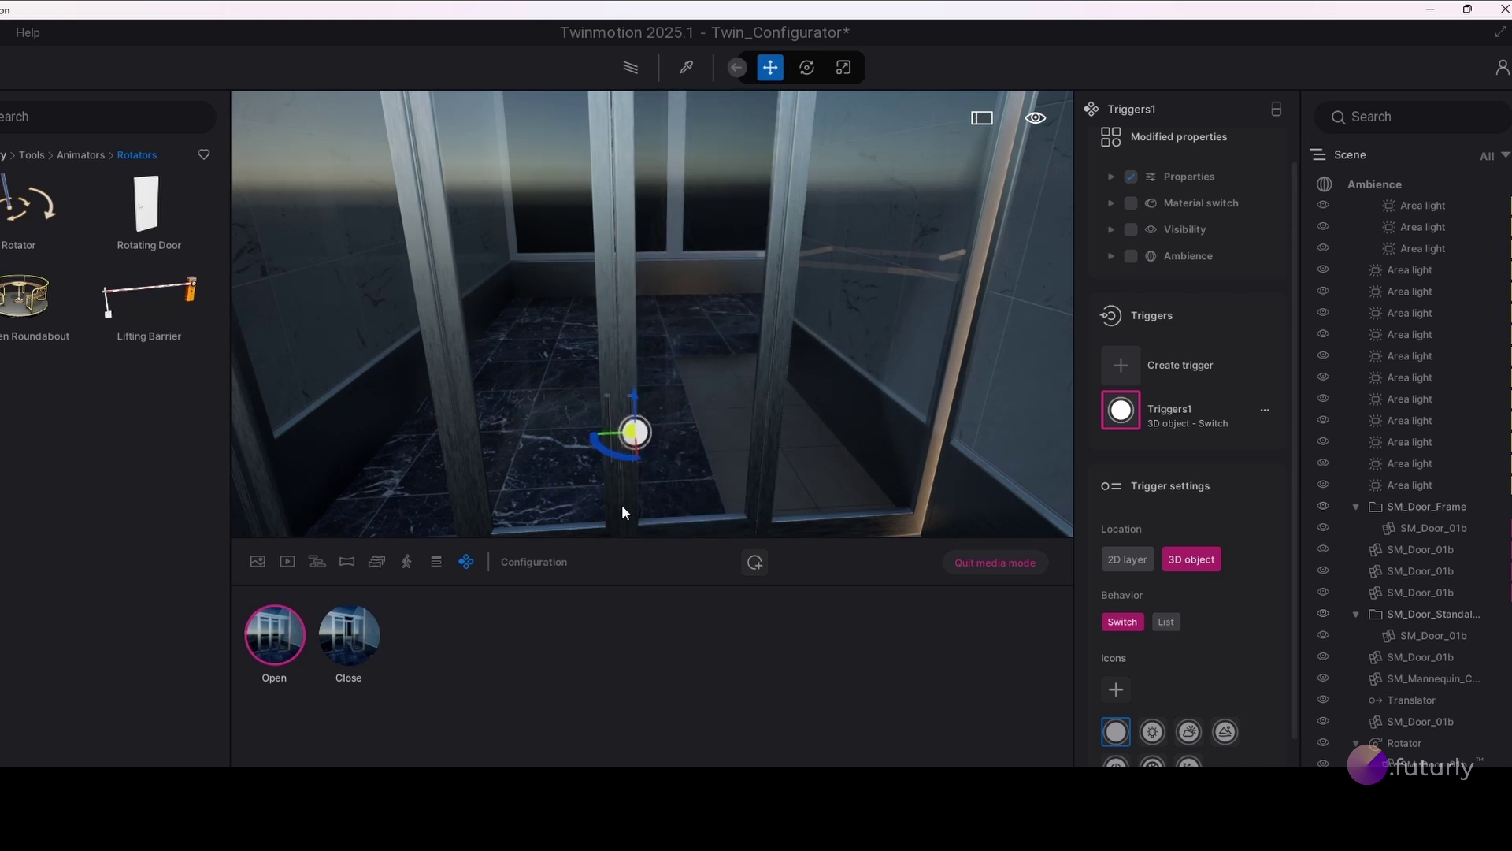
Step: Position Triggers1 beside the door handle and attach it to the Rotator in the scene hierarchy
{"action": "left_click_drag", "start_coordinate": [1386, 776], "coordinate": [1383, 743]}
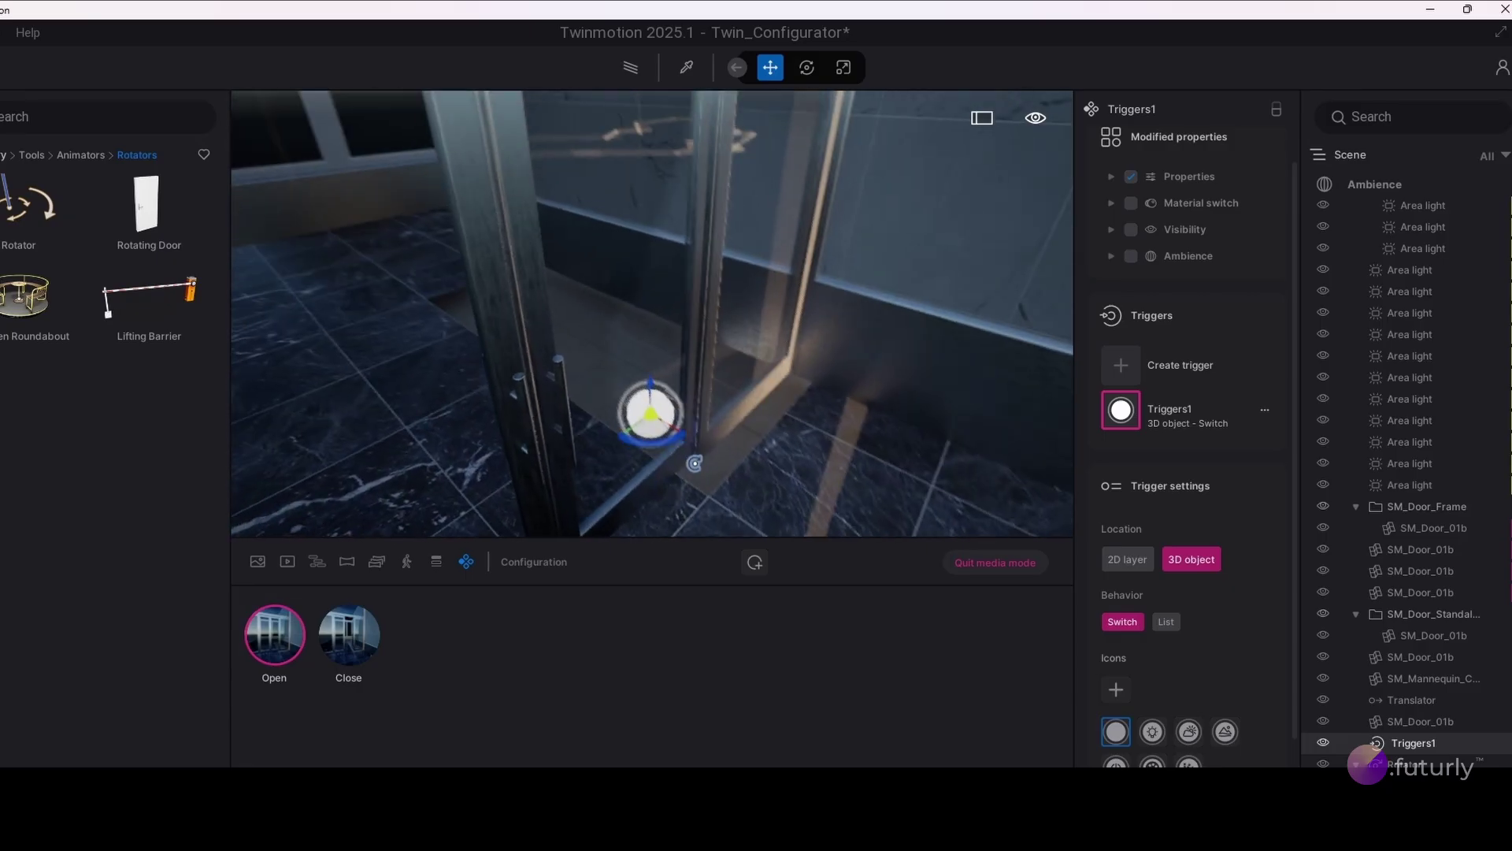
{"action": "left_click", "coordinate": [668, 425]}
{"action": "left_click_drag", "start_coordinate": [675, 418], "coordinate": [693, 414]}
{"action": "left_click_drag", "start_coordinate": [1413, 743], "coordinate": [1406, 762]}
{"action": "right_click_drag", "start_coordinate": [552, 219], "coordinate": [825, 273]}
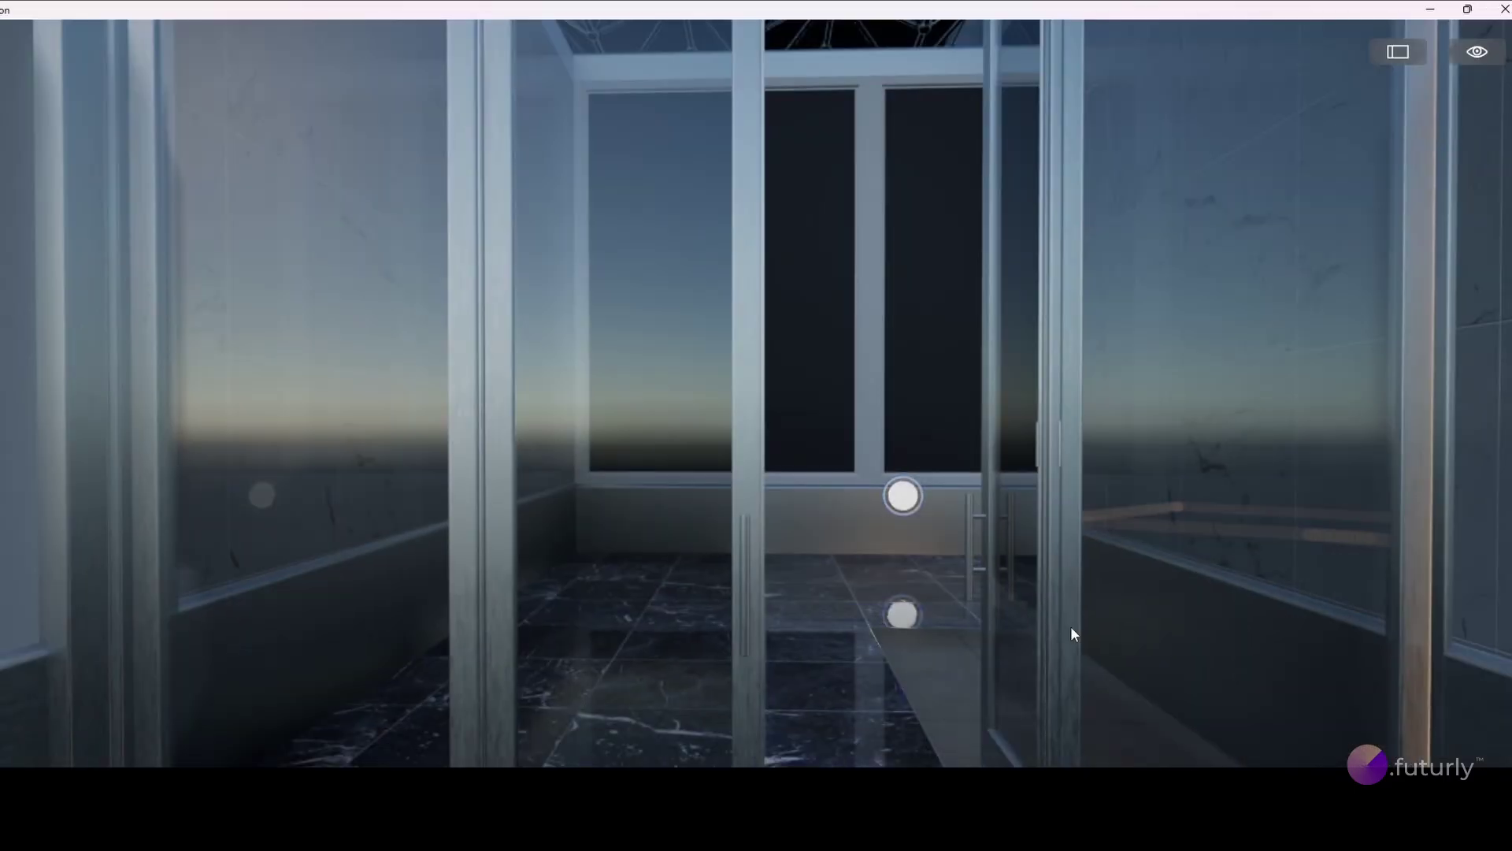
Step: Test the attached 3D trigger in full screen by repeatedly opening and closing the door
{"action": "left_click", "coordinate": [903, 497]}
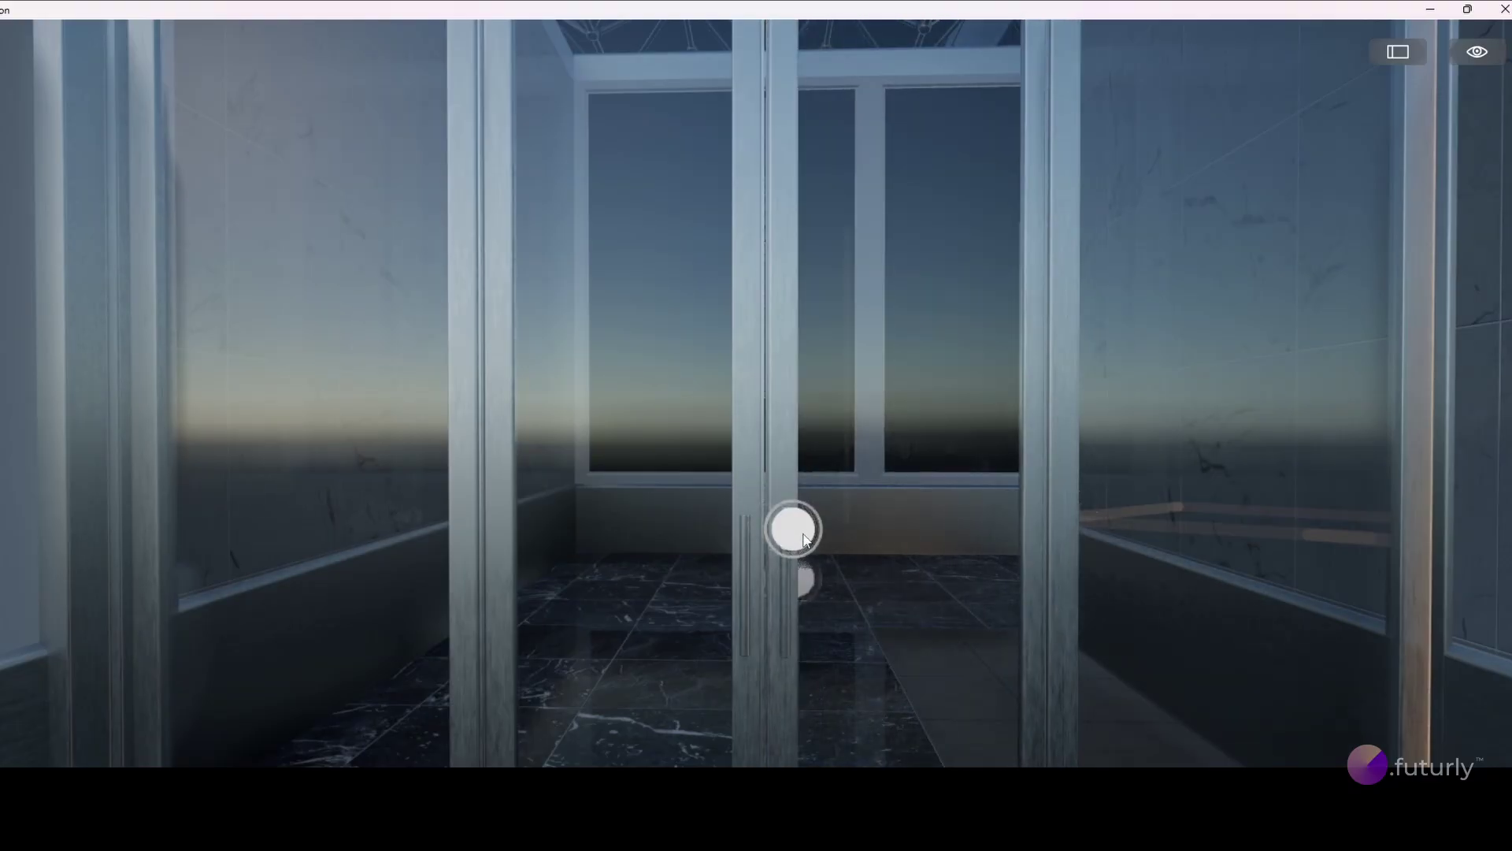
{"action": "left_click", "coordinate": [800, 536]}
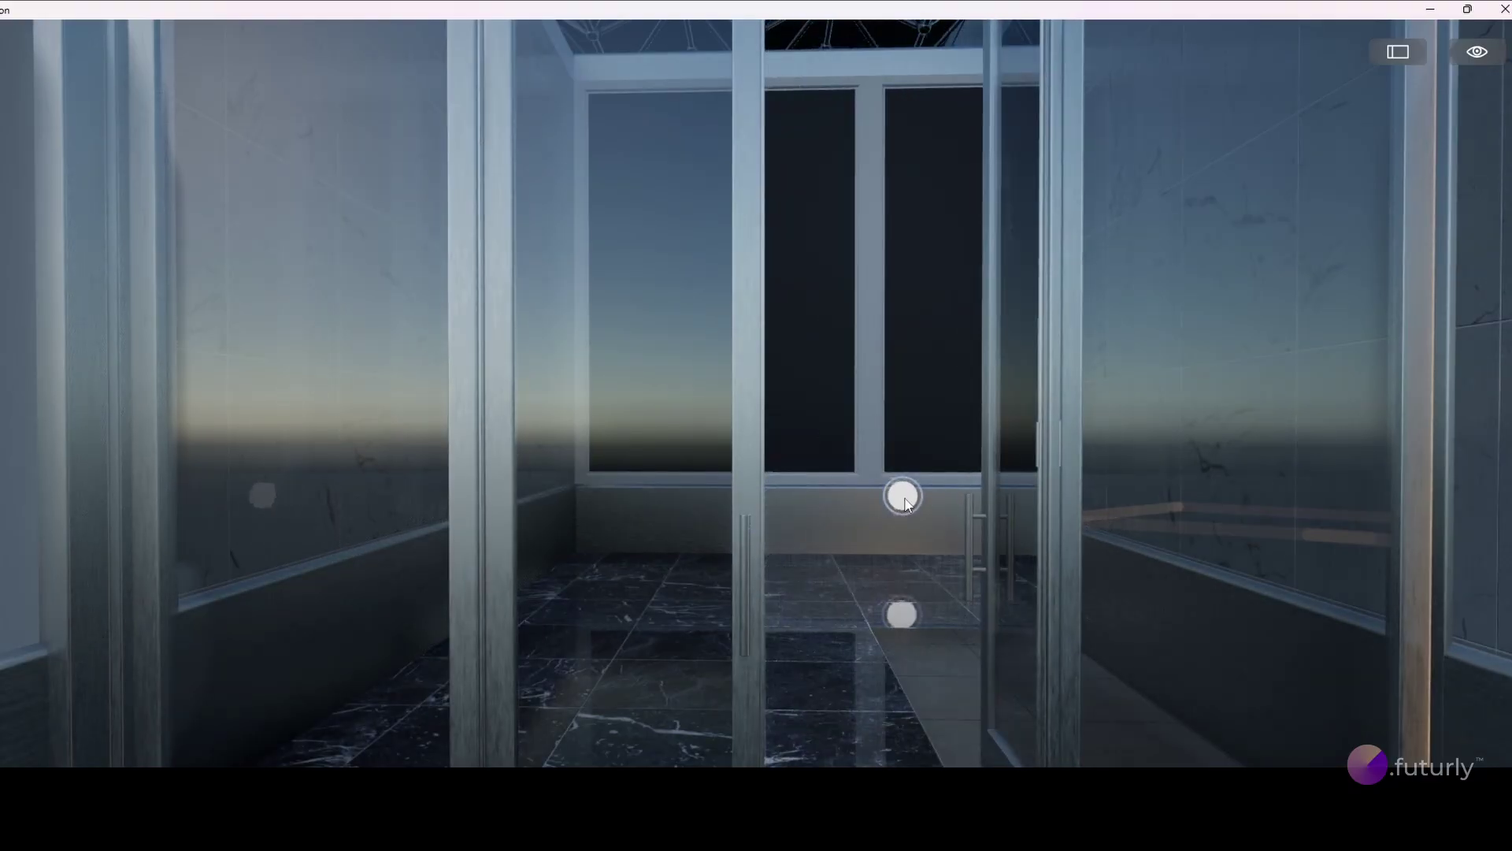
{"action": "left_click", "coordinate": [895, 499]}
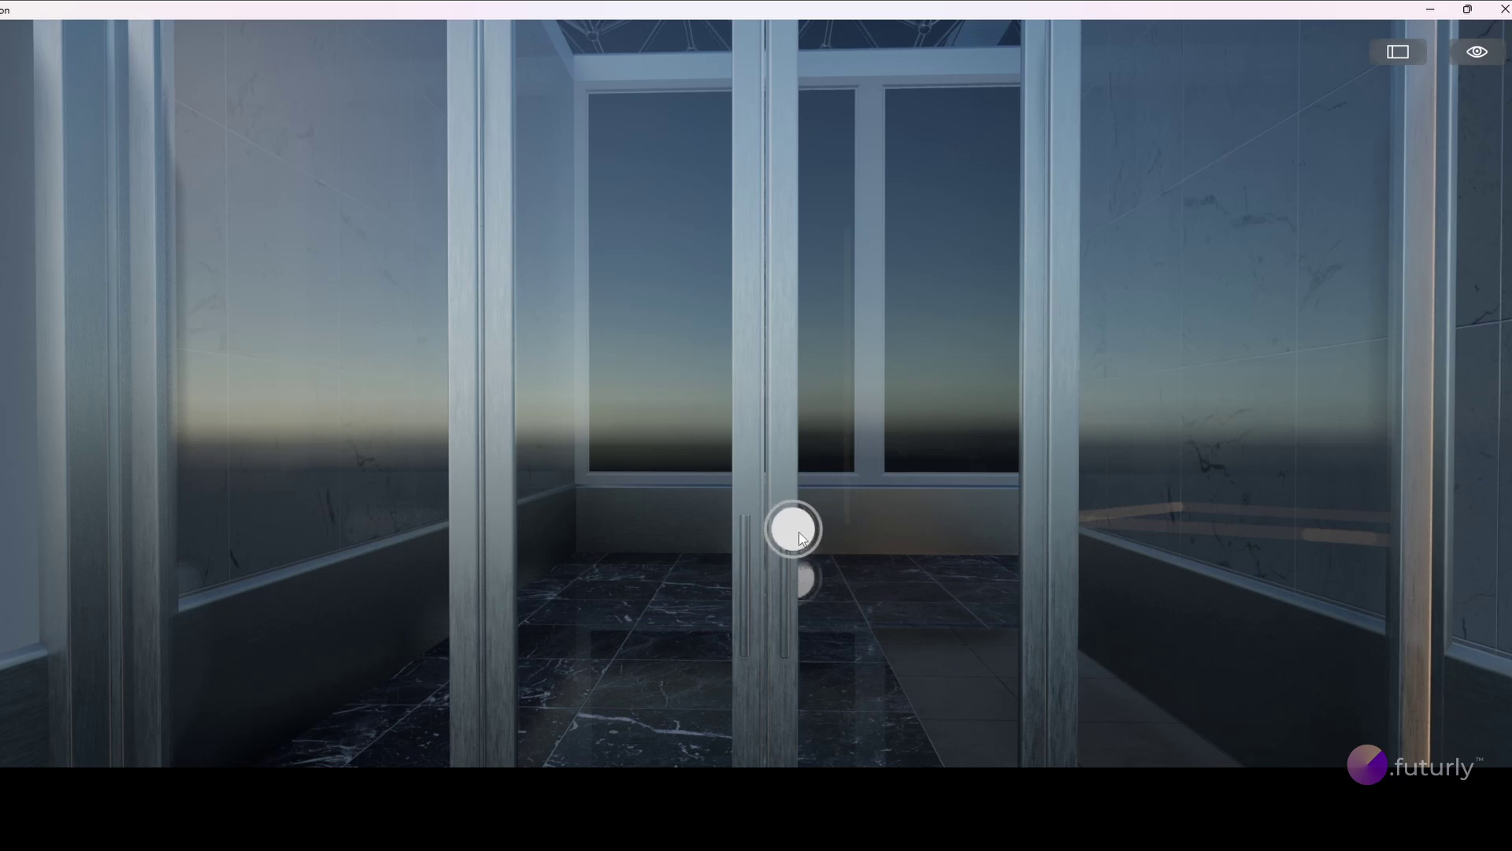
{"action": "left_click", "coordinate": [799, 533]}
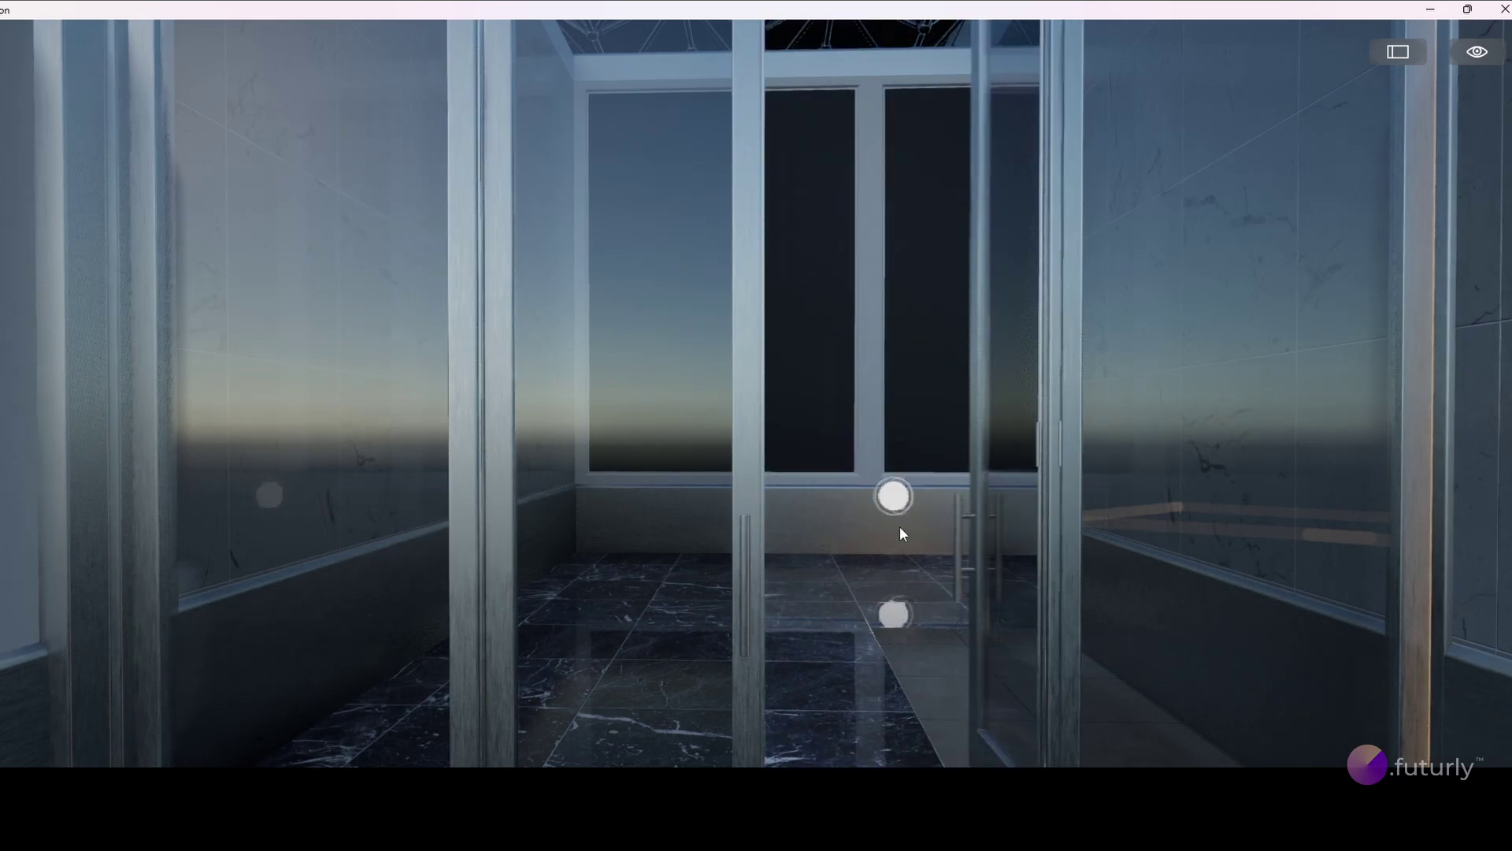
{"action": "left_click", "coordinate": [899, 526]}
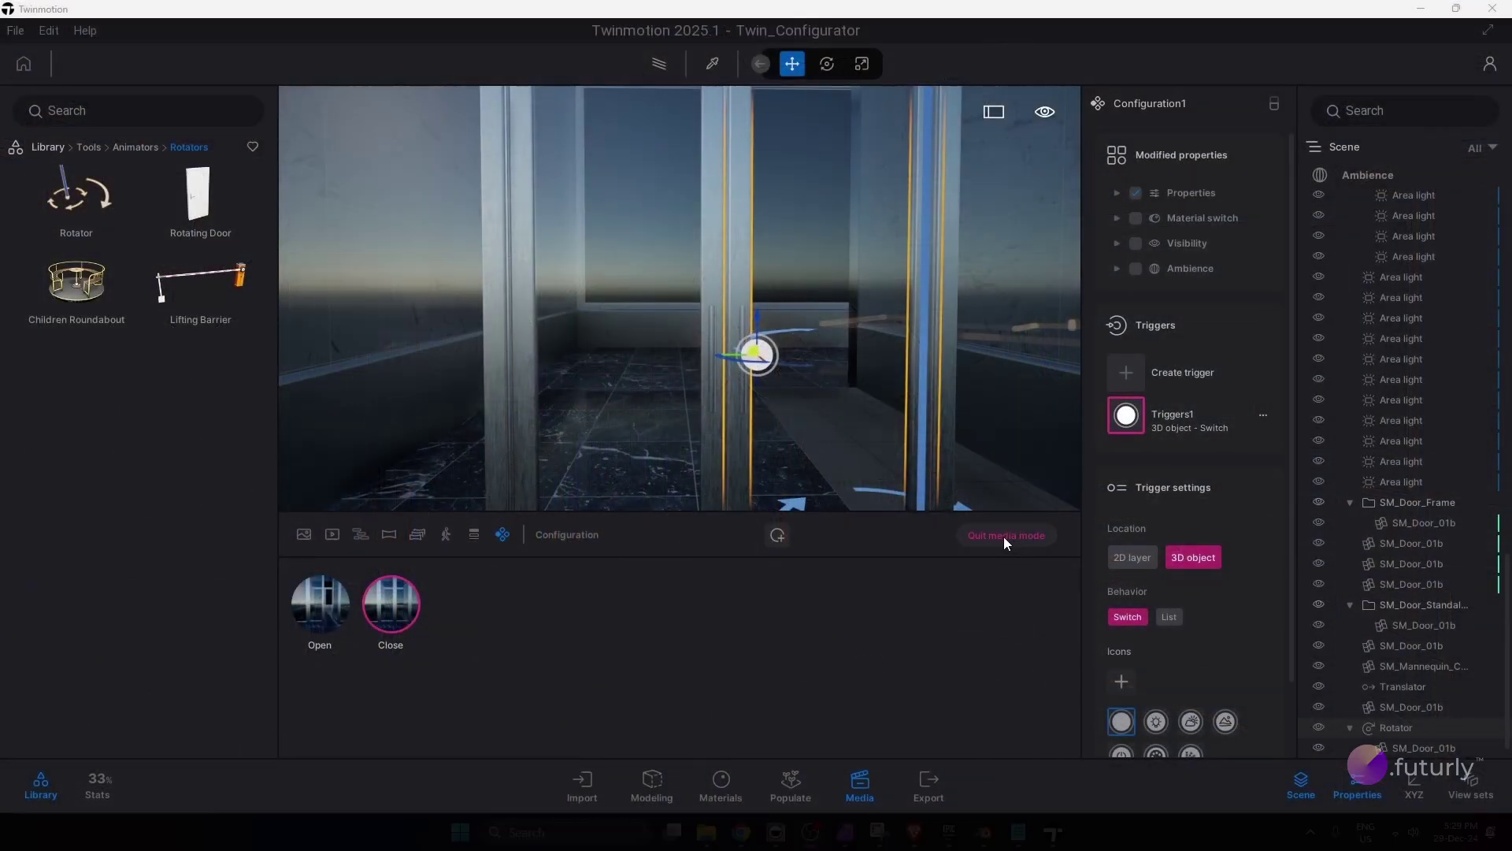
Step: Leave the door configuration and rename Configuration1 as Door_R_Open_Close
{"action": "left_click", "coordinate": [1003, 536]}
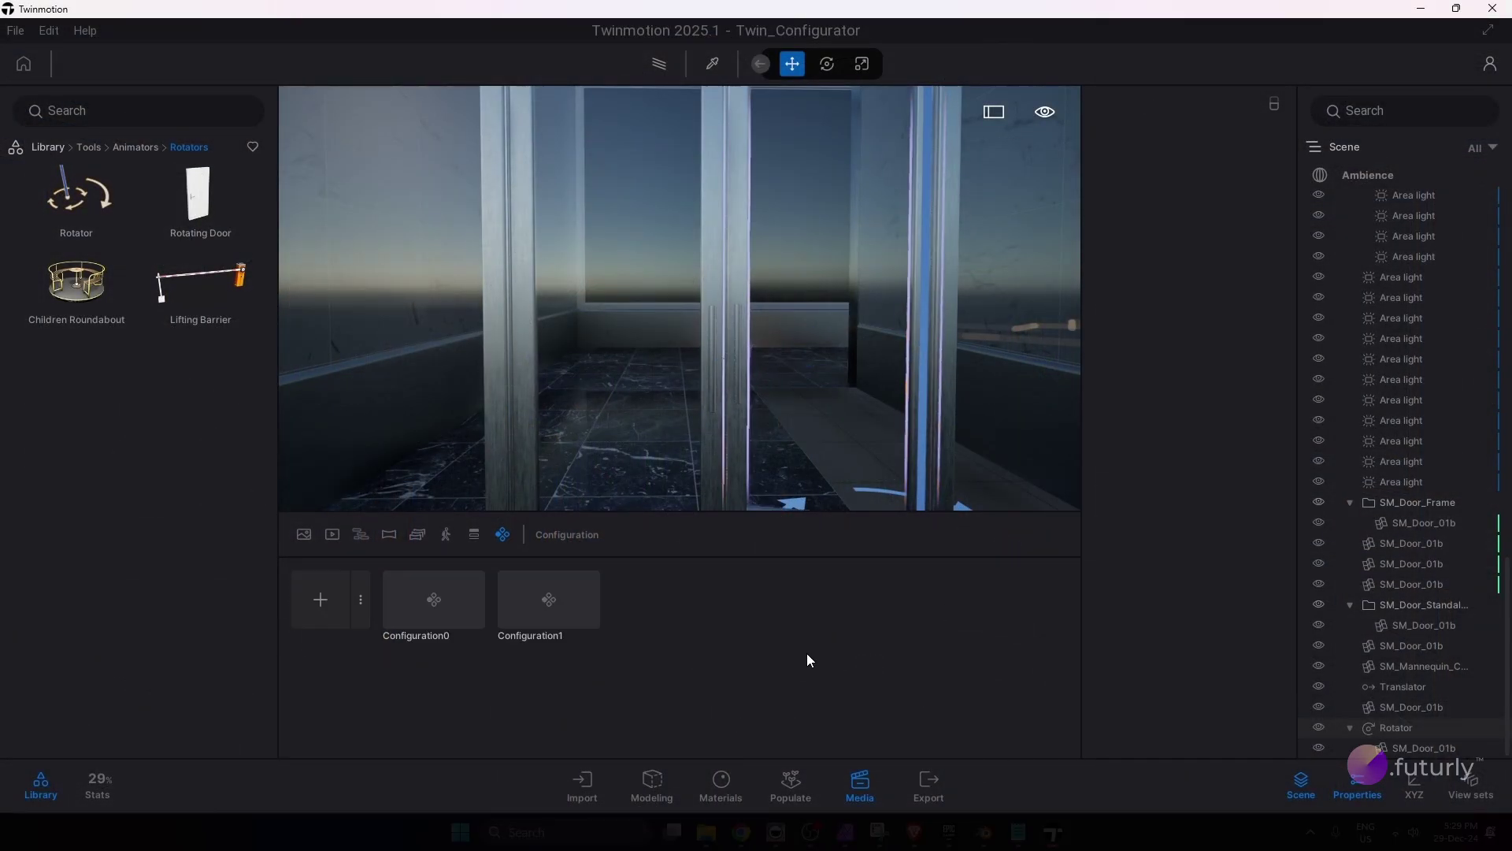
{"action": "left_click", "coordinate": [549, 569]}
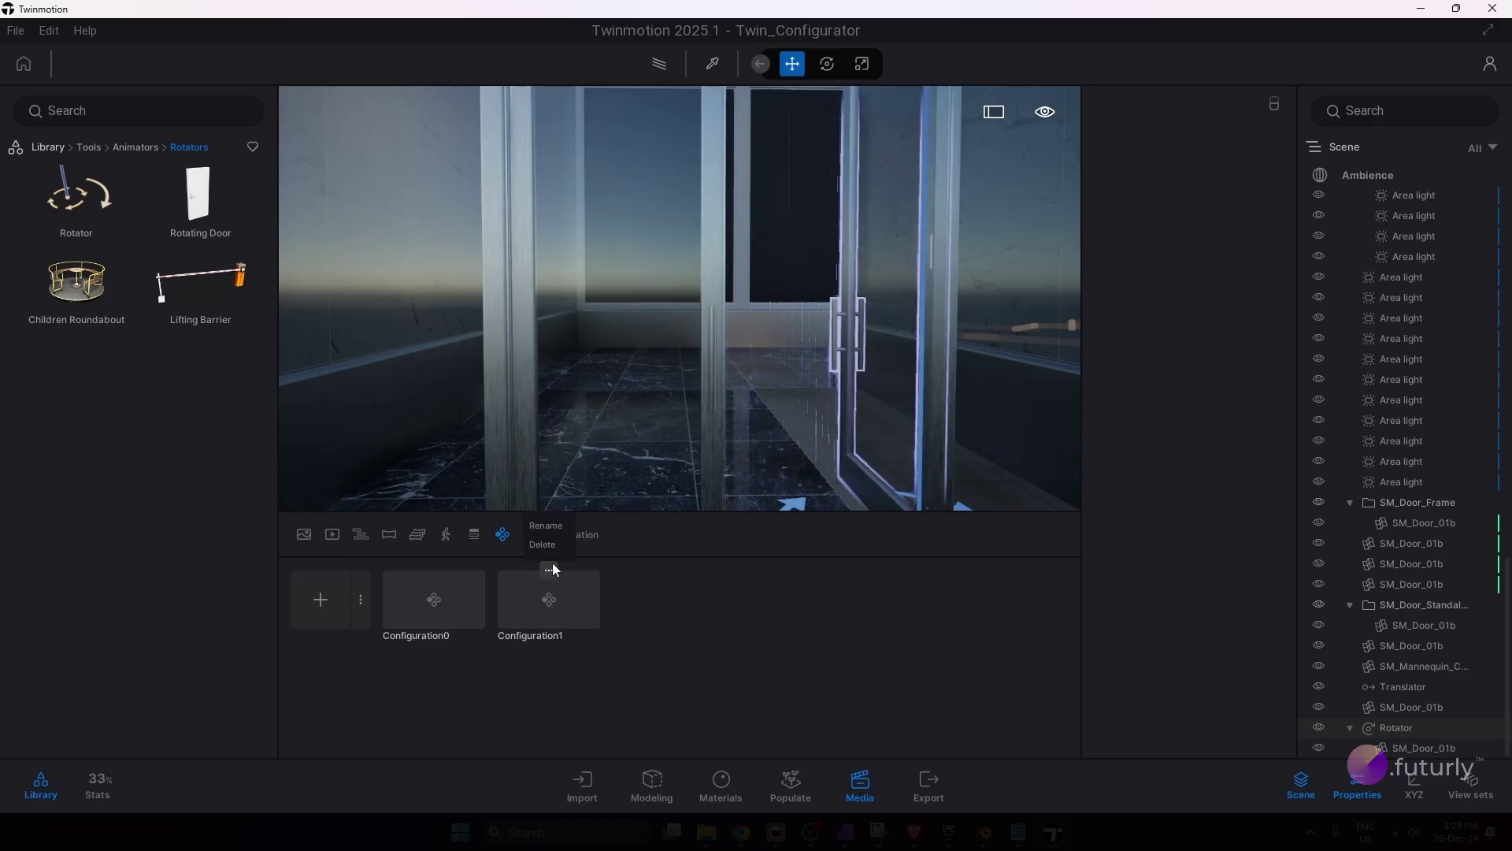
{"action": "left_click", "coordinate": [548, 526]}
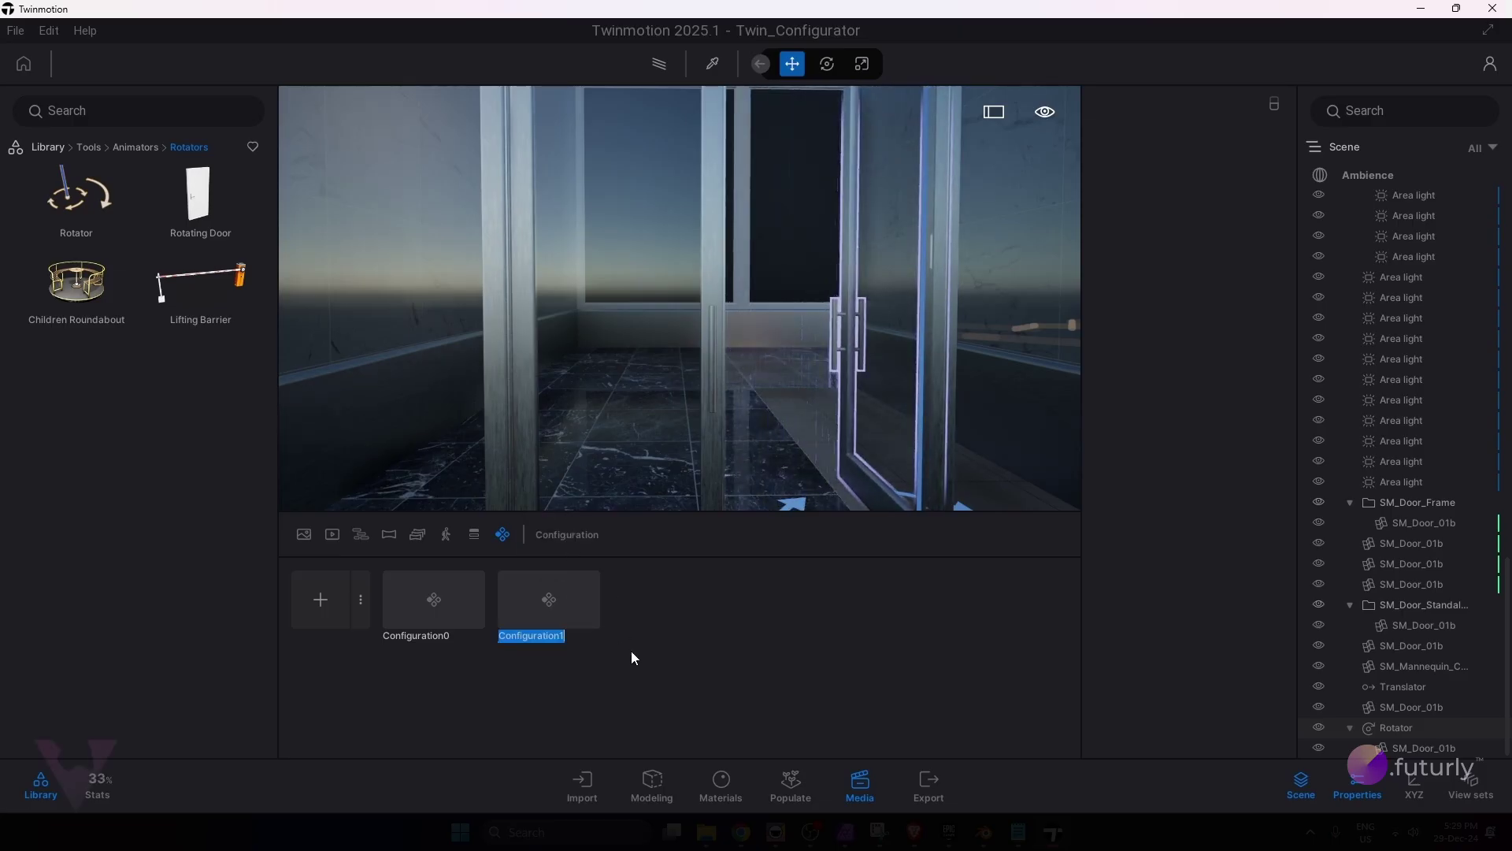
{"action": "type", "text": "D"}
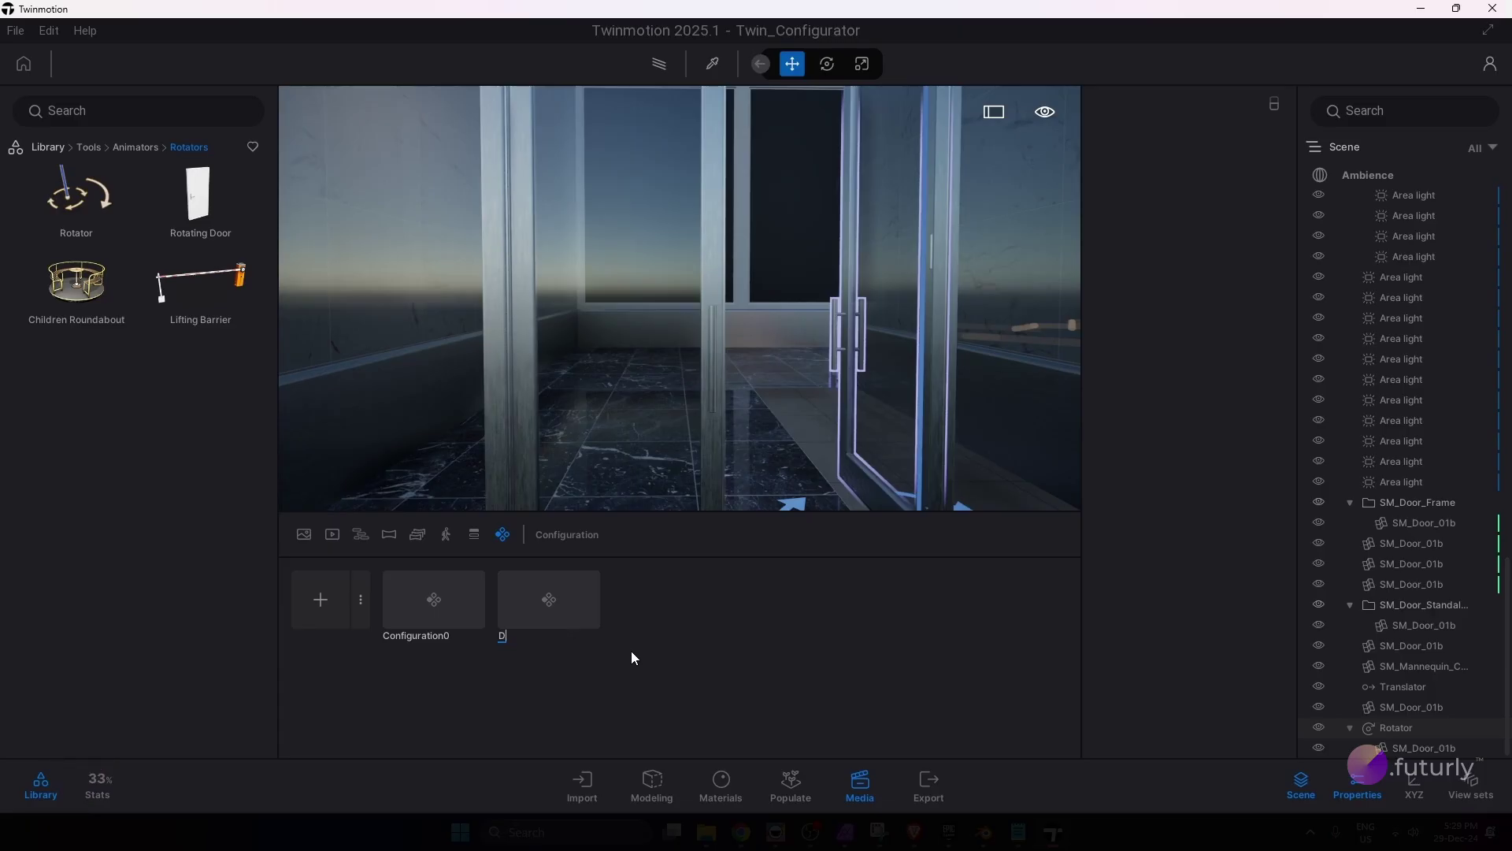
{"action": "type", "text": "oor_R_Openj_Close"}
{"action": "key", "text": "Return"}
Step: Place a second Rotator at the base of the left door's hinge and link it to the left glass door
{"action": "right_click_drag", "start_coordinate": [807, 329], "coordinate": [841, 309]}
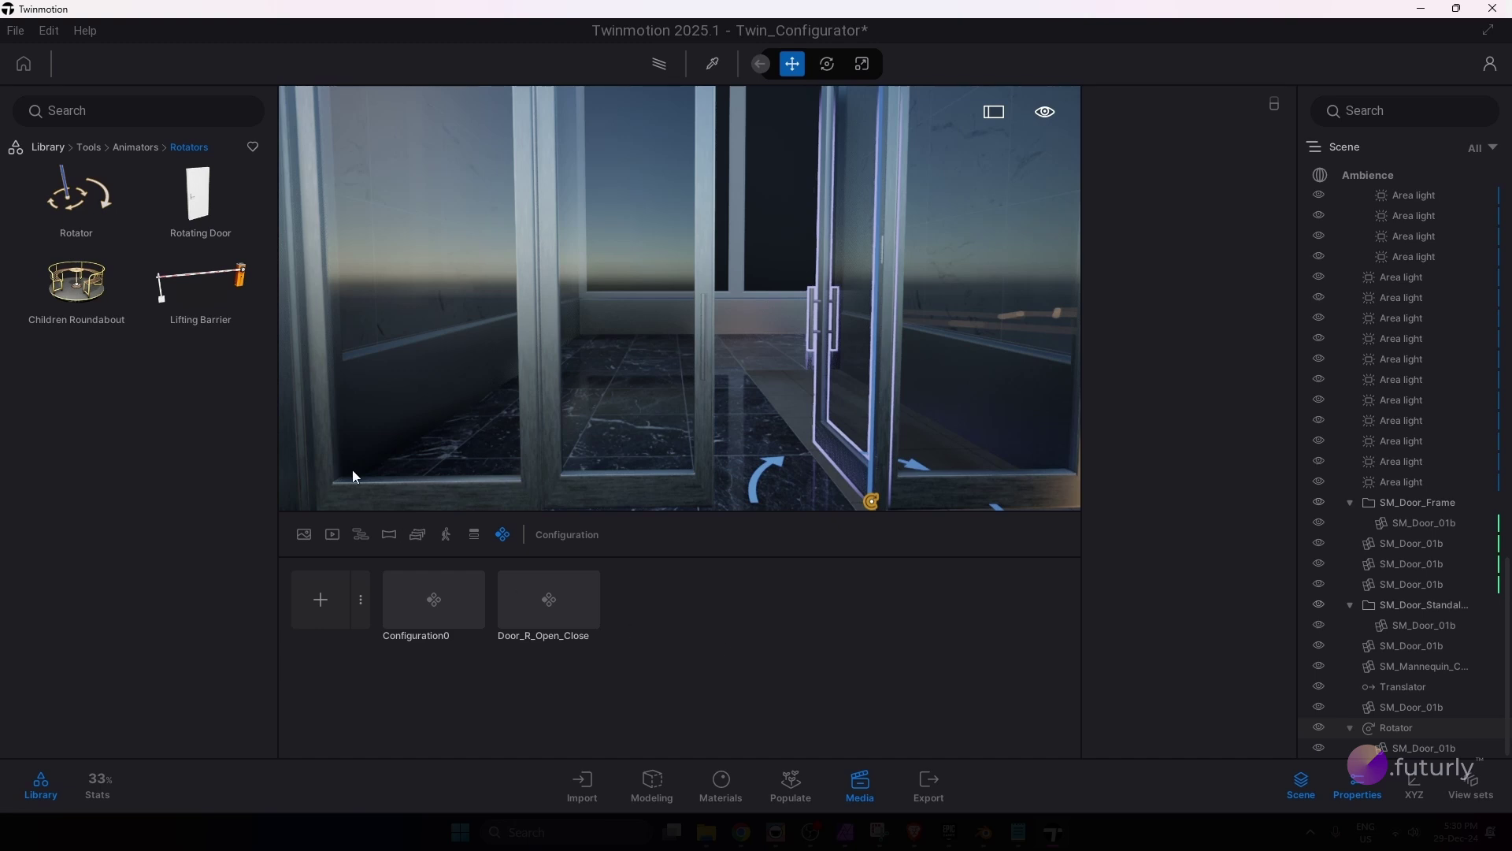
{"action": "left_click_drag", "start_coordinate": [76, 197], "coordinate": [551, 504]}
{"action": "right_click_drag", "start_coordinate": [569, 428], "coordinate": [682, 408]}
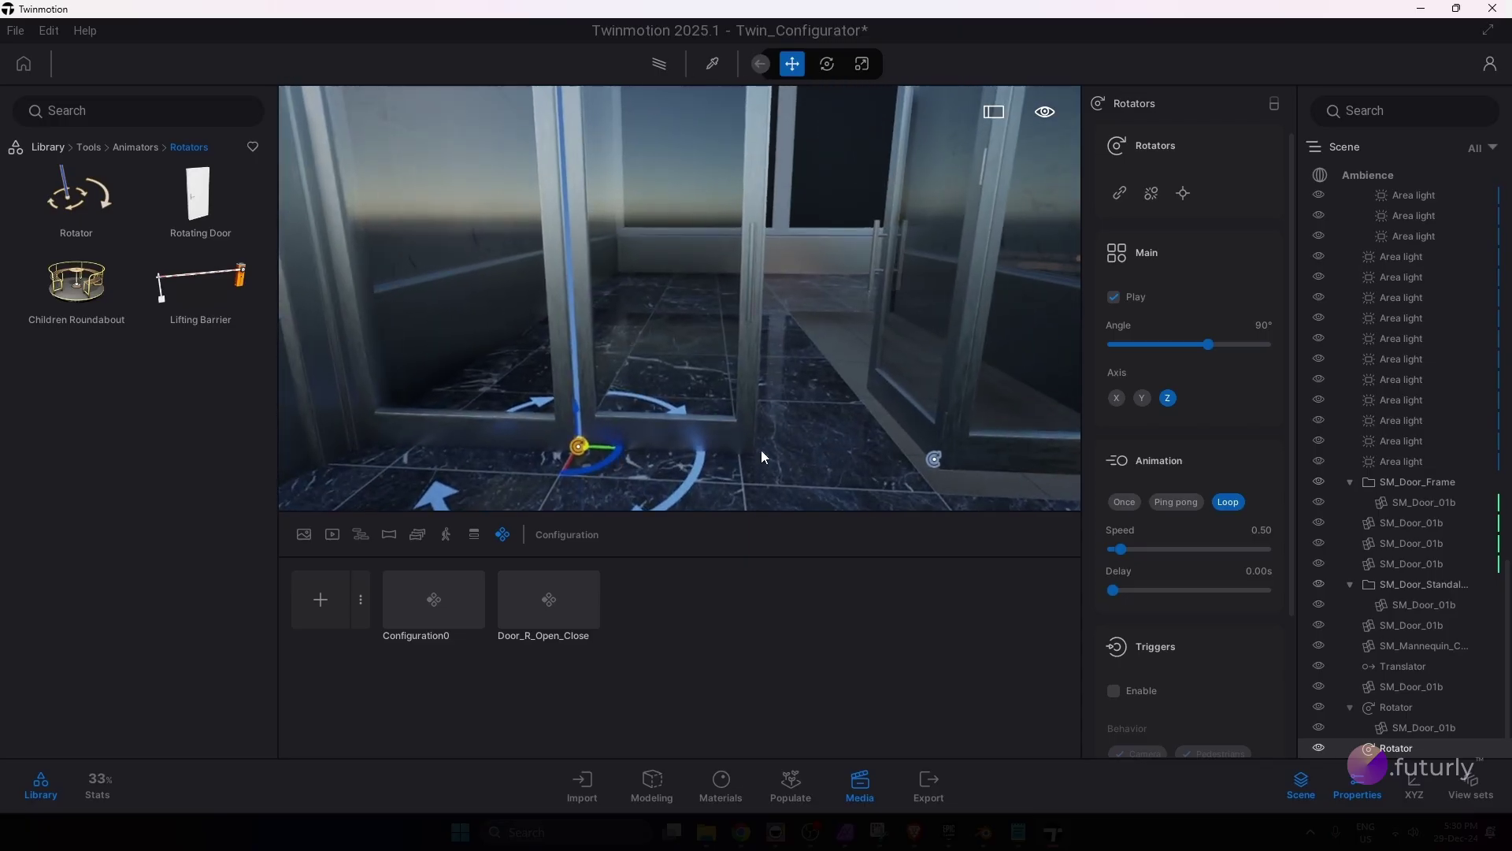
{"action": "left_click", "coordinate": [1120, 193]}
{"action": "left_click", "coordinate": [674, 241]}
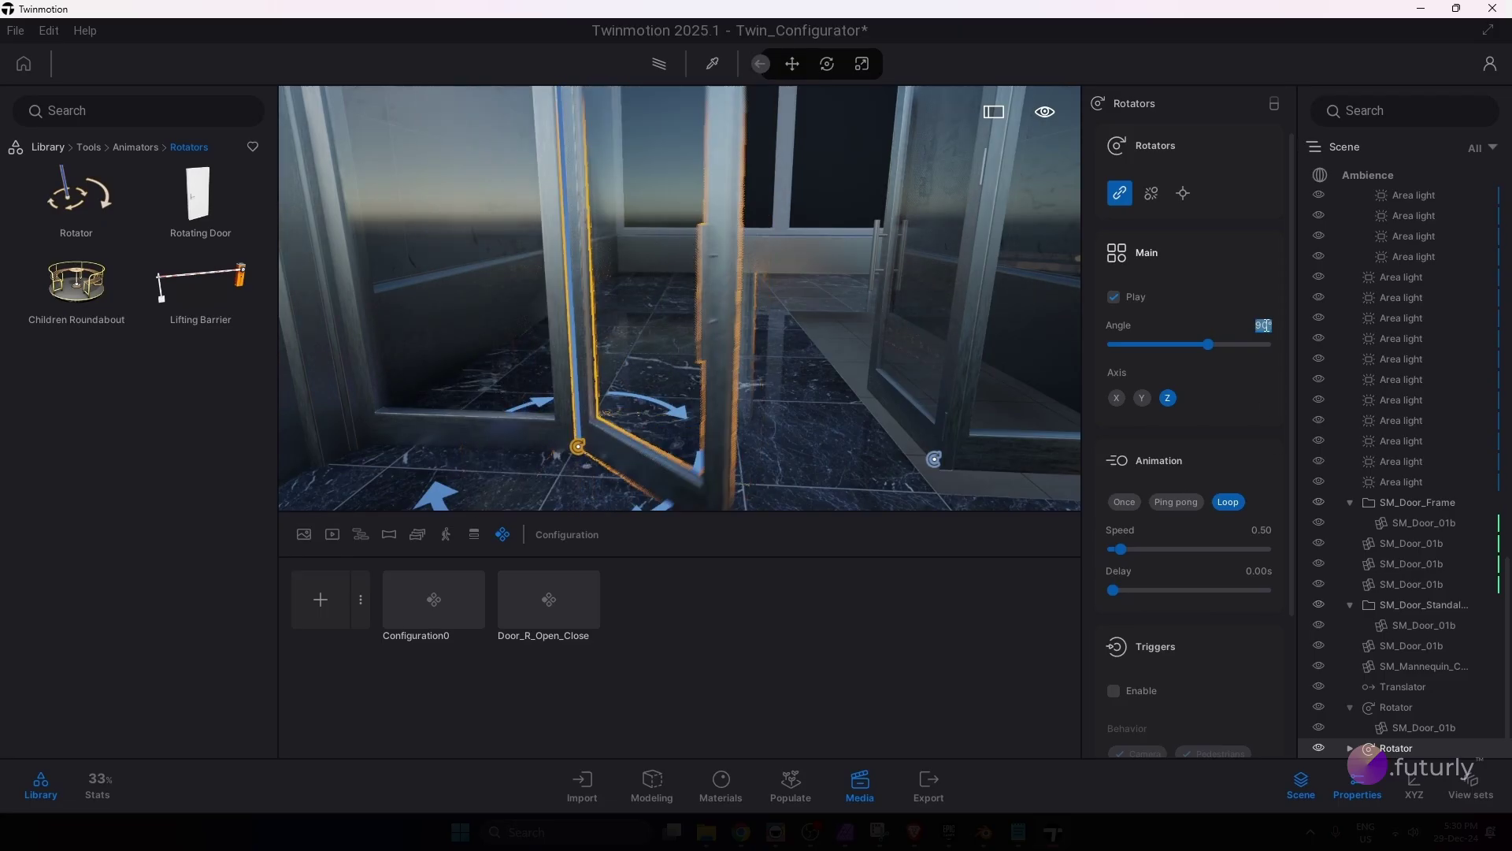
Step: Set the left door's Rotator to an angle of -90°, animation Once and speed 0.20
{"action": "type", "text": "90"}
{"action": "key", "text": "Return"}
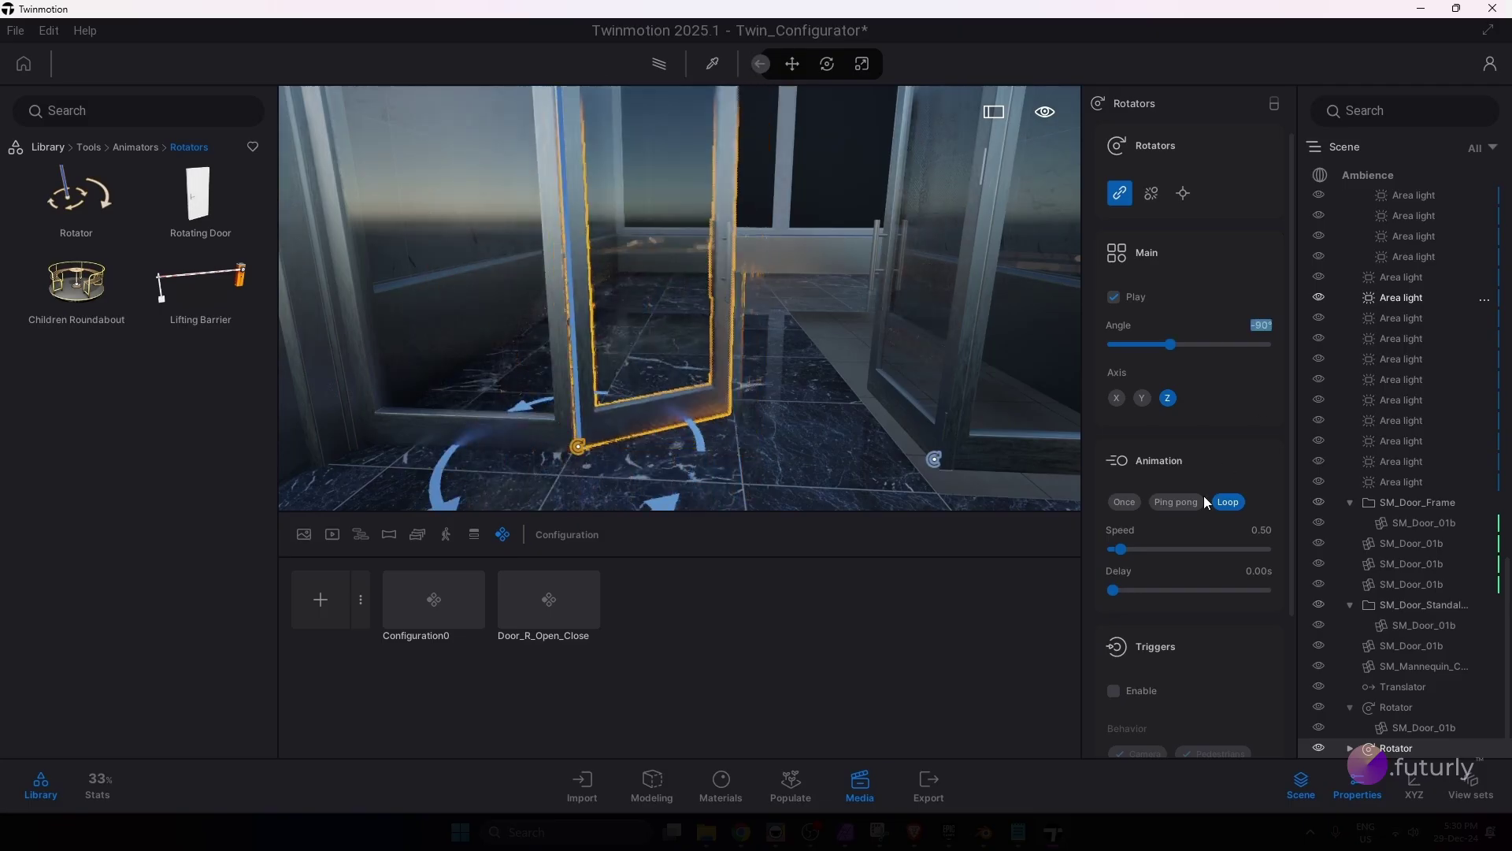
{"action": "left_click", "coordinate": [1123, 503]}
{"action": "left_click", "coordinate": [1270, 534]}
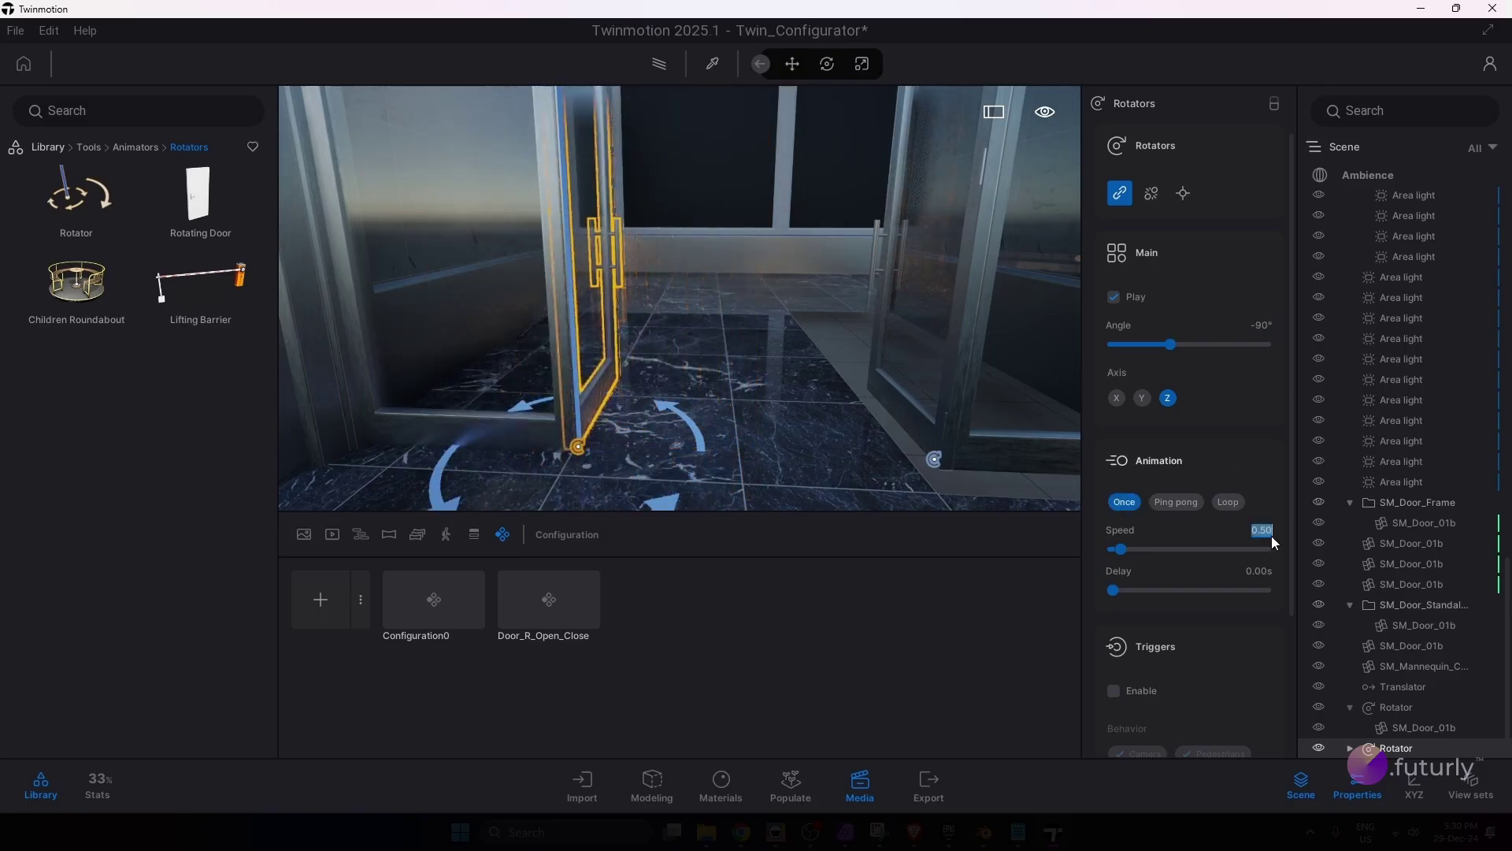
{"action": "key", "text": "BackSpace"}
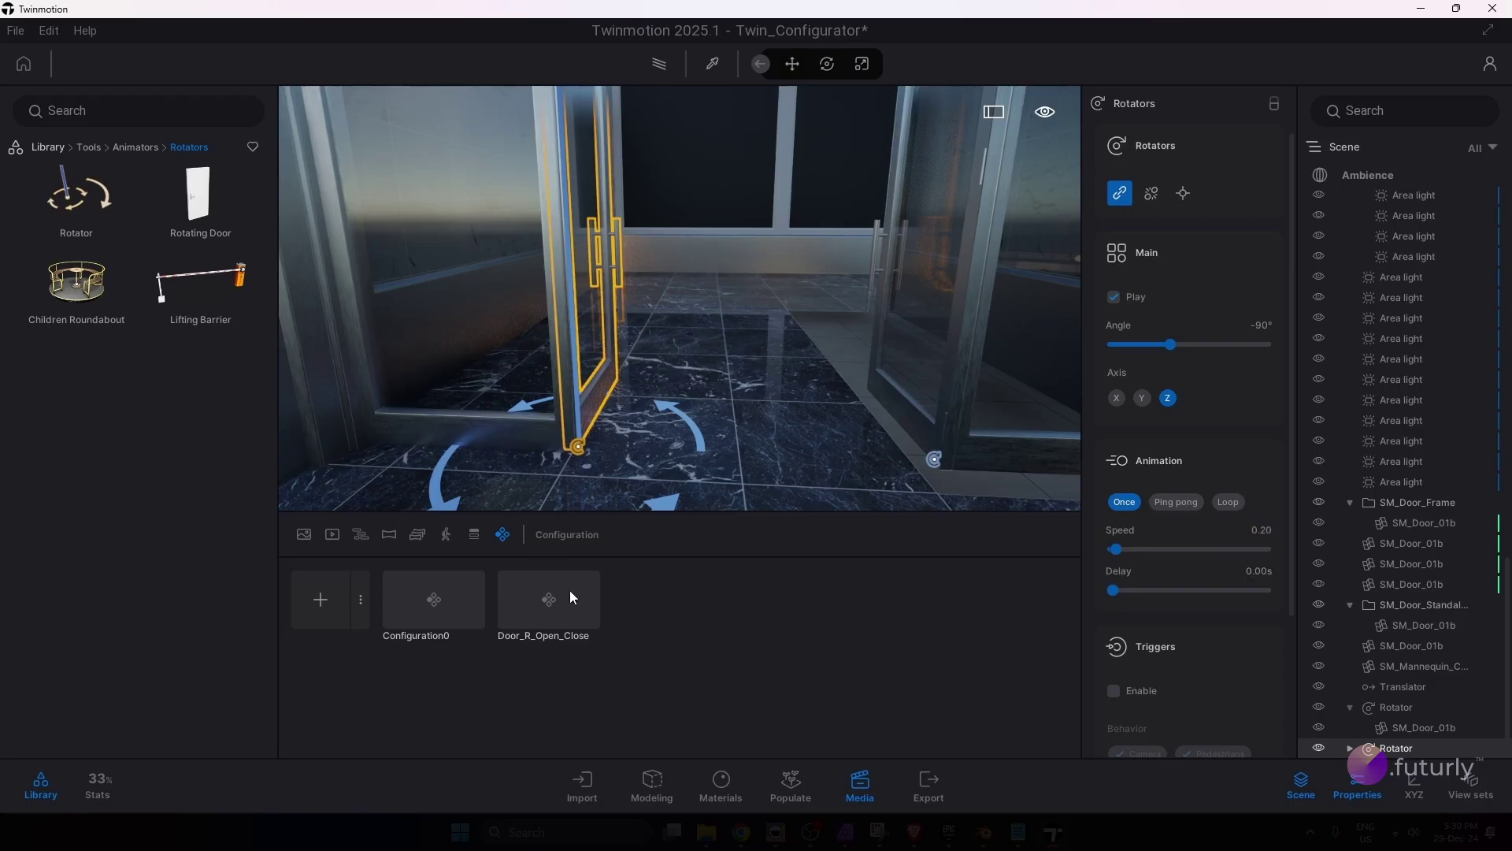
Step: Create a new configuration with two states and turn off the left door Rotator's Play option in State0, testing the switch
{"action": "left_click", "coordinate": [321, 614]}
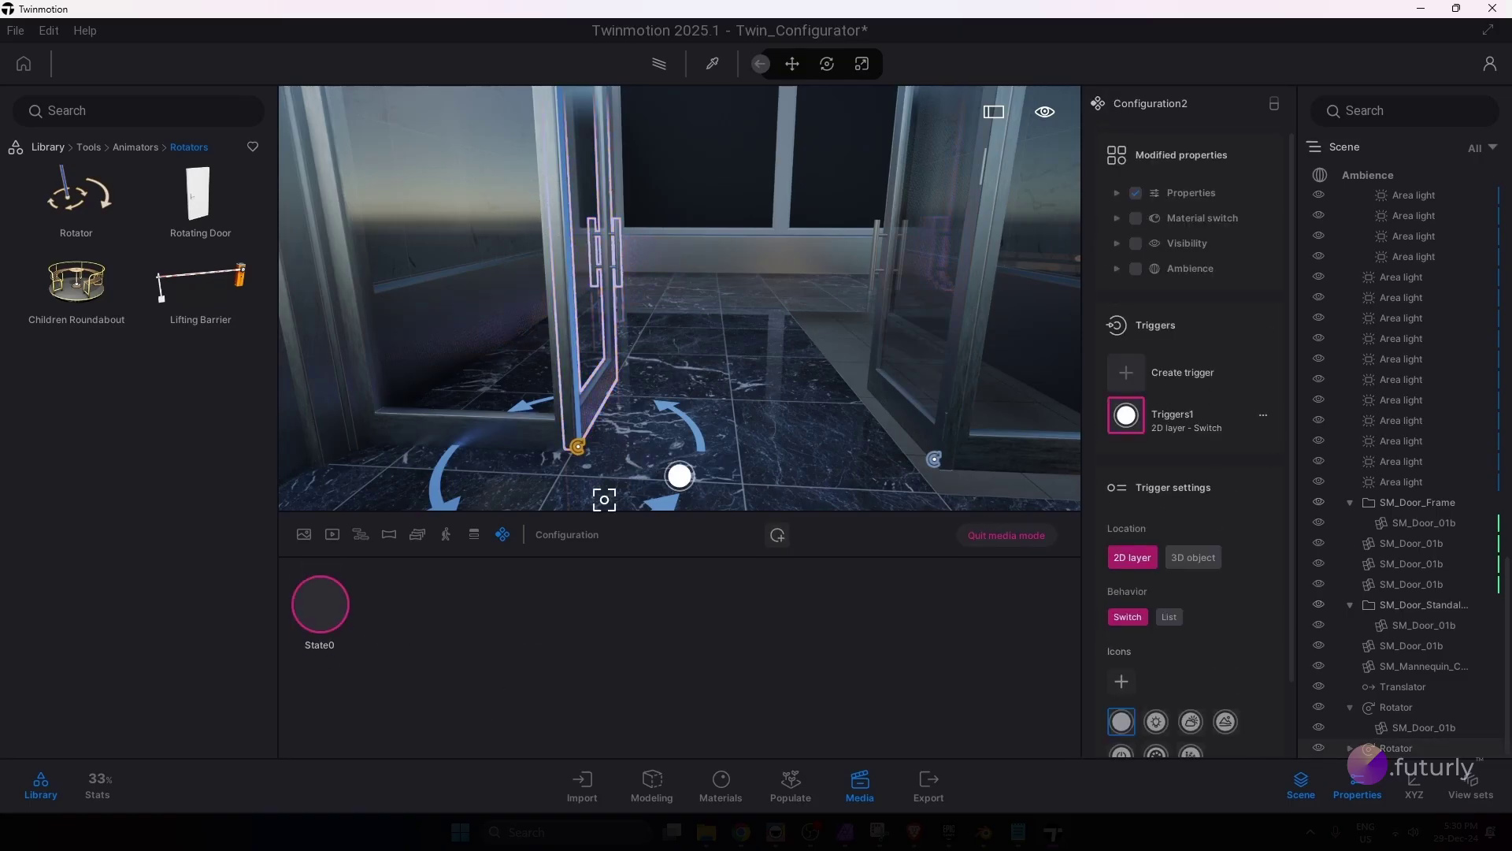
{"action": "left_click", "coordinate": [778, 536]}
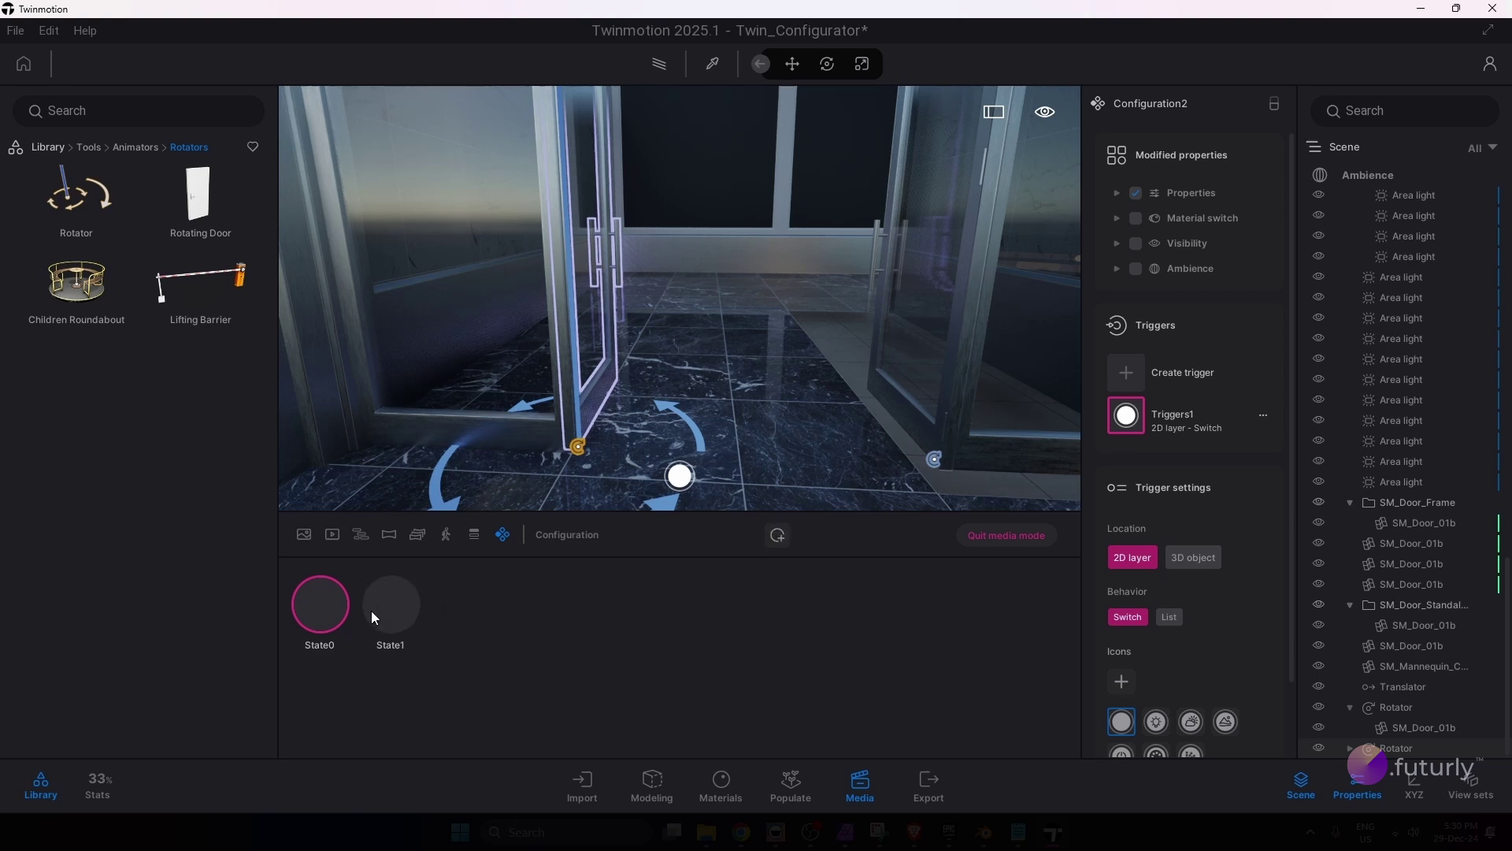
{"action": "left_click", "coordinate": [1398, 749]}
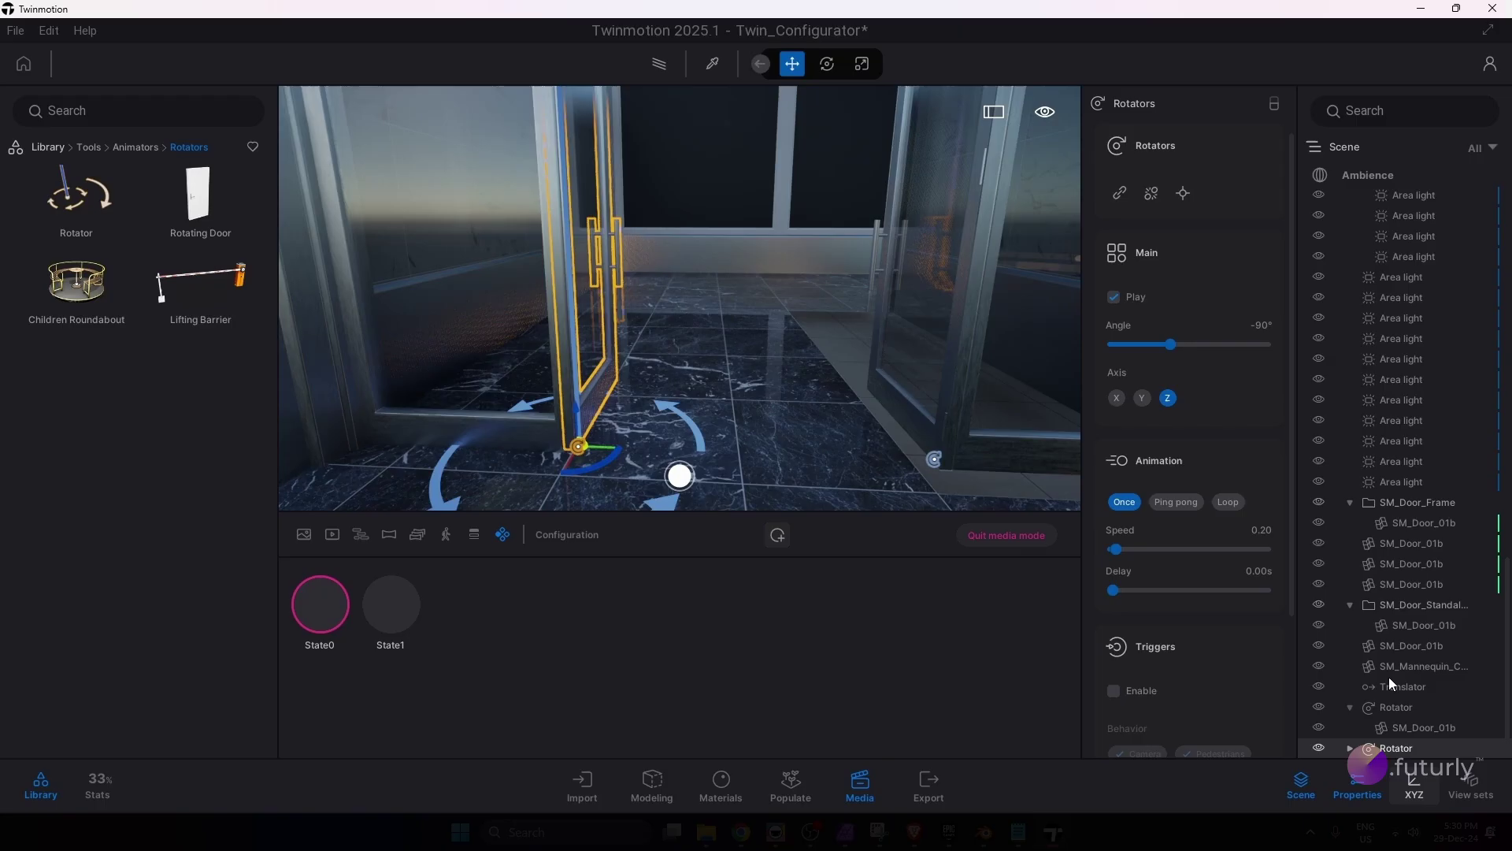
{"action": "left_click", "coordinate": [1115, 296]}
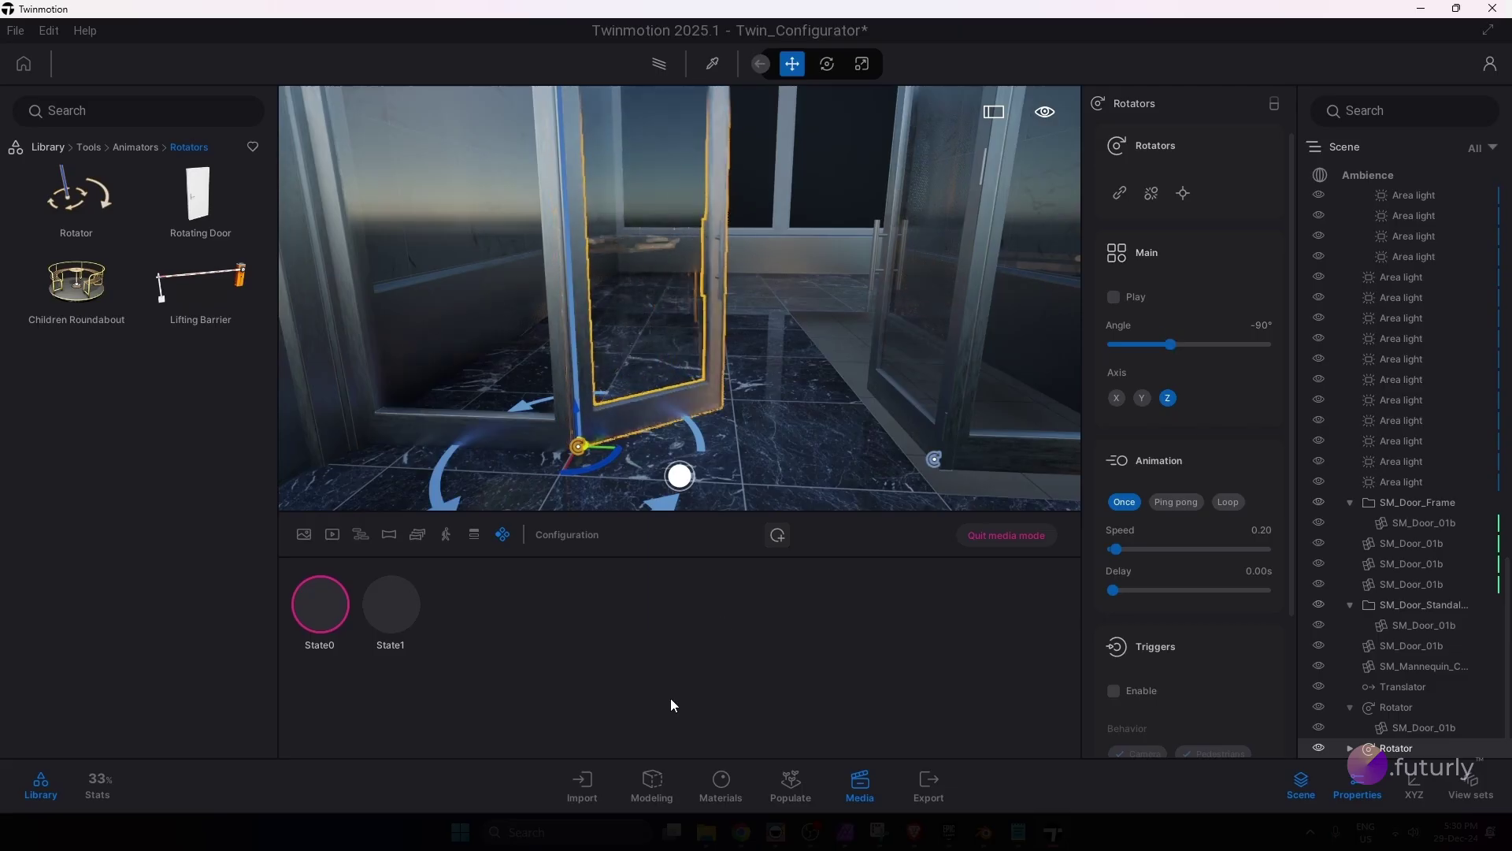
{"action": "mouse_move", "coordinate": [323, 583]}
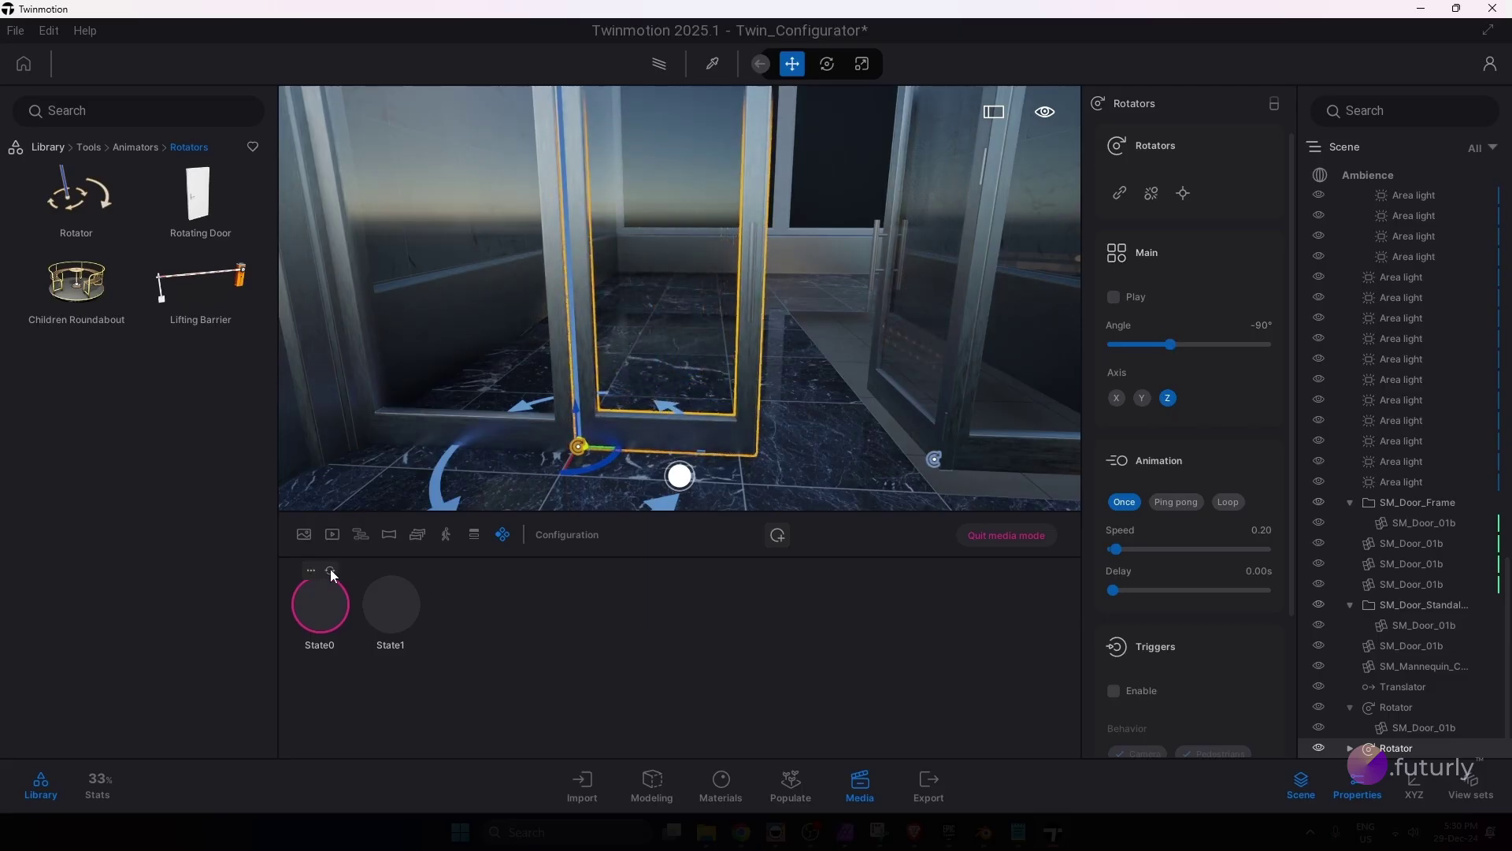
{"action": "left_click", "coordinate": [682, 486]}
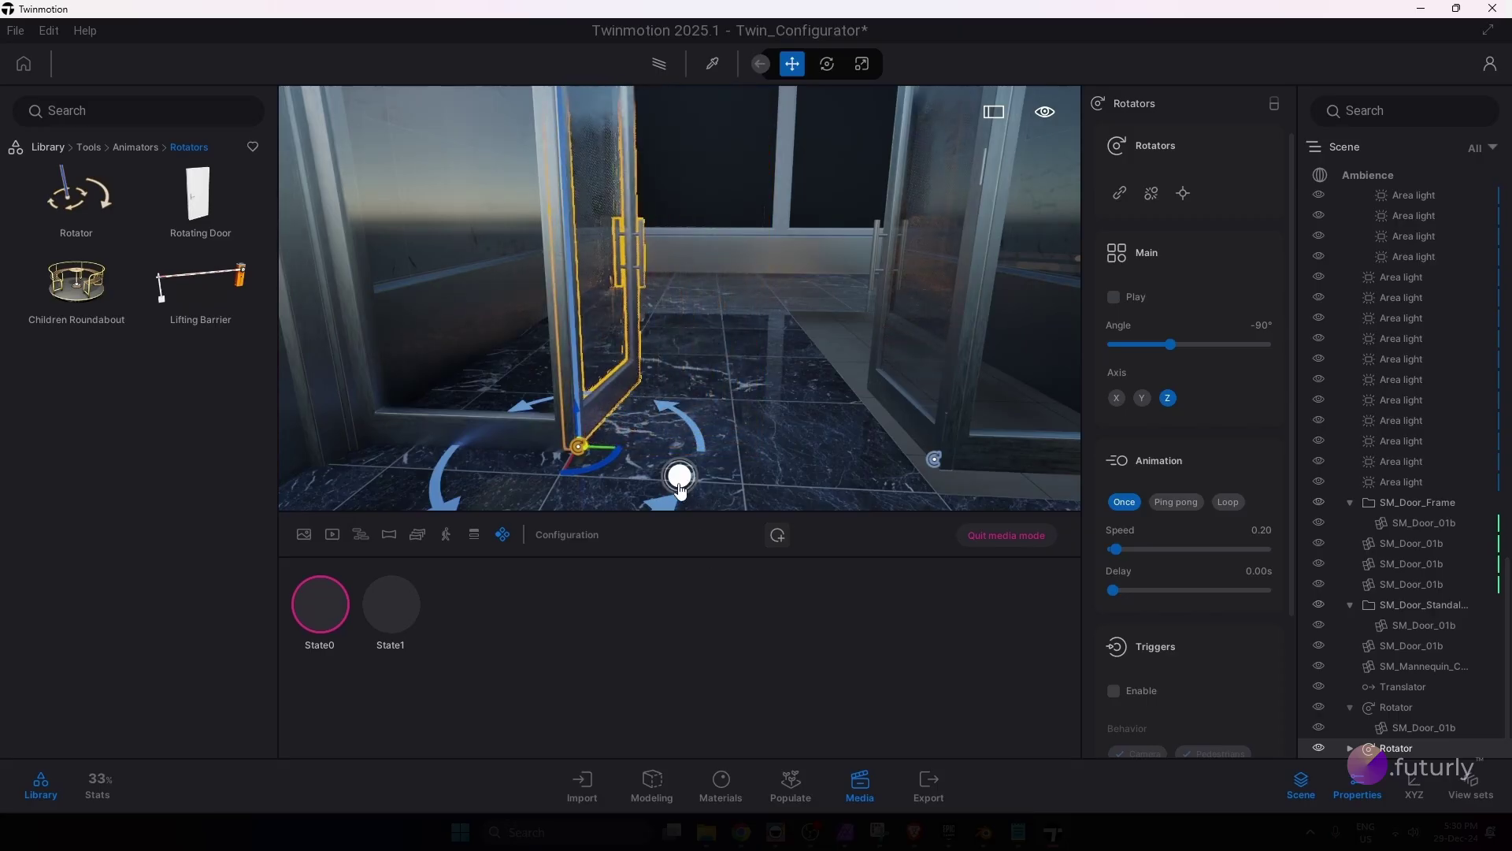
{"action": "left_click", "coordinate": [682, 487]}
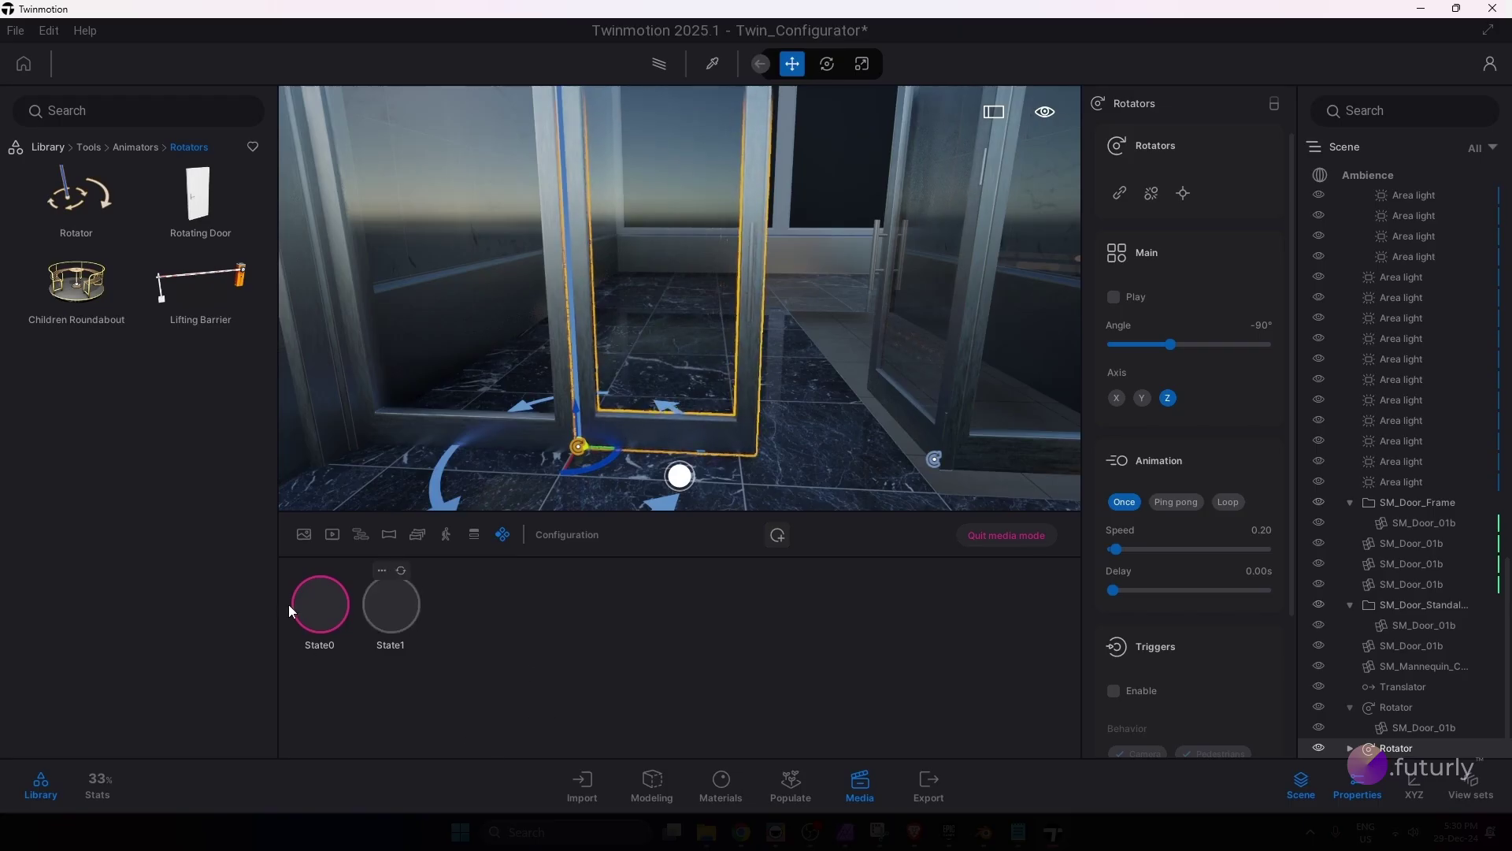
Step: Rename State0 as Close and State1 as Open
{"action": "left_click", "coordinate": [310, 568]}
{"action": "left_click", "coordinate": [290, 471]}
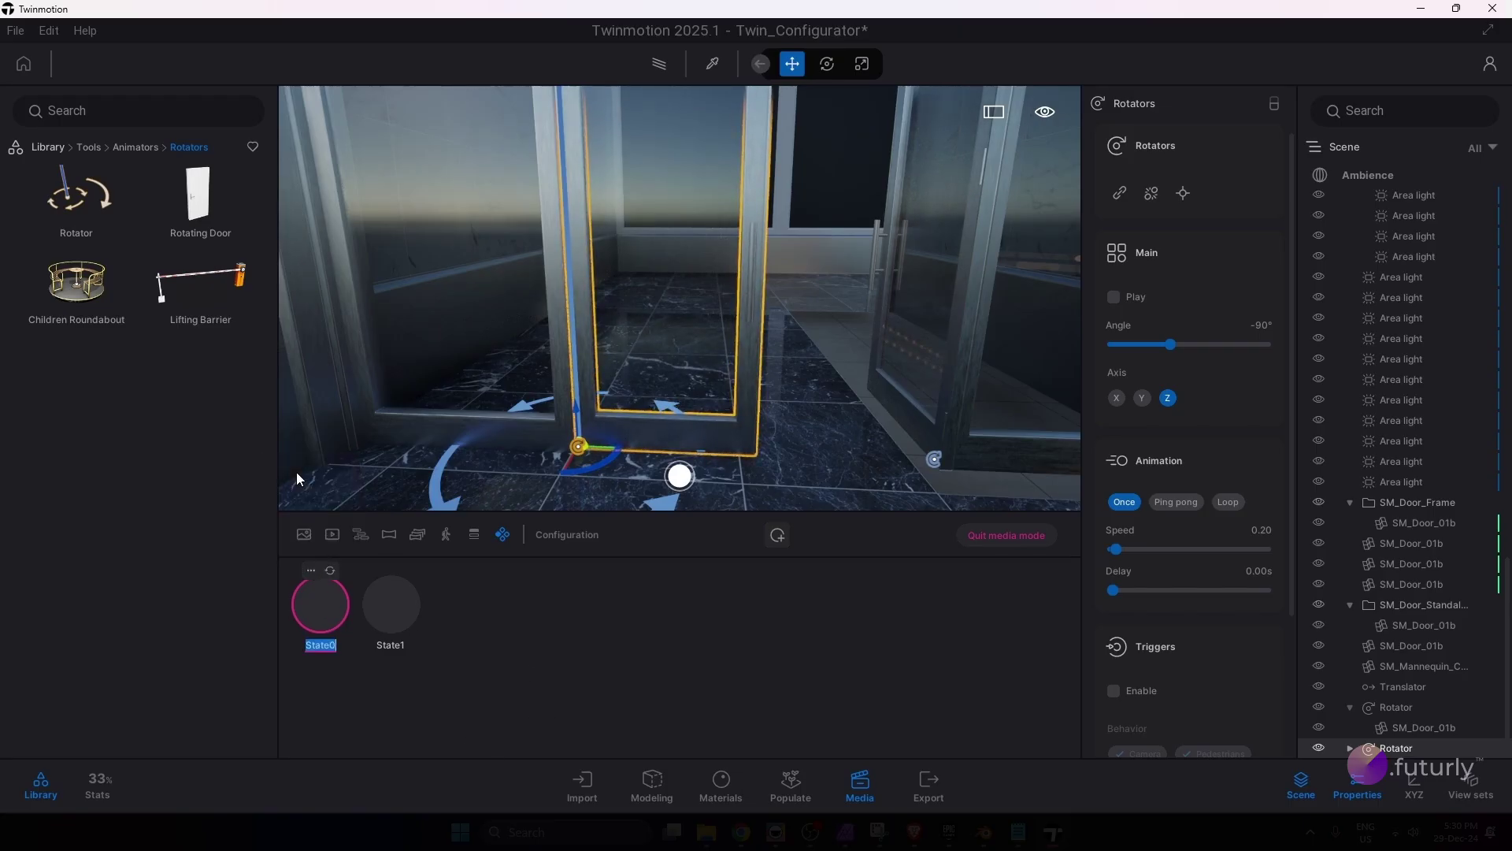
{"action": "type", "text": "Close"}
{"action": "left_click", "coordinate": [387, 610]}
{"action": "left_click", "coordinate": [382, 570]}
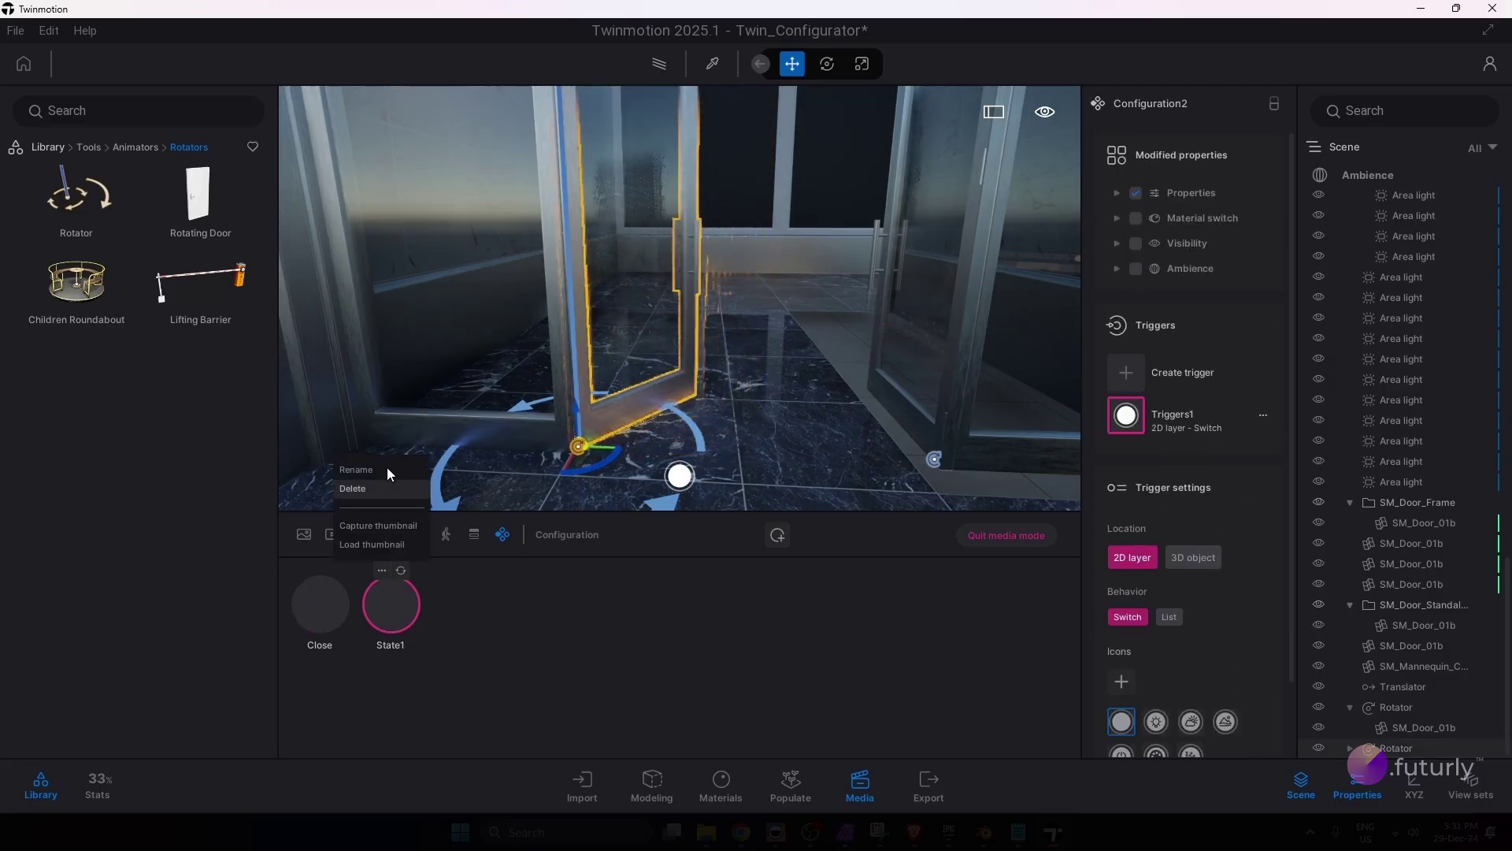
{"action": "left_click", "coordinate": [386, 470]}
{"action": "type", "text": "Open"}
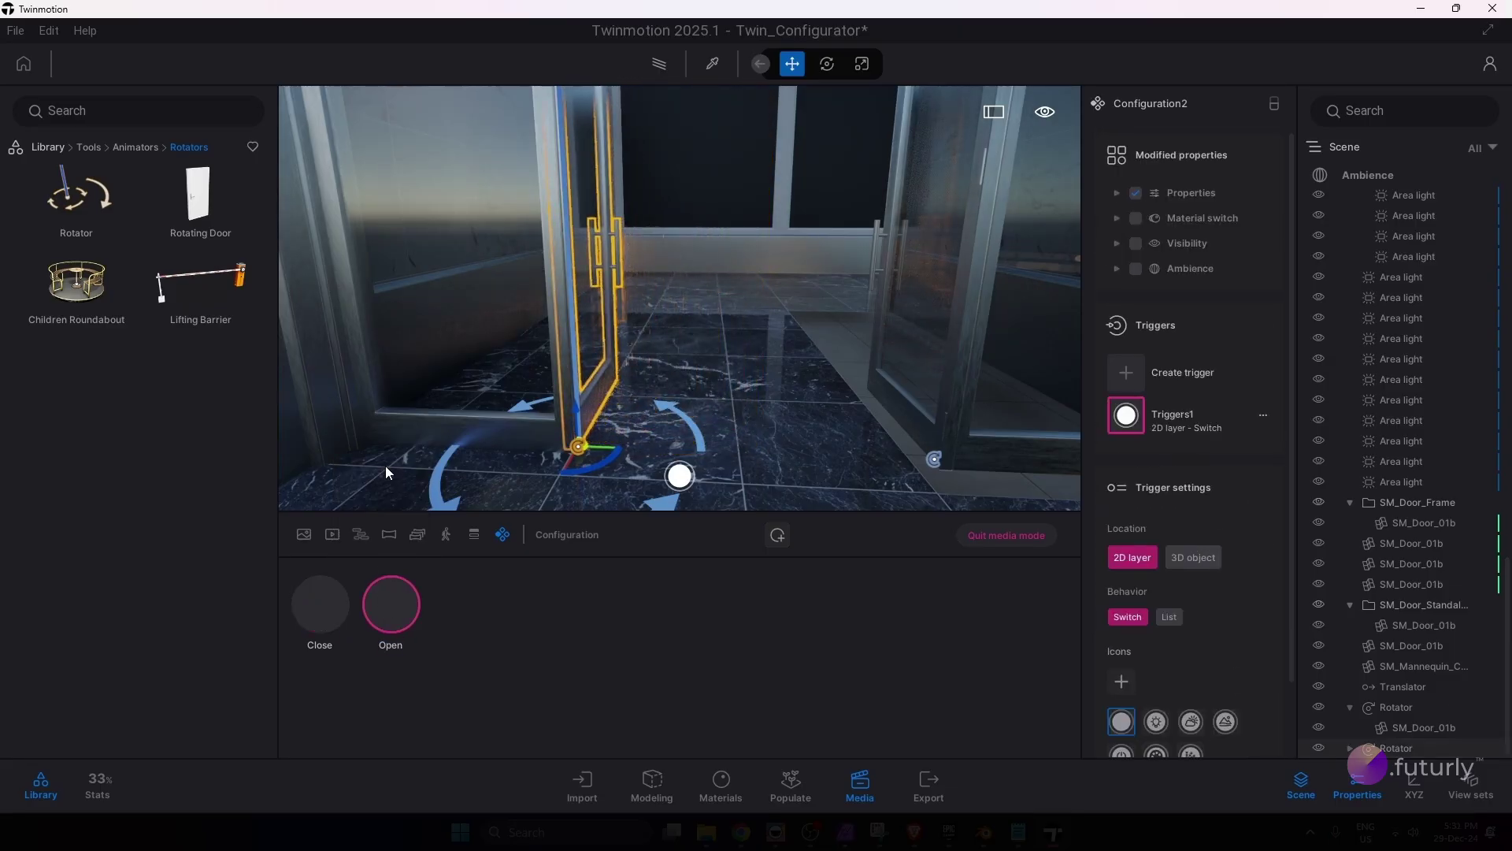
Step: Capture a viewport thumbnail for the Open state and another for the Close state
{"action": "right_click_drag", "start_coordinate": [719, 204], "coordinate": [671, 318]}
{"action": "left_click", "coordinate": [382, 571]}
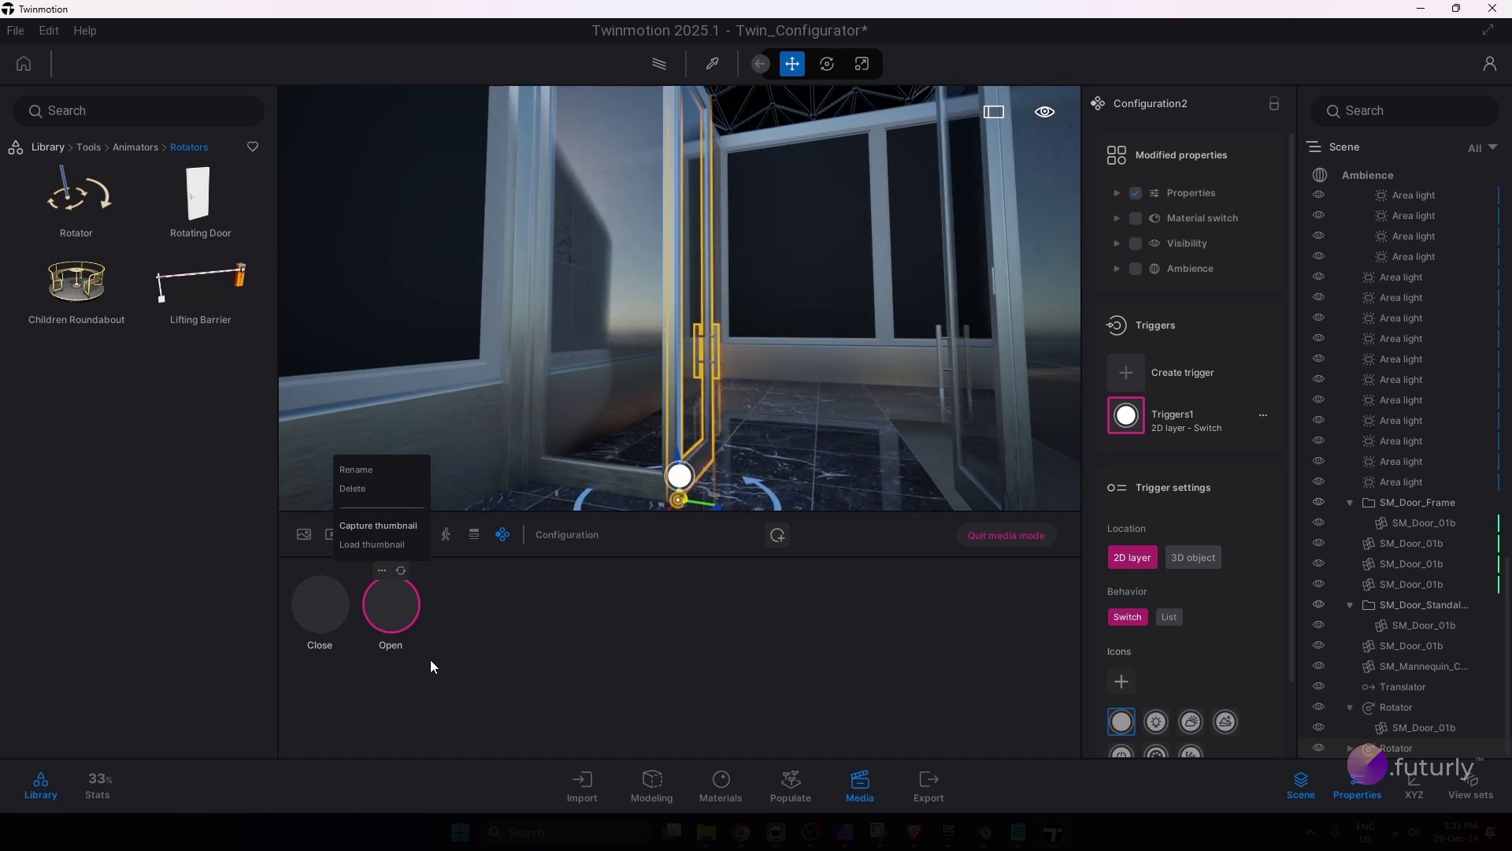
{"action": "left_click", "coordinate": [378, 526]}
{"action": "left_click", "coordinate": [315, 605]}
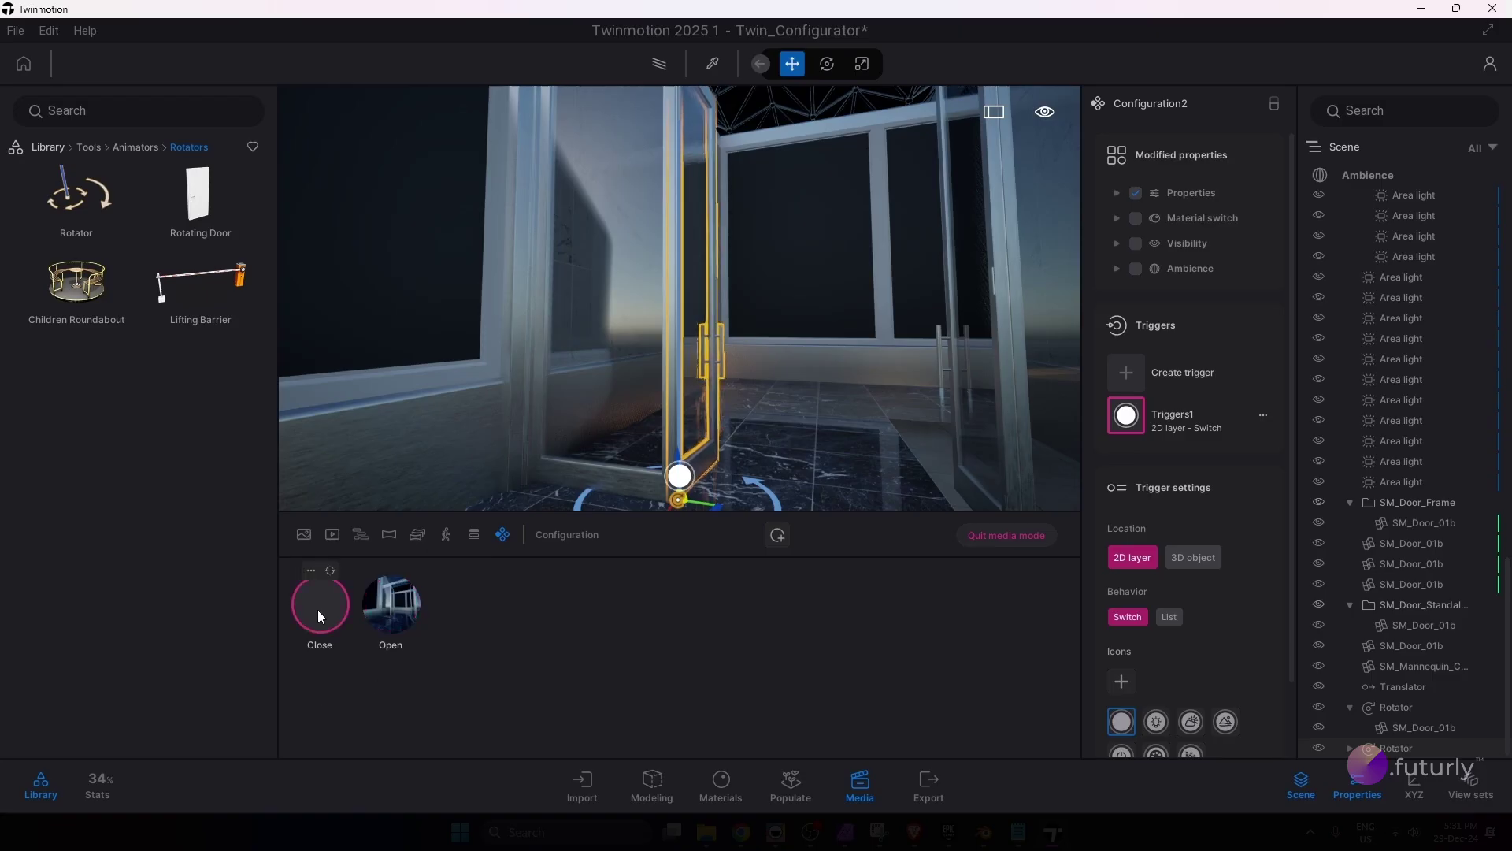
{"action": "left_click", "coordinate": [311, 571]}
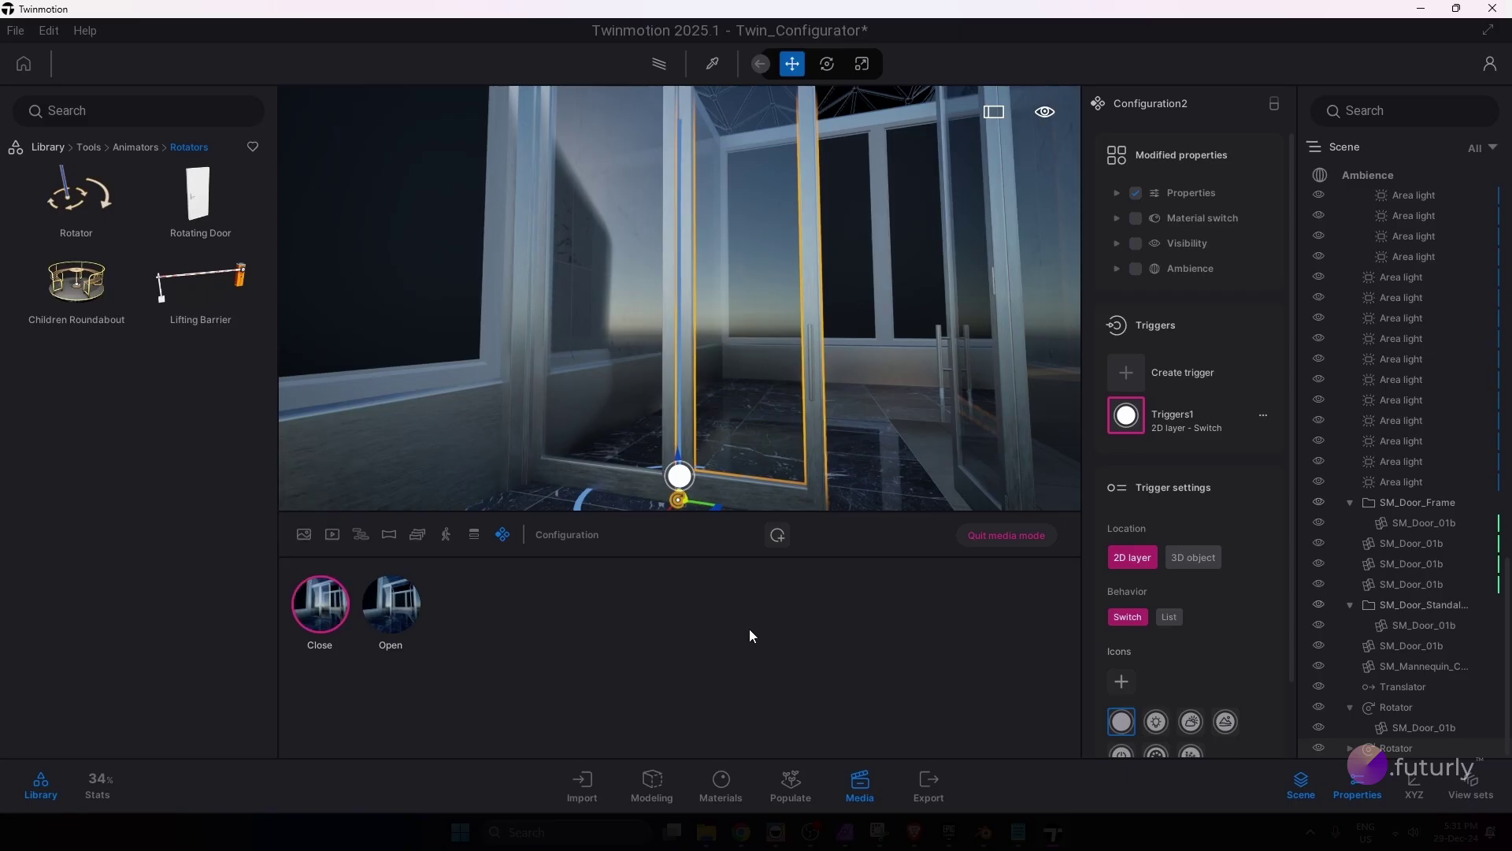
Step: Change Triggers1 to a 3D object and position it beside the left door's handle
{"action": "left_click", "coordinate": [1194, 559]}
{"action": "right_click_drag", "start_coordinate": [838, 432], "coordinate": [771, 350]}
{"action": "left_click_drag", "start_coordinate": [770, 350], "coordinate": [778, 406]}
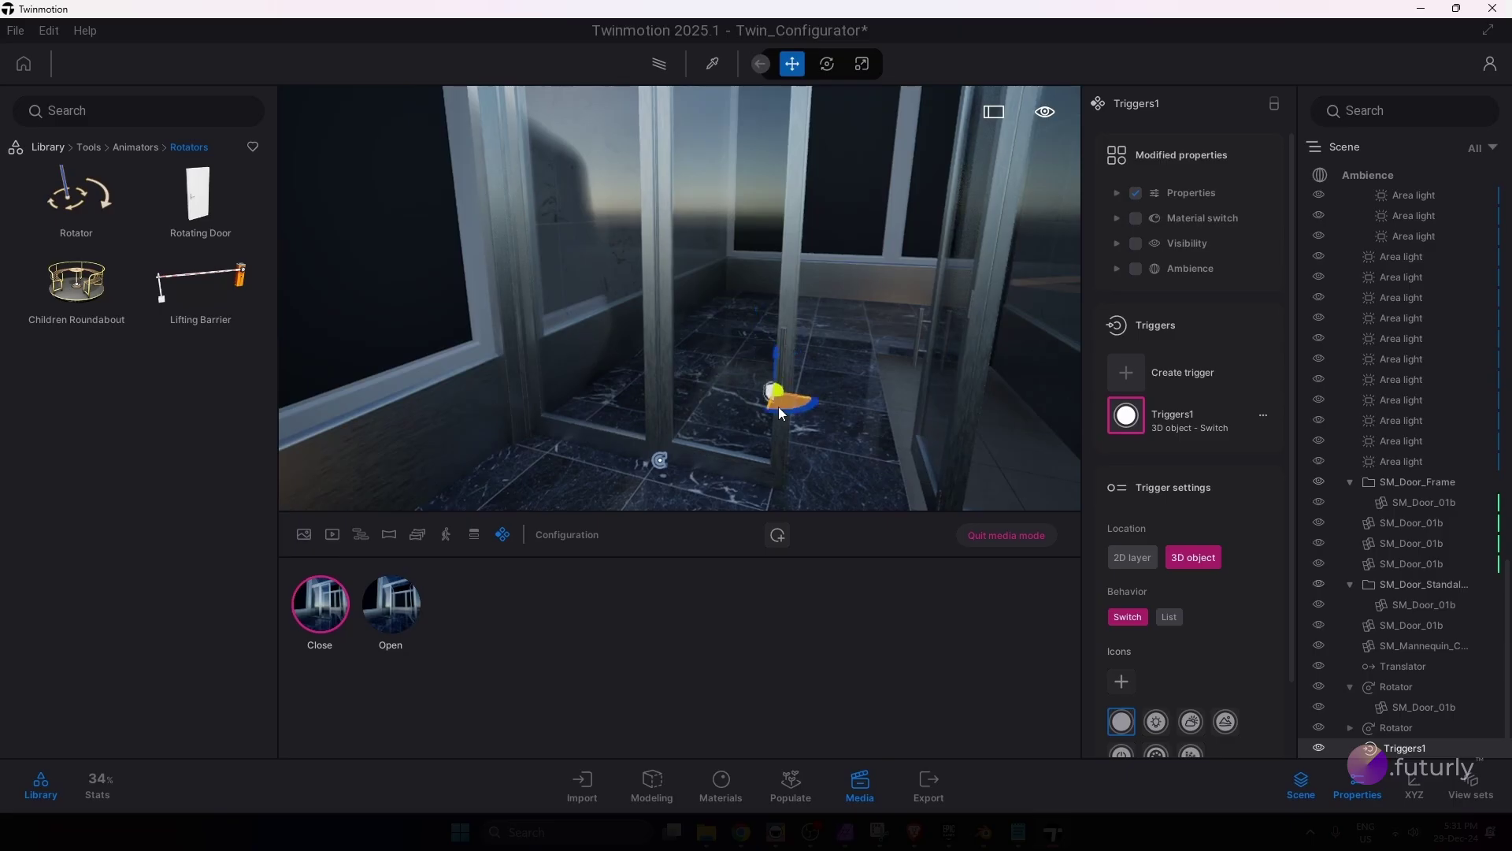
{"action": "right_click_drag", "start_coordinate": [833, 361], "coordinate": [801, 390]}
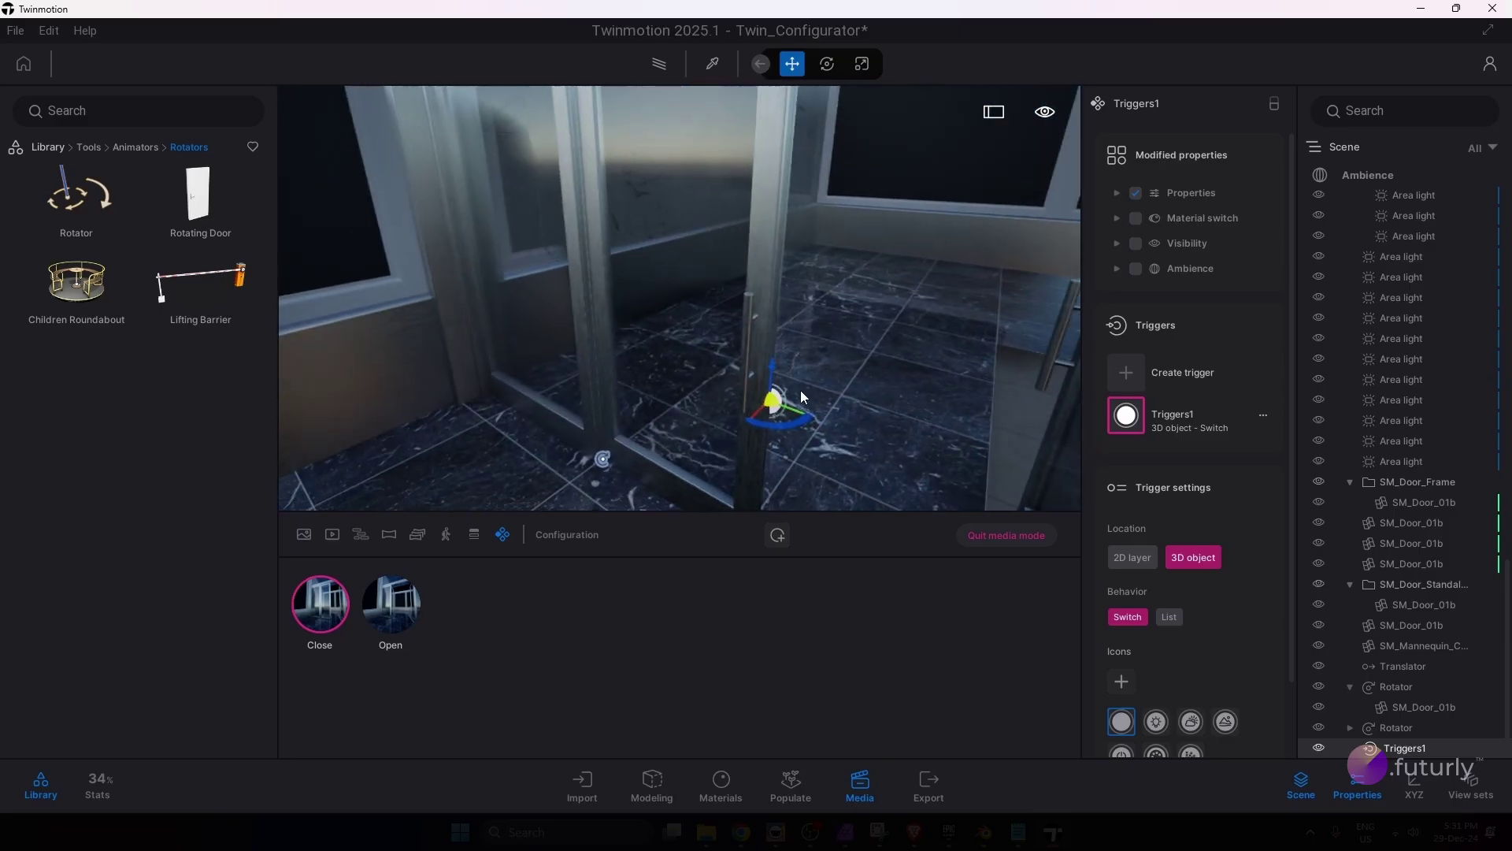
{"action": "left_click_drag", "start_coordinate": [778, 419], "coordinate": [714, 452]}
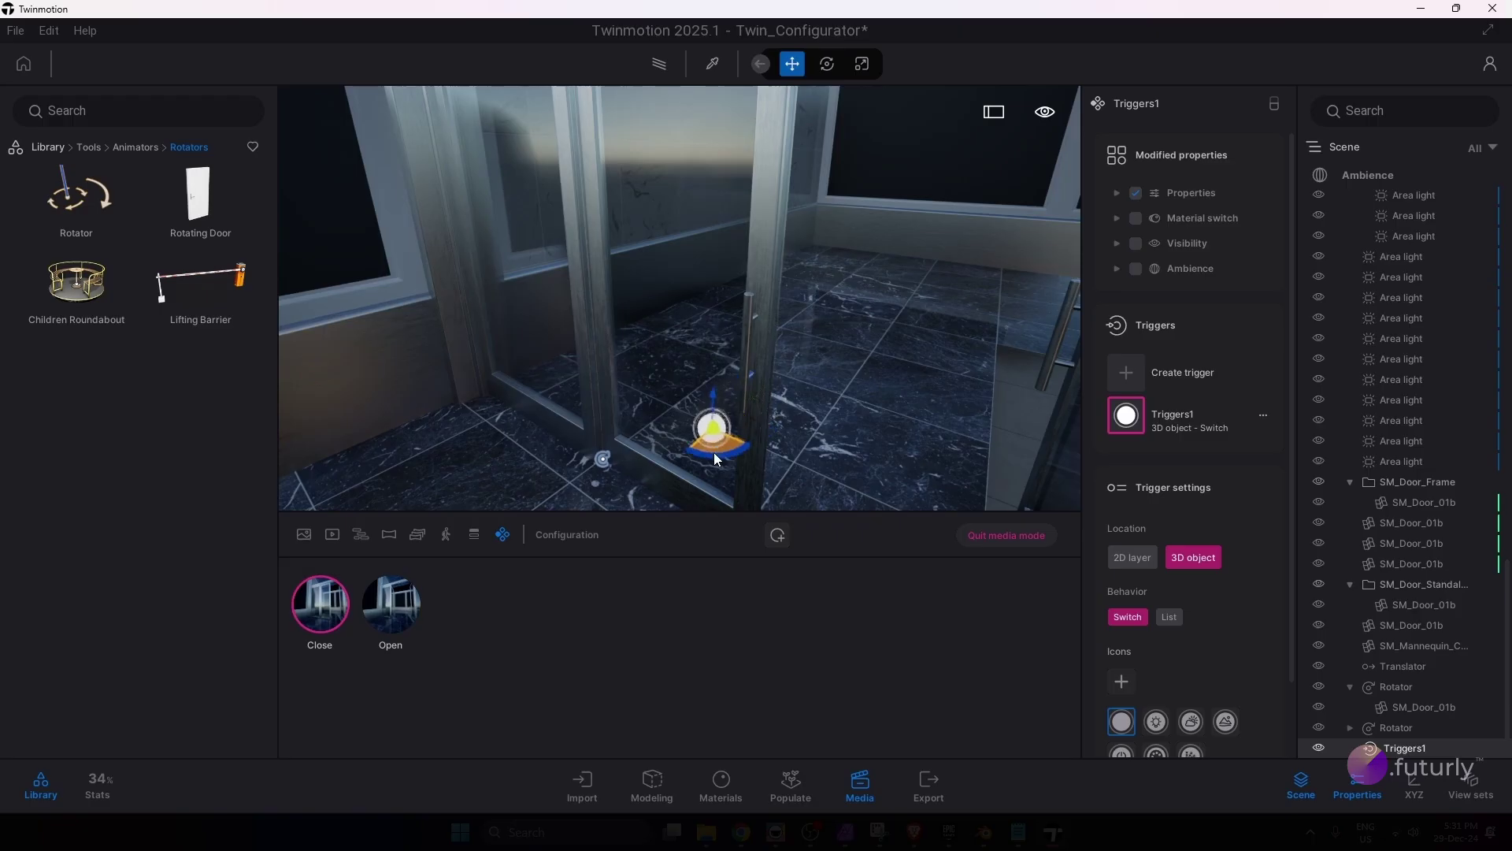
{"action": "left_click_drag", "start_coordinate": [721, 366], "coordinate": [716, 398]}
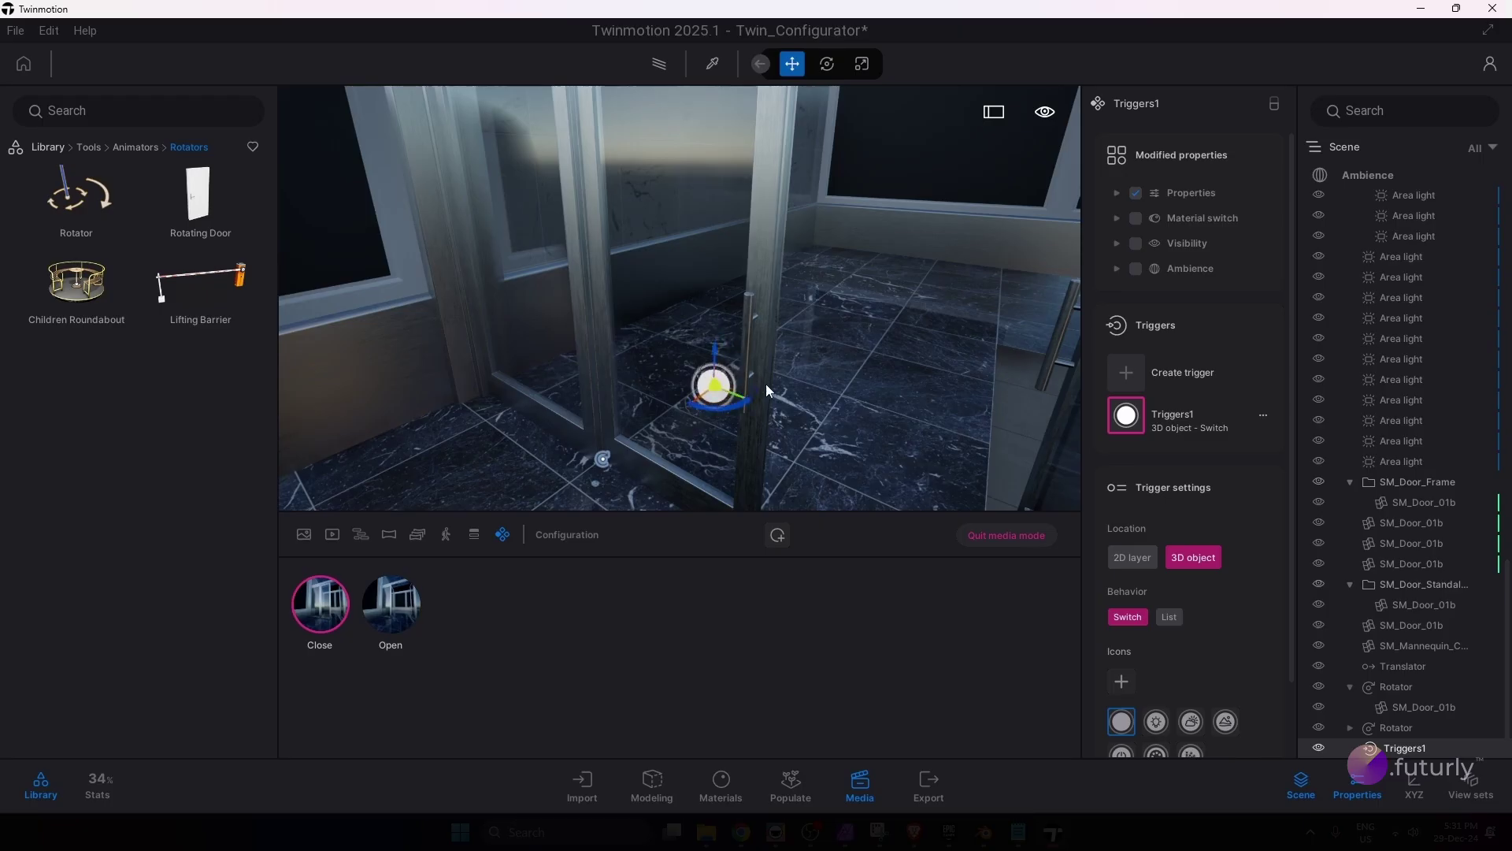
Step: Attach Triggers1 to the left door's Rotator in the scene hierarchy and test it by opening the door
{"action": "left_click_drag", "start_coordinate": [1388, 736], "coordinate": [1383, 728]}
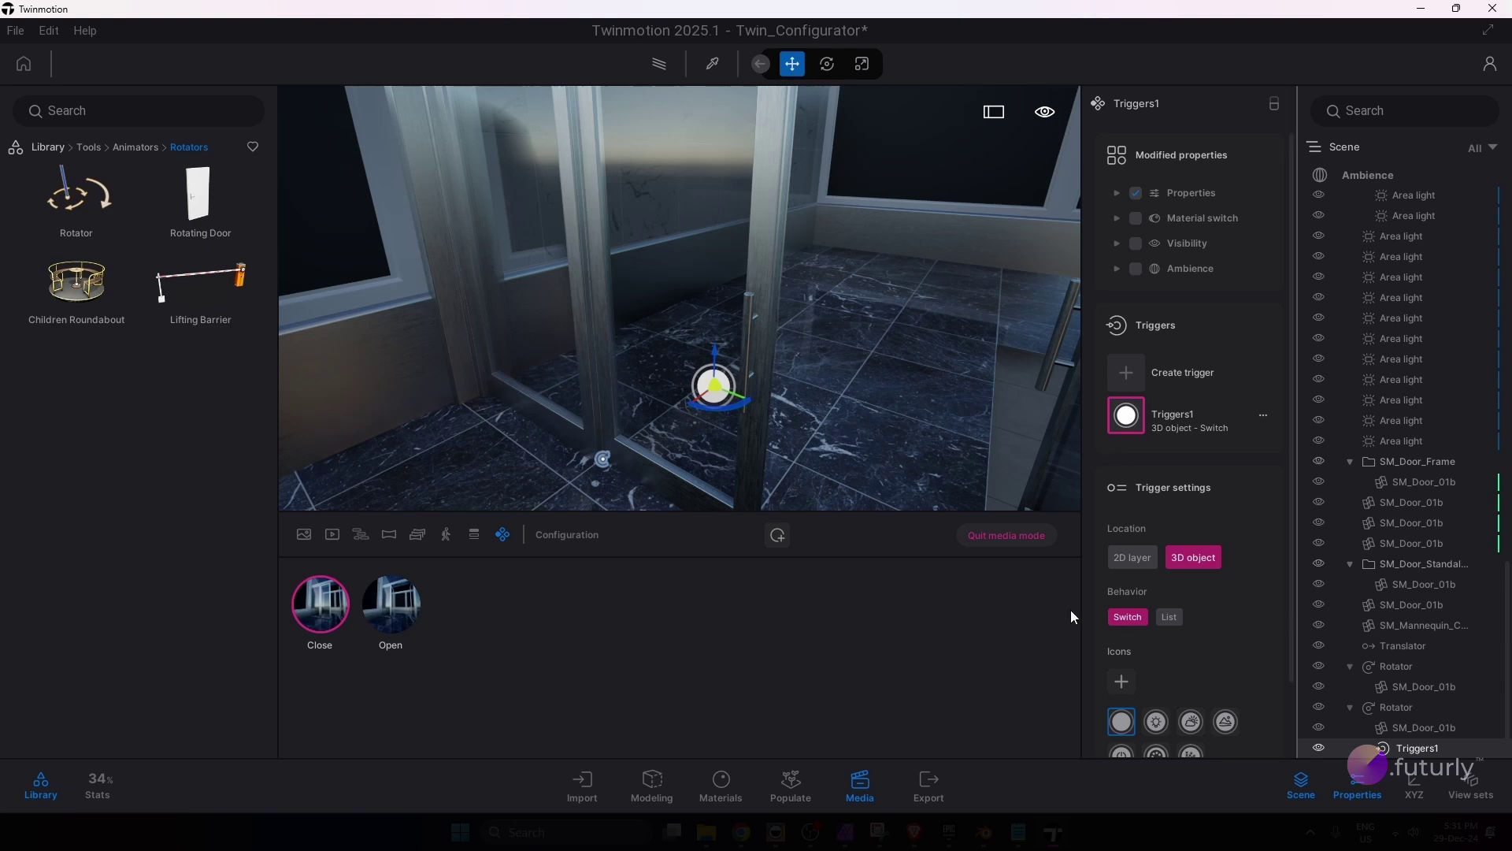
{"action": "left_click", "coordinate": [731, 404]}
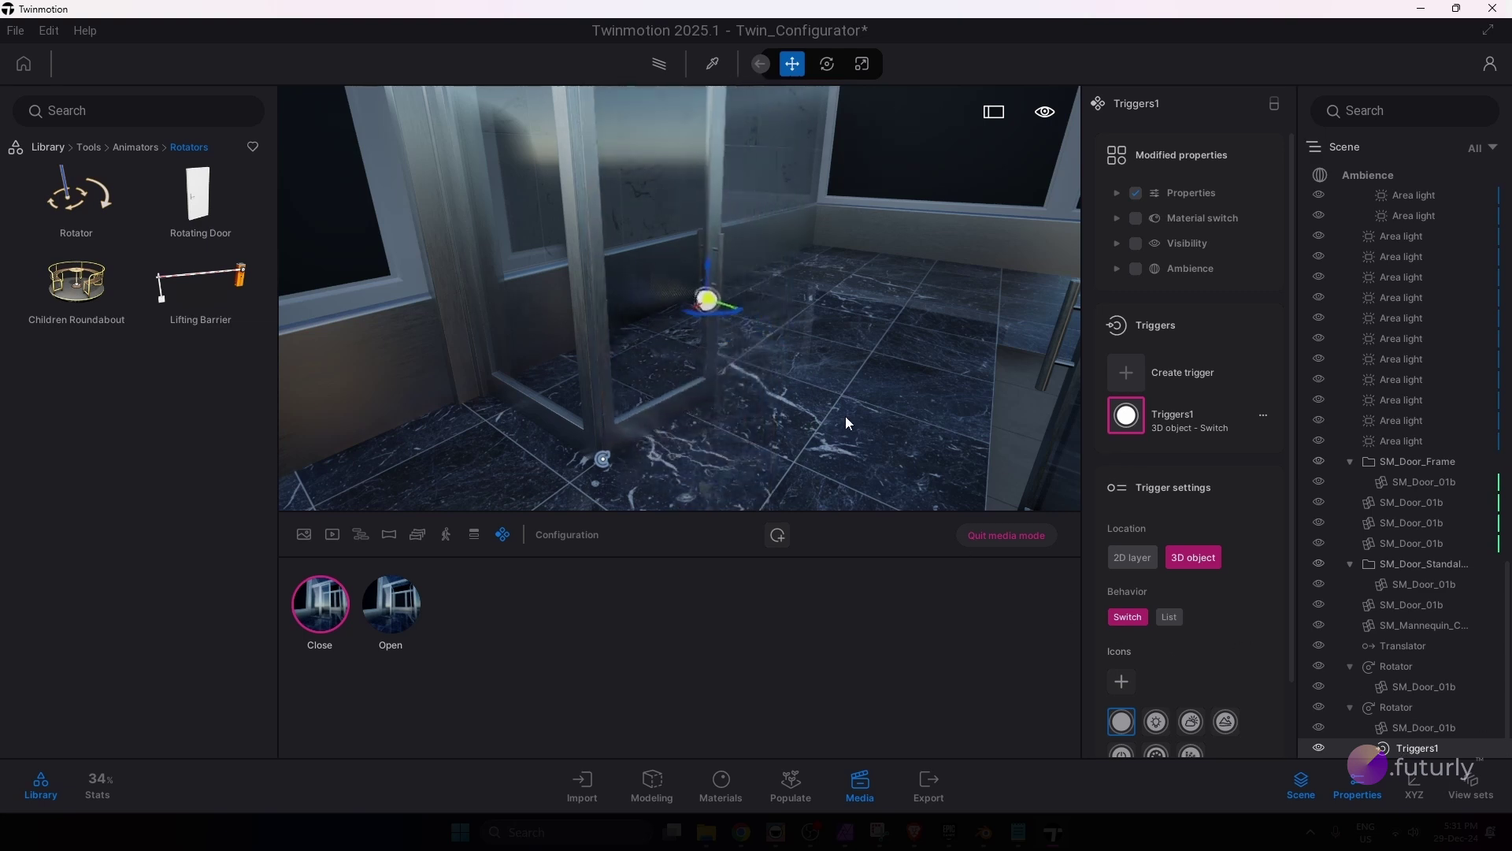
{"action": "right_click_drag", "start_coordinate": [801, 372], "coordinate": [761, 432]}
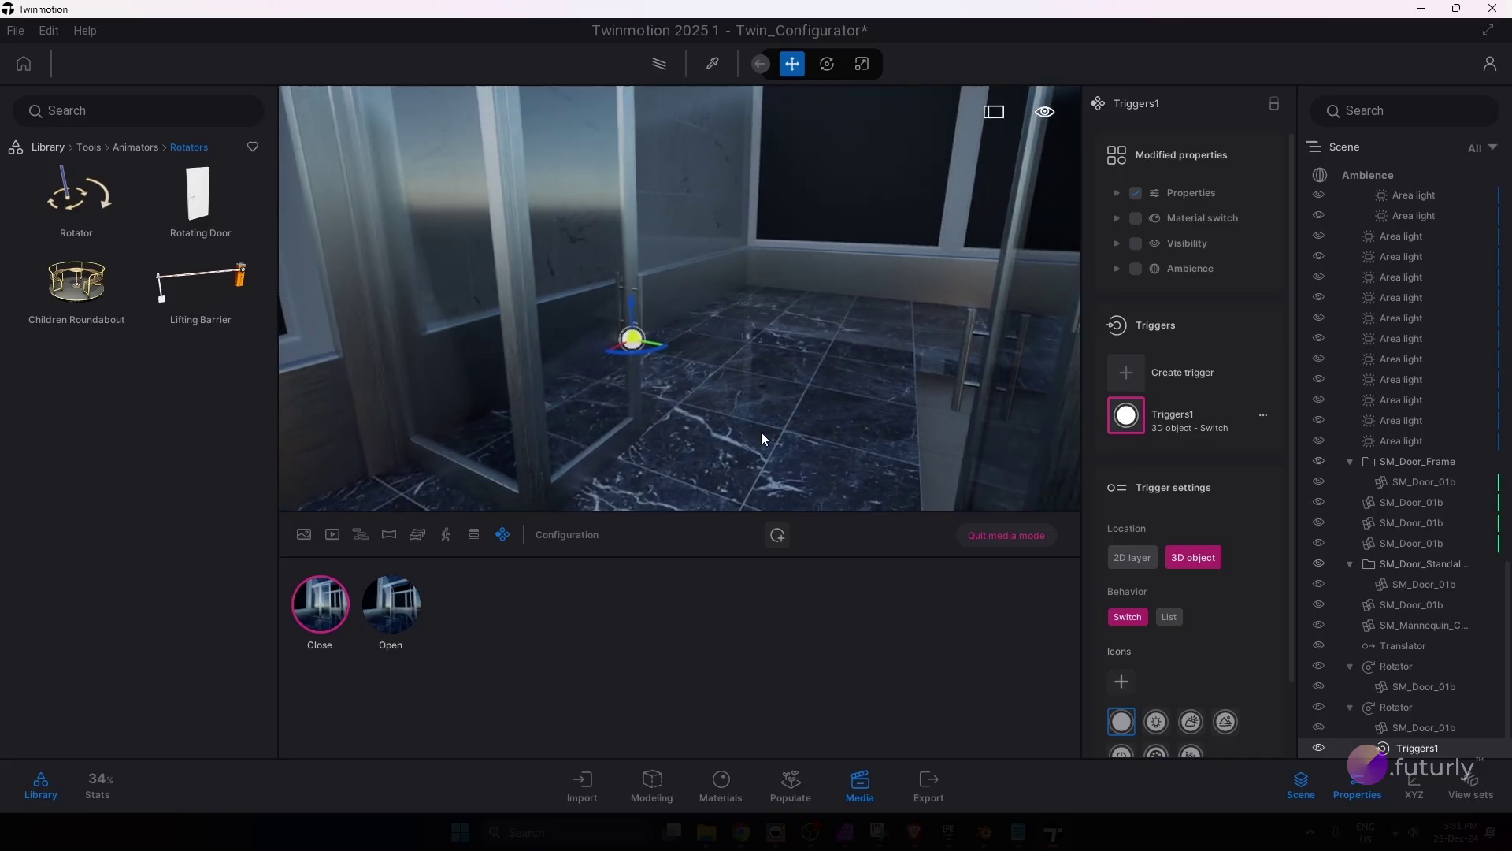
Step: Leave the left door's configuration and rename Configuration2 as Door_L_open_Close
{"action": "left_click", "coordinate": [1004, 537]}
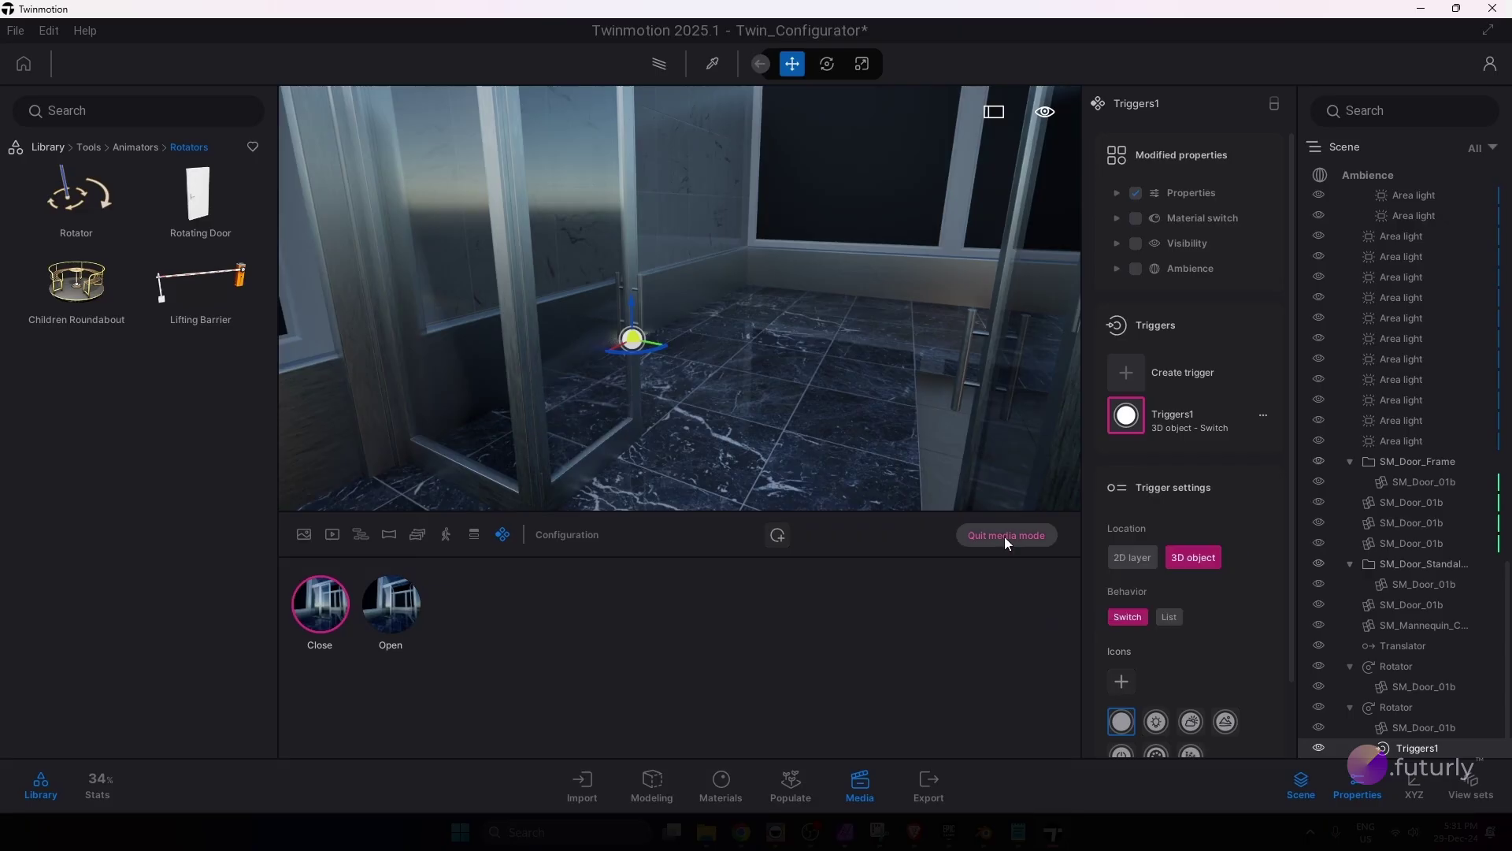
{"action": "double_click", "coordinate": [679, 622]}
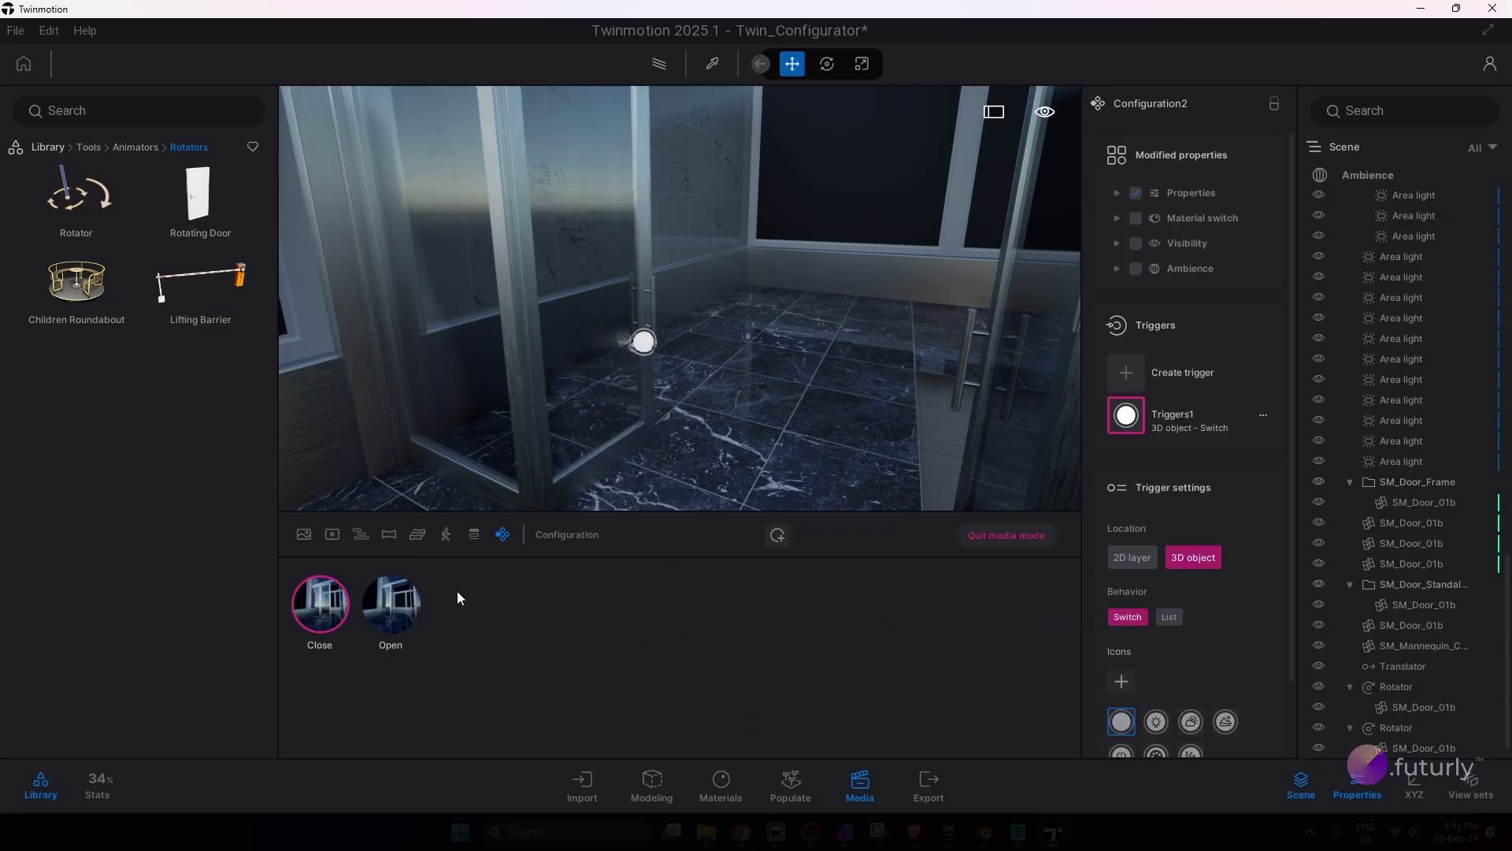
{"action": "left_click", "coordinate": [984, 535]}
{"action": "left_click", "coordinate": [665, 572]}
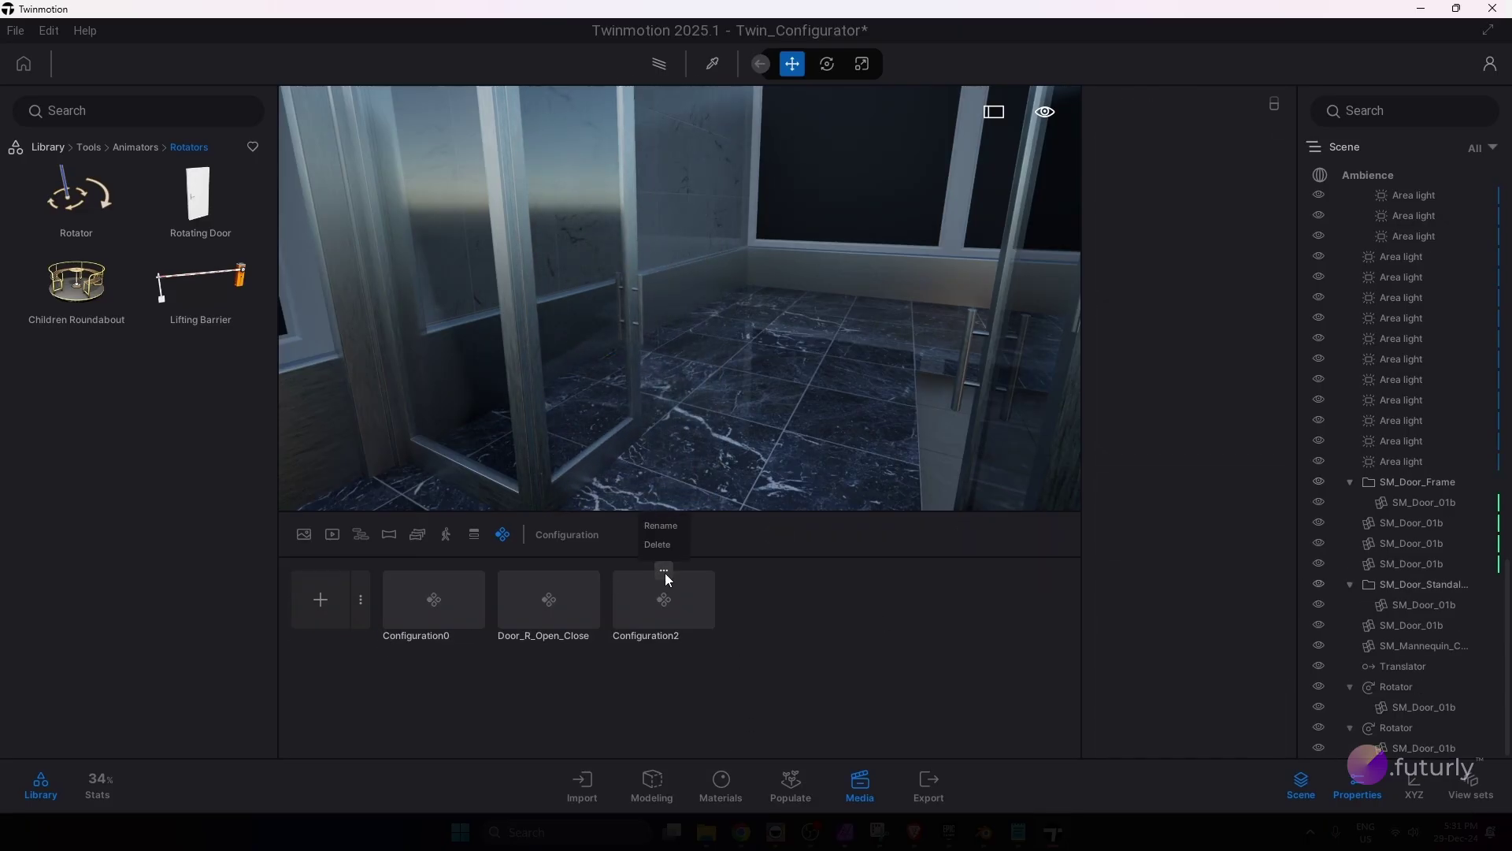
{"action": "left_click", "coordinate": [666, 528]}
{"action": "type", "text": "Door_L_open_Close"}
{"action": "key", "text": "Return"}
Step: View the entrance in full screen and test both doors with their 3D triggers
{"action": "mouse_move", "coordinate": [550, 576]}
{"action": "key", "text": "F11"}
{"action": "key", "text": "Up"}
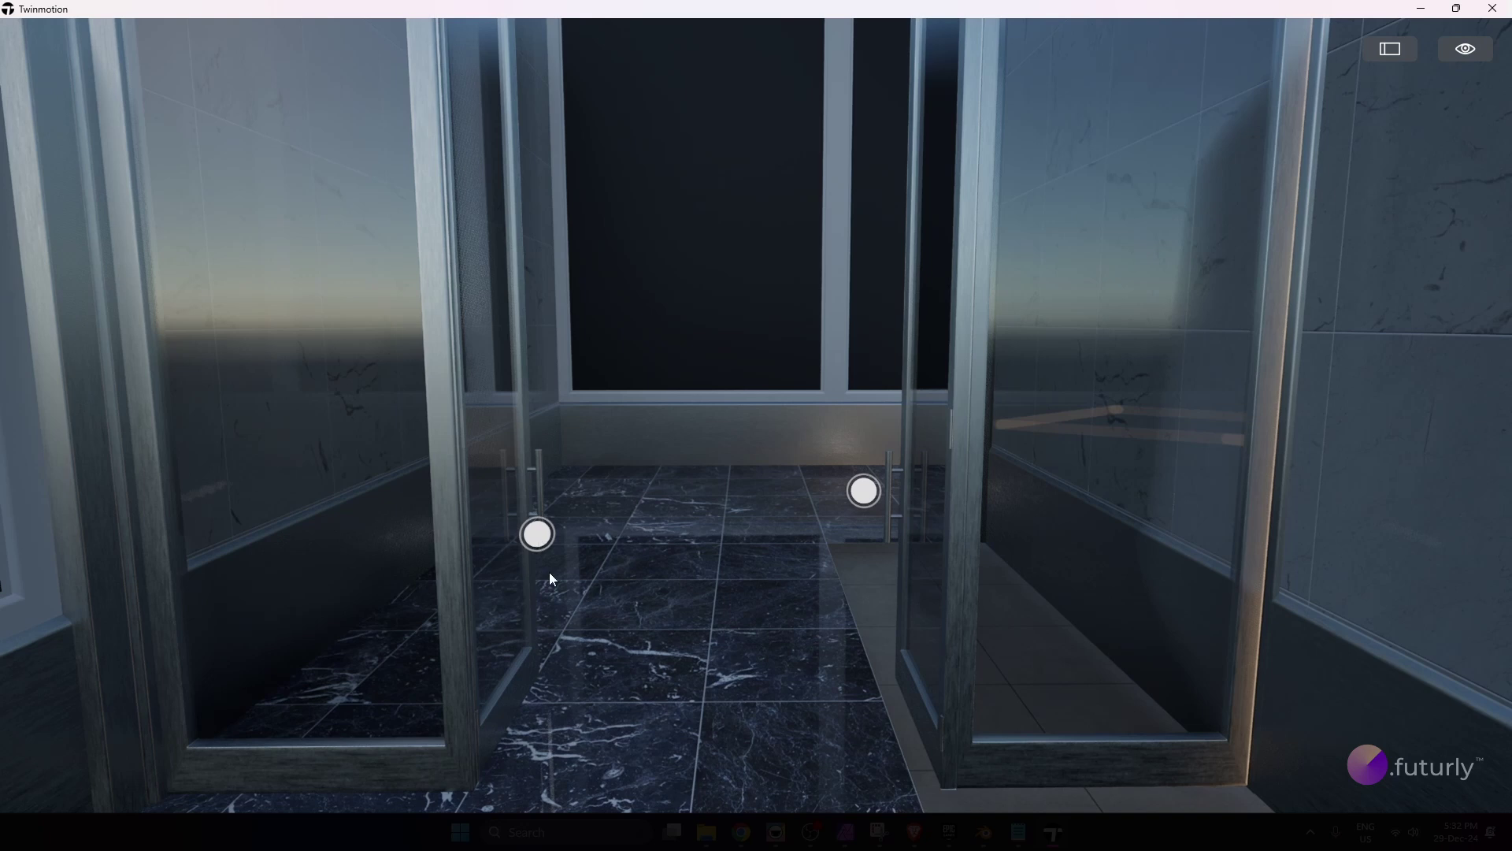
{"action": "left_click", "coordinate": [866, 492]}
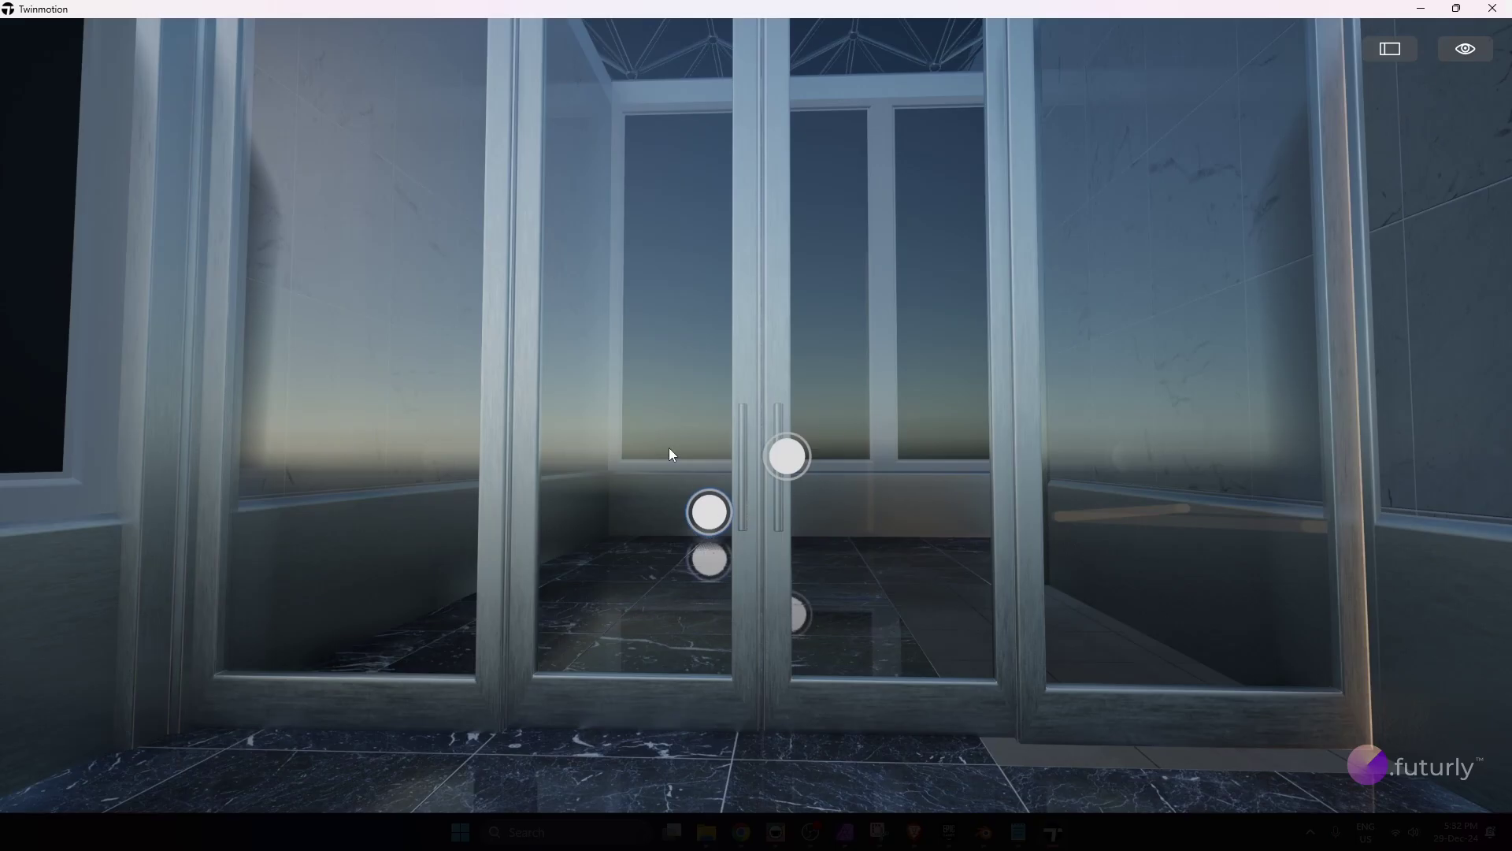
{"action": "left_click", "coordinate": [719, 522]}
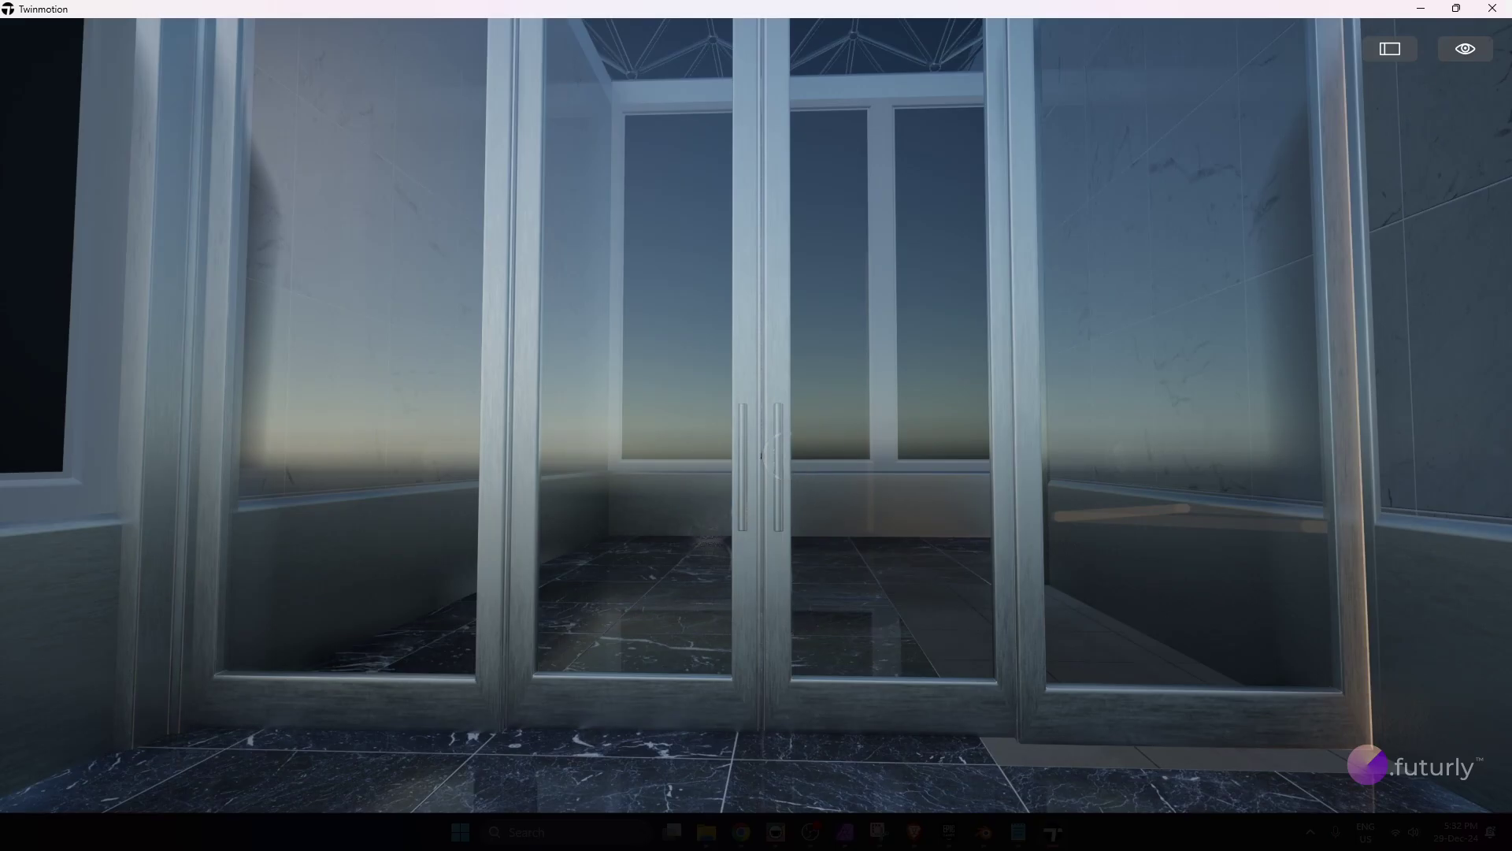